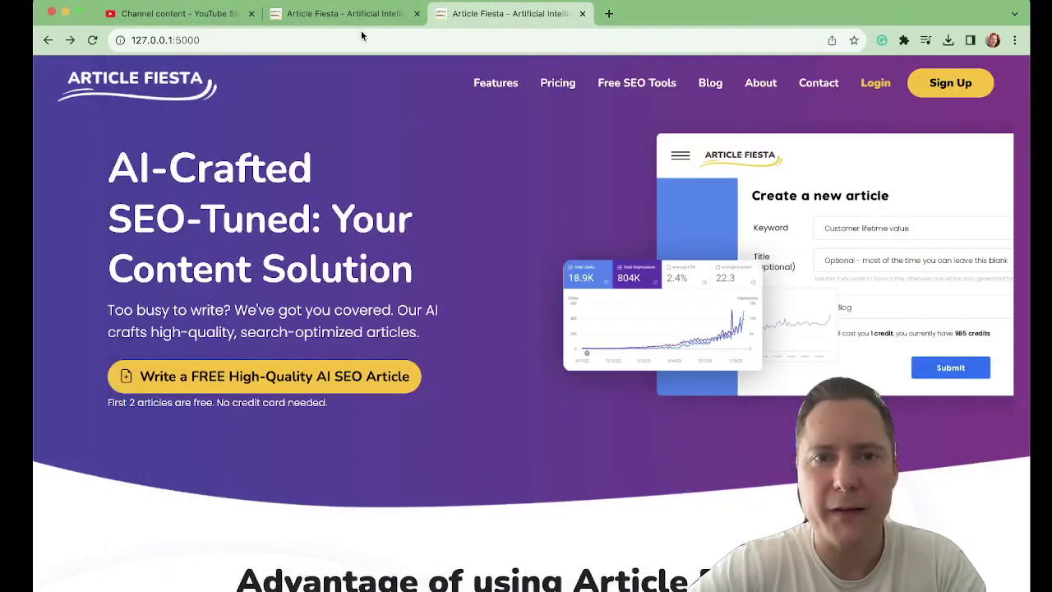
Step: Switch to the live articlefiesta.com tab and toggle DevTools open and closed
click(361, 25)
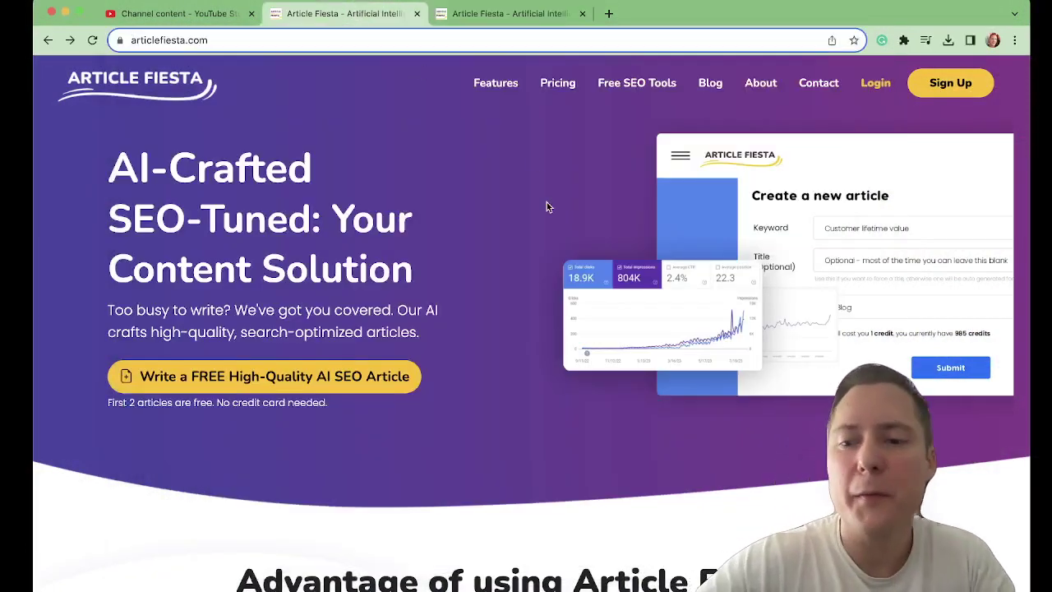
key(super+alt+i)
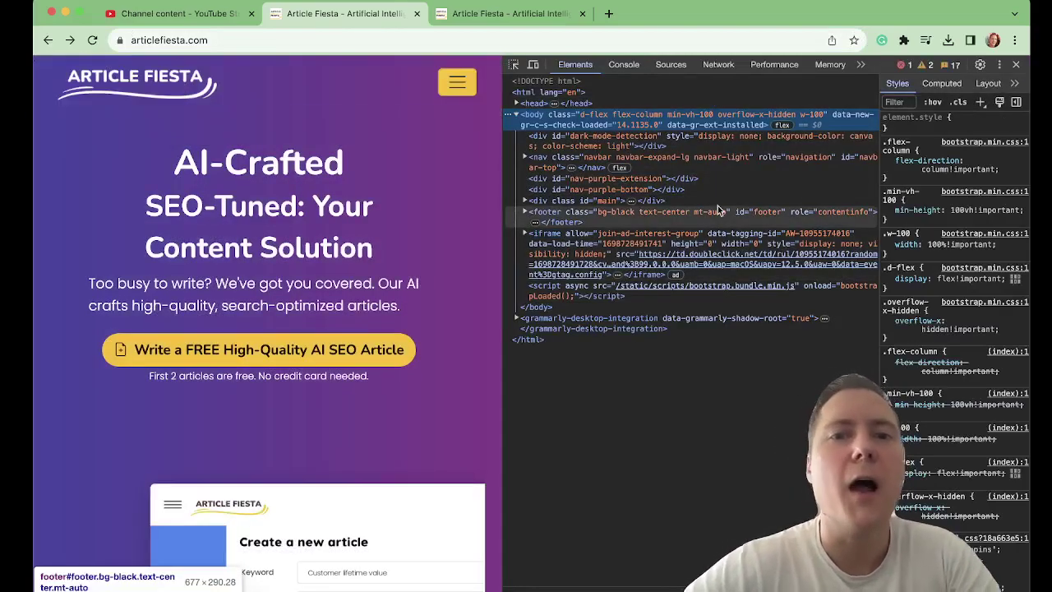
key(super+alt+i)
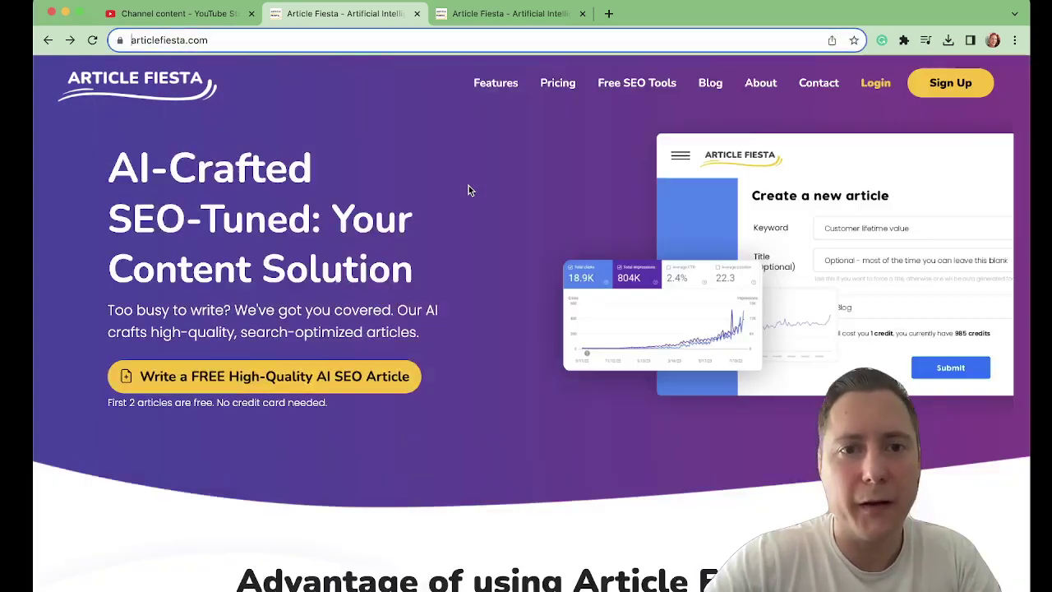
key(super+alt+i)
key(super+alt+i)
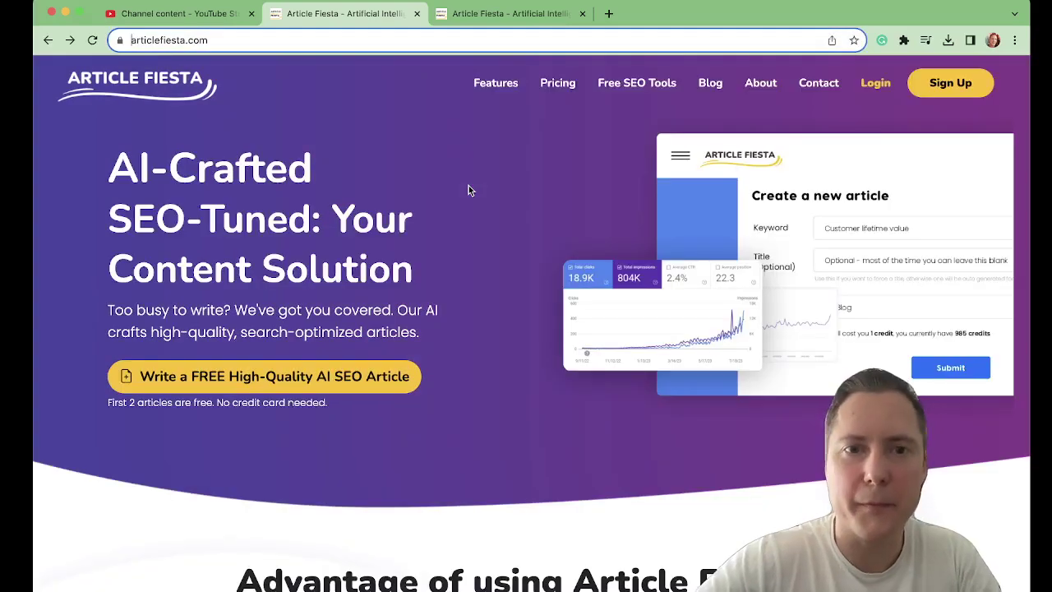
Step: Inspect the 'SEO-Tuned: Your Content Solution' heading and the yellow free-article CTA button
right_click(469, 186)
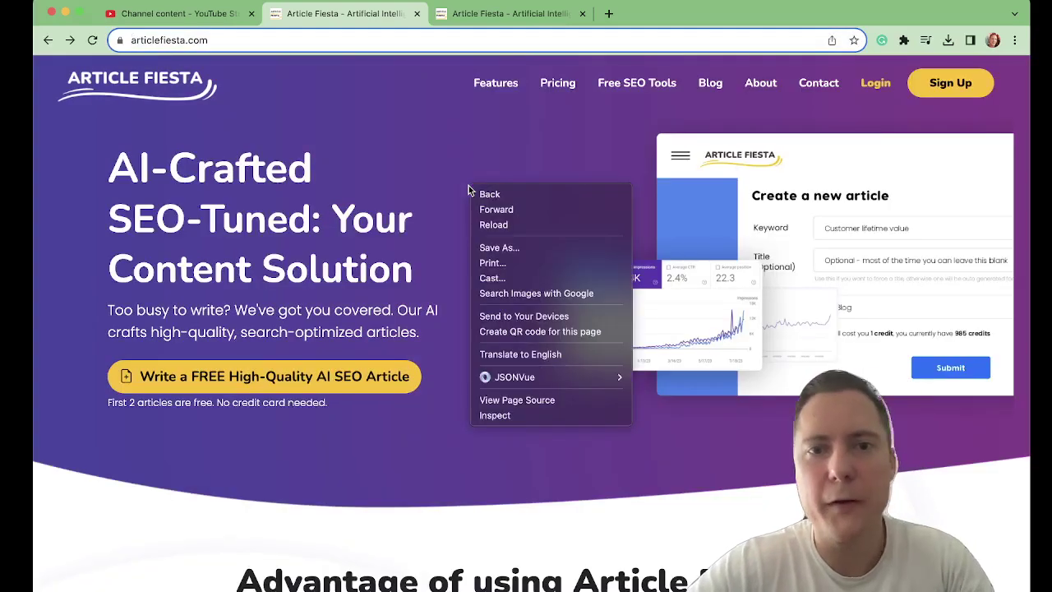
click(509, 417)
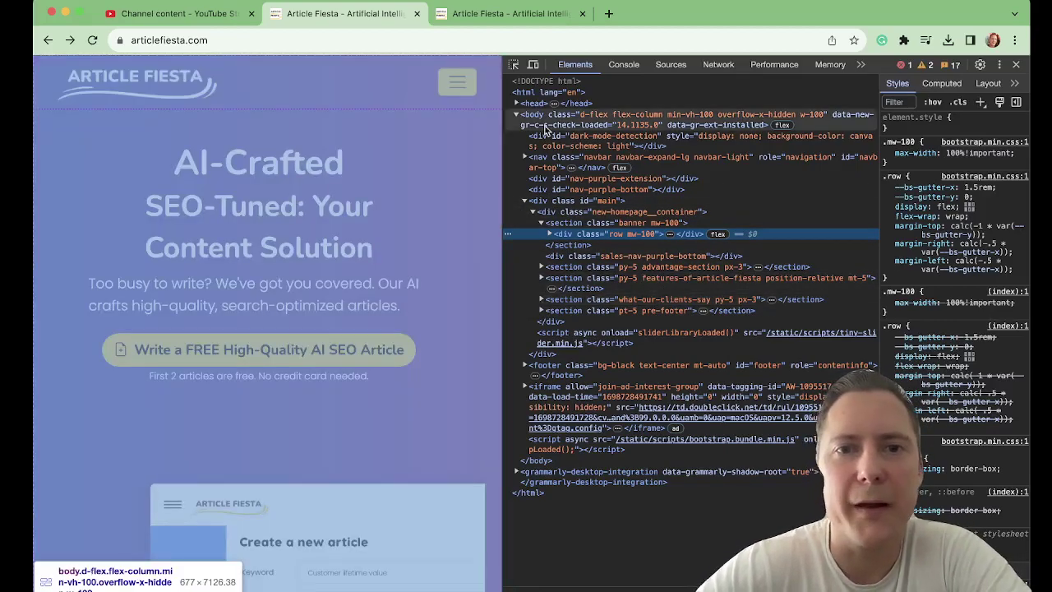
click(513, 64)
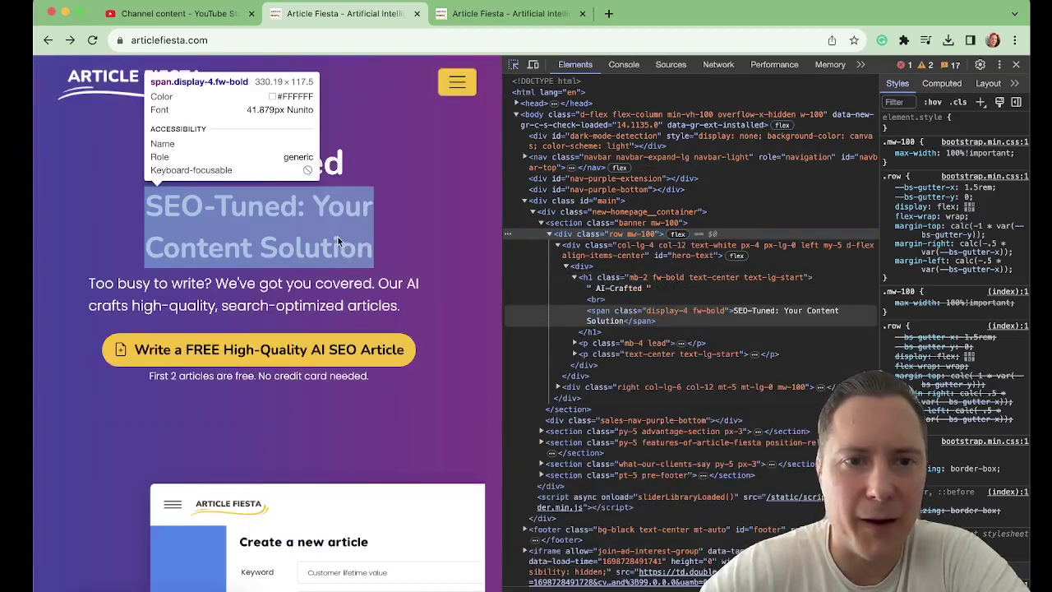
click(337, 236)
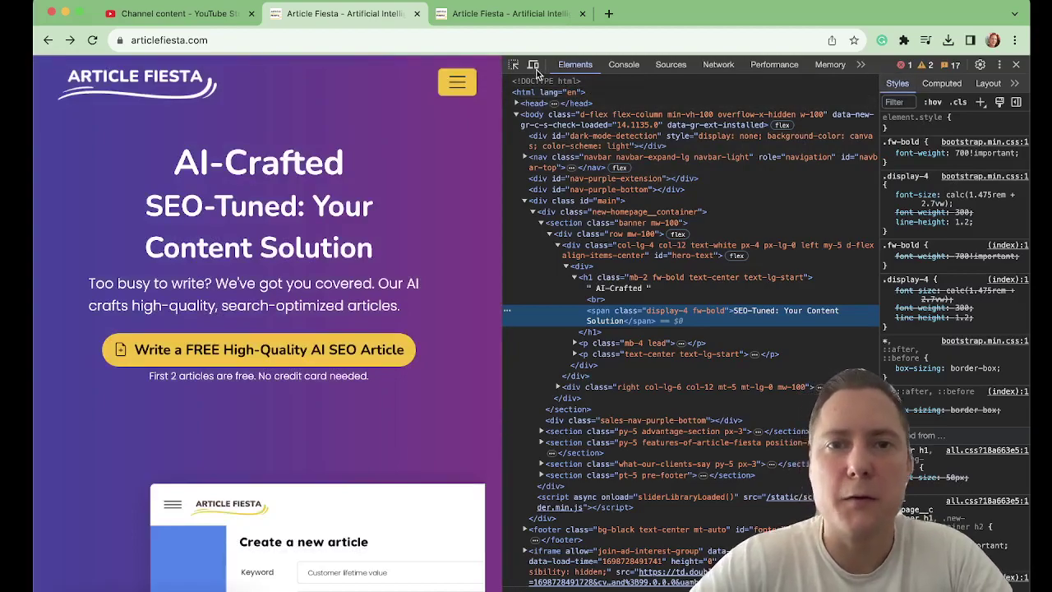
click(511, 66)
click(338, 347)
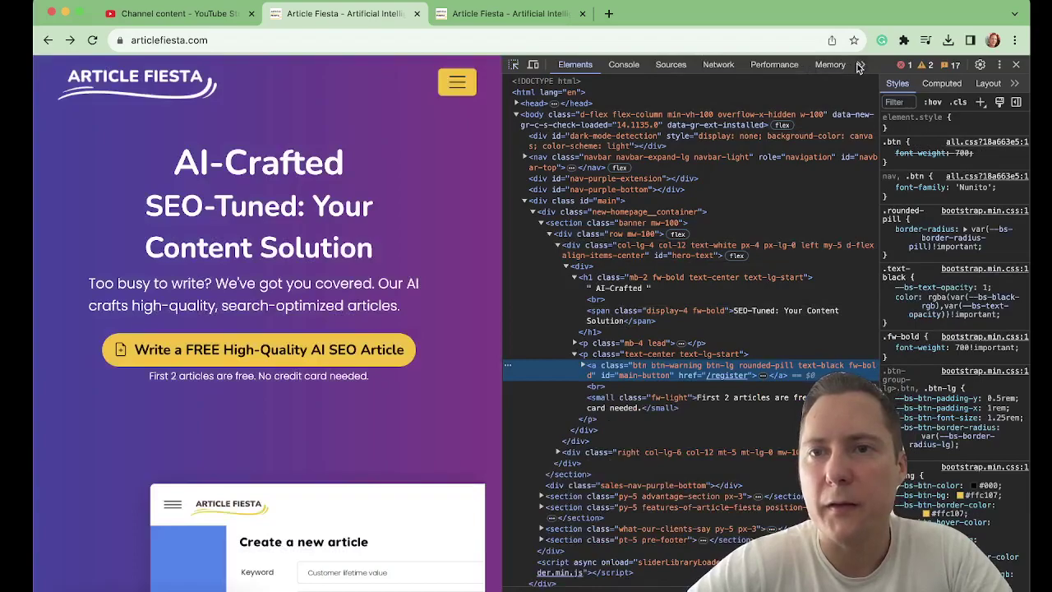
Step: Open the Lighthouse panel and tick SEO and Performance alongside the other mobile audit categories
click(860, 65)
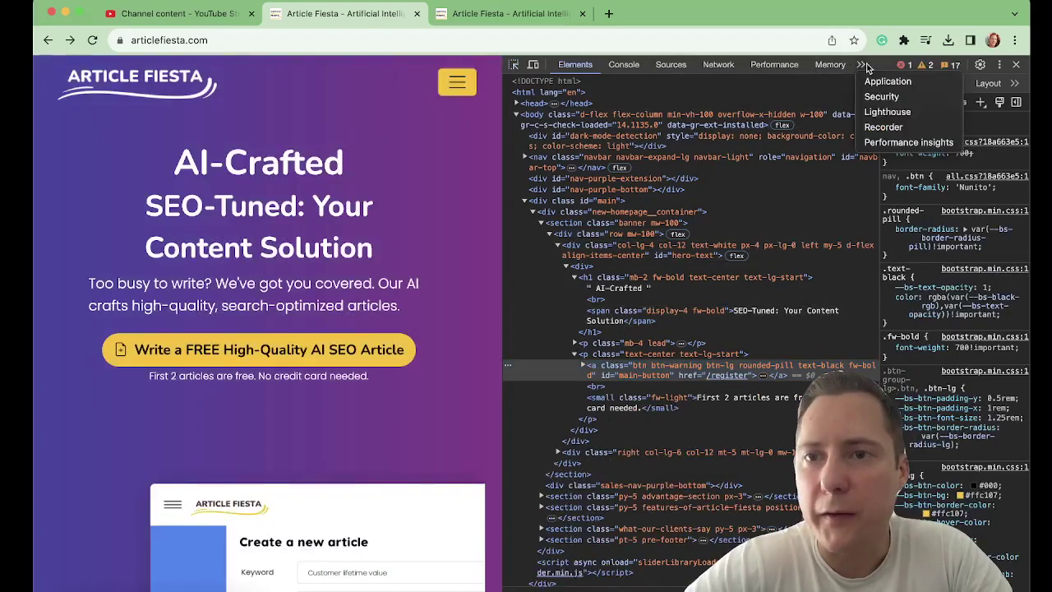
click(889, 112)
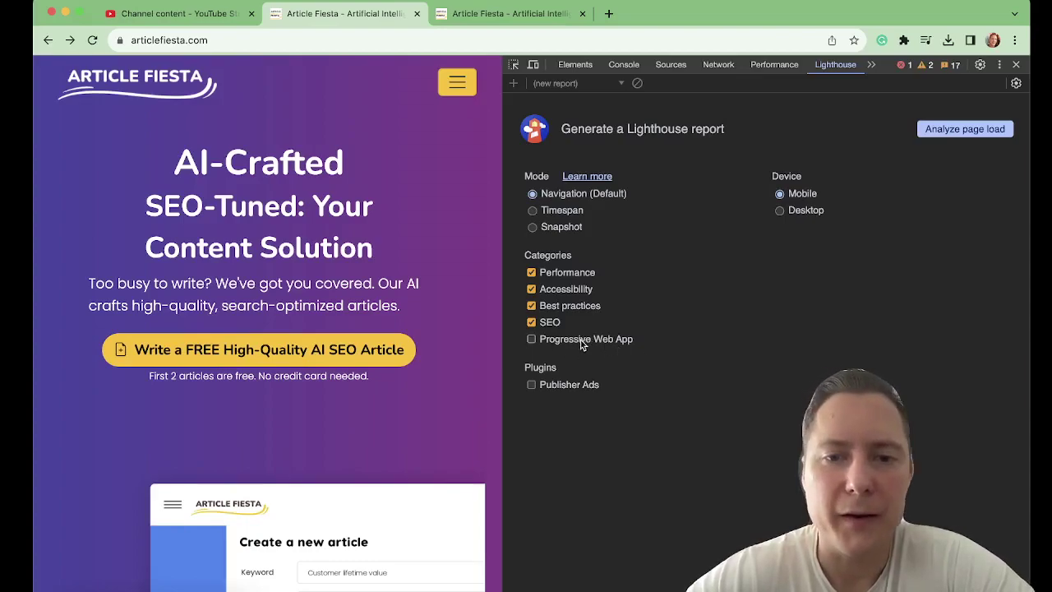
click(532, 325)
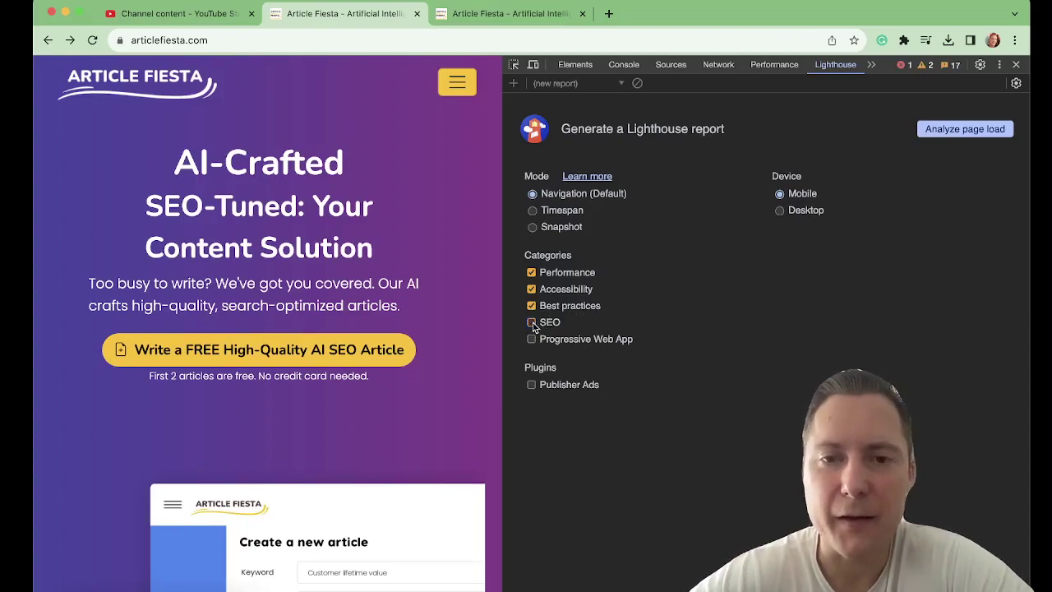
click(531, 273)
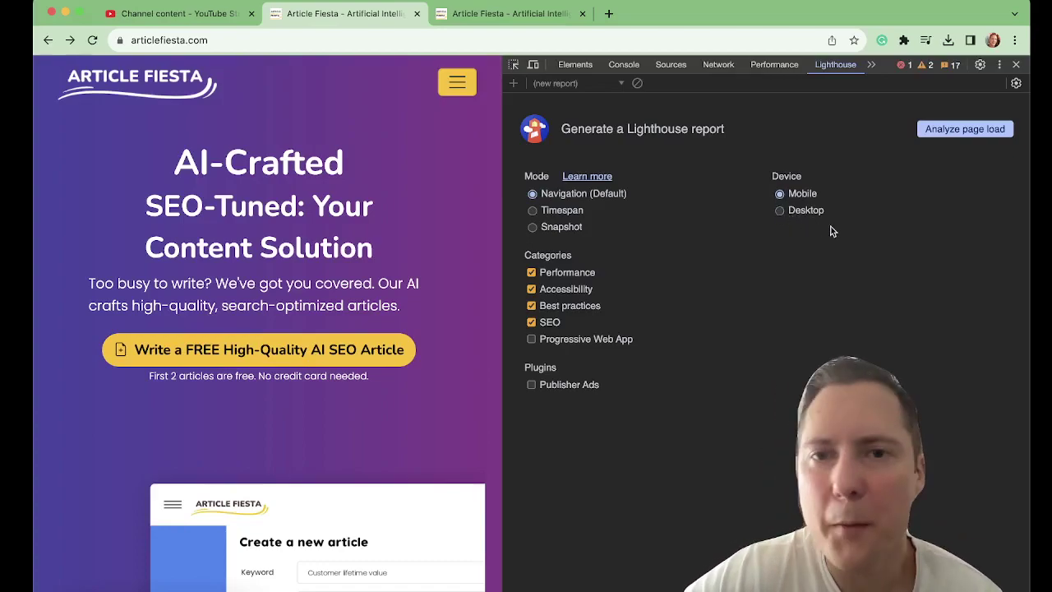
Step: Run Analyze page load, getting Performance 74, Accessibility 100, Best Practices 86, SEO 100
click(951, 131)
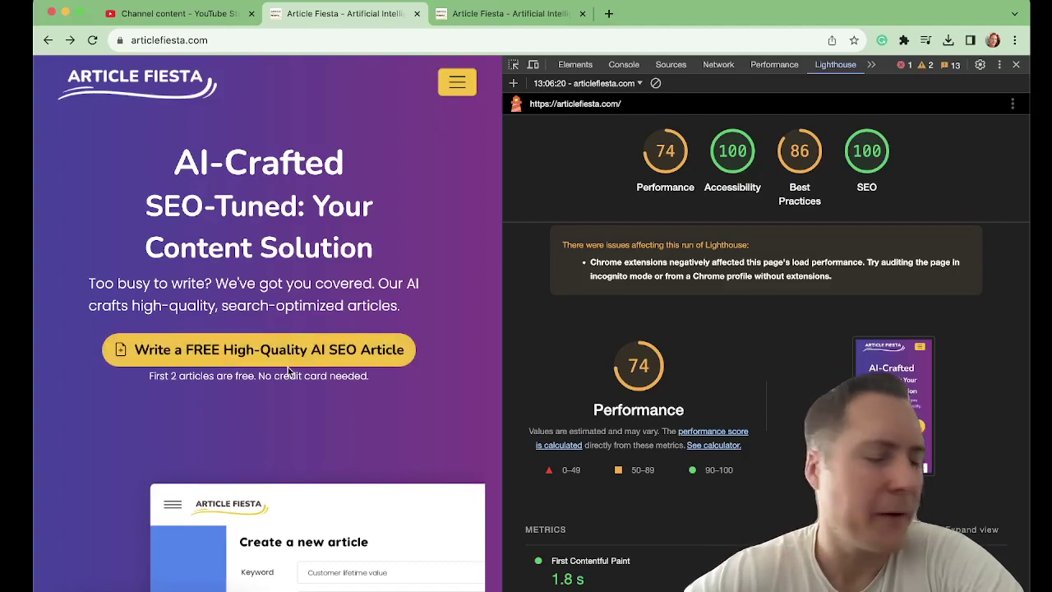
Step: Emulate an iPhone SE (375 x 667) and jump to the Accessibility results
click(532, 65)
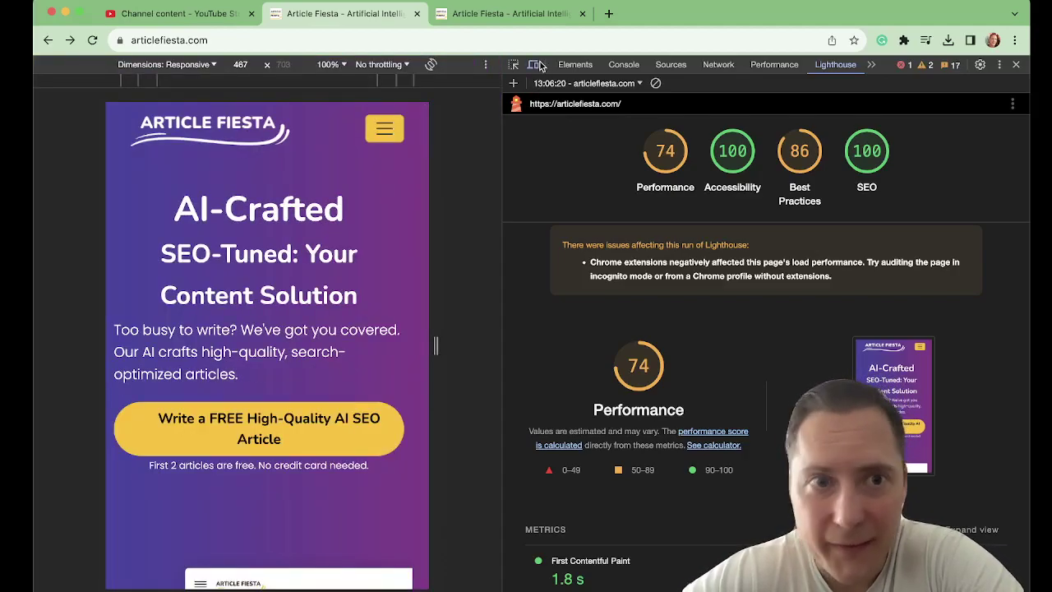
click(210, 65)
click(201, 103)
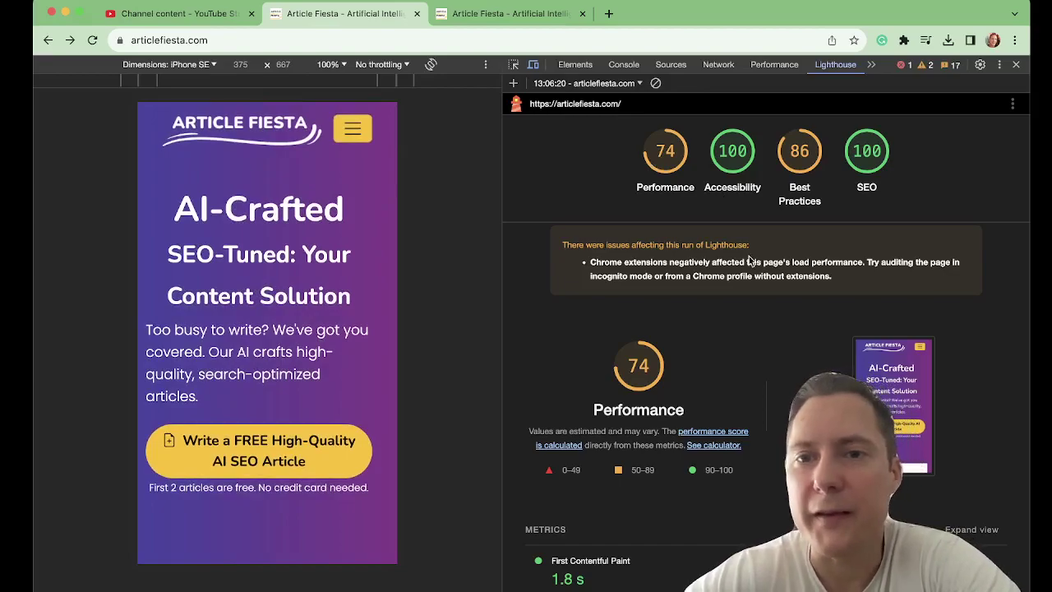
click(734, 152)
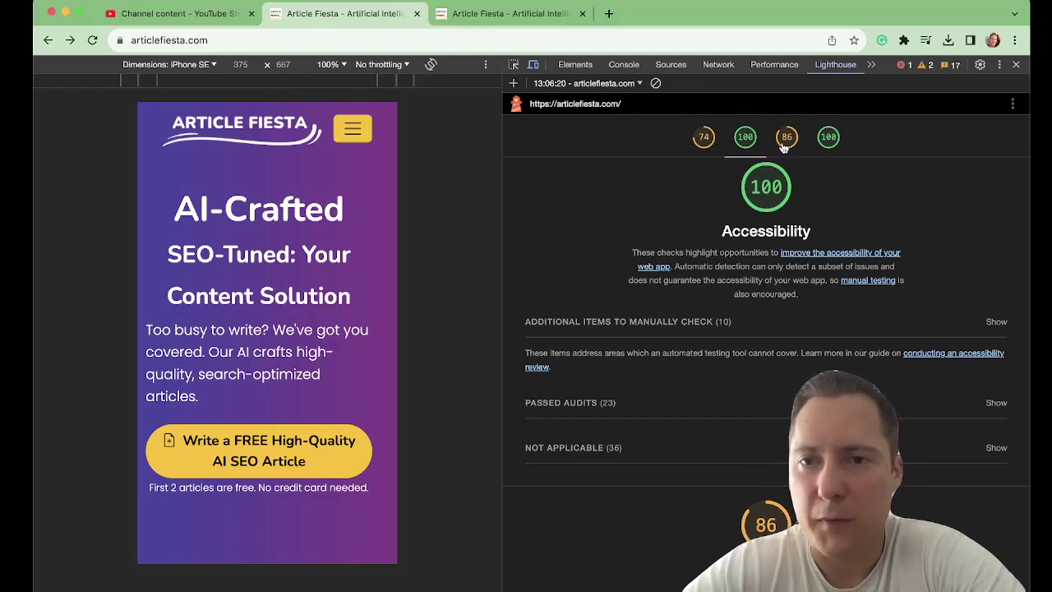
scroll(713, 200, up, 15)
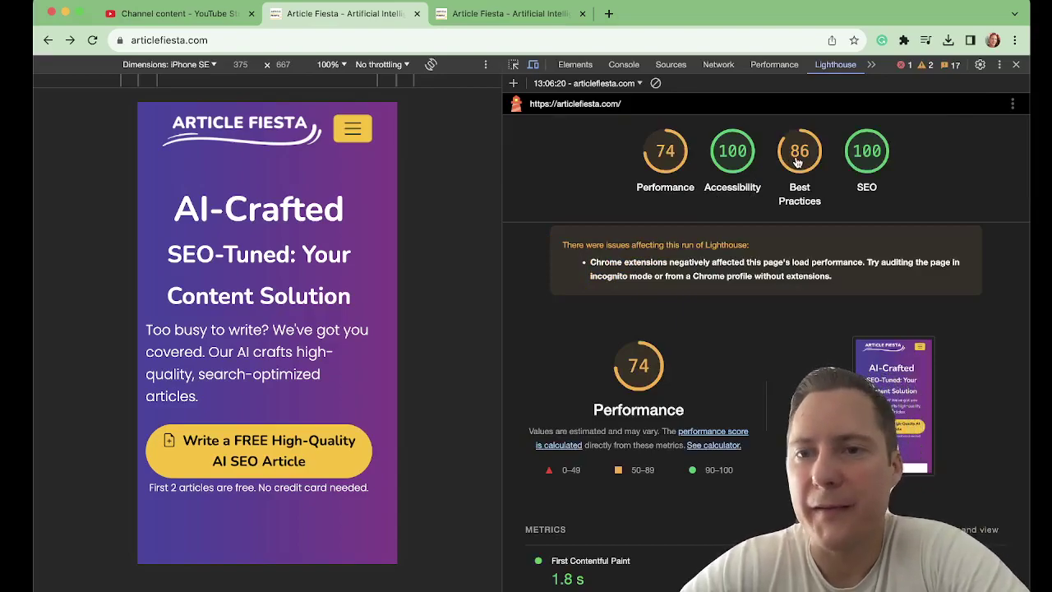
Step: Open the 86 Best Practices results and expand the banner-image.png incorrect aspect ratio finding
click(797, 160)
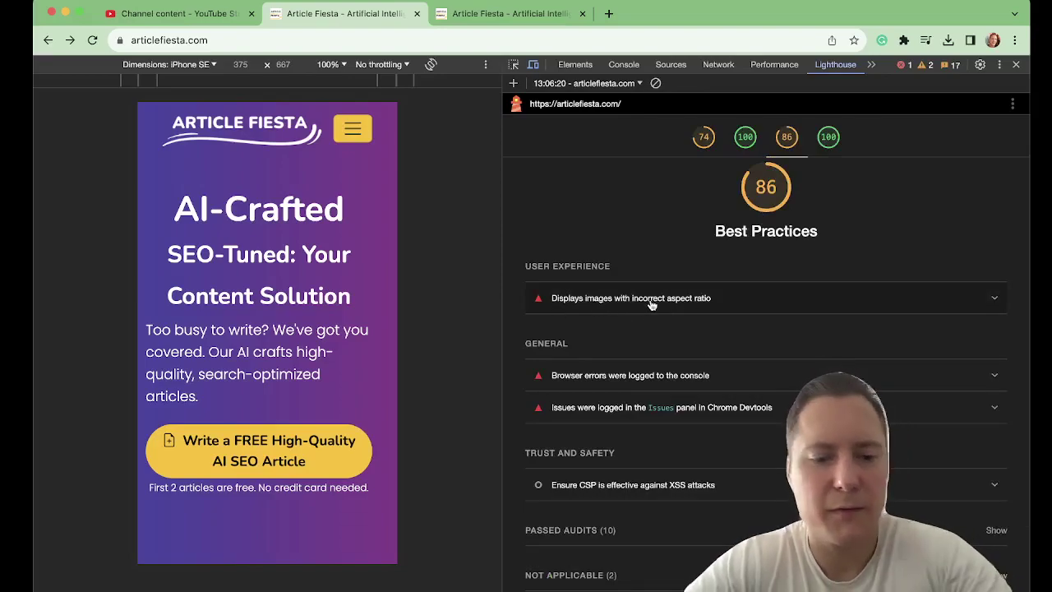
key(super+equal)
key(super+equal)
scroll(651, 301, down, 1)
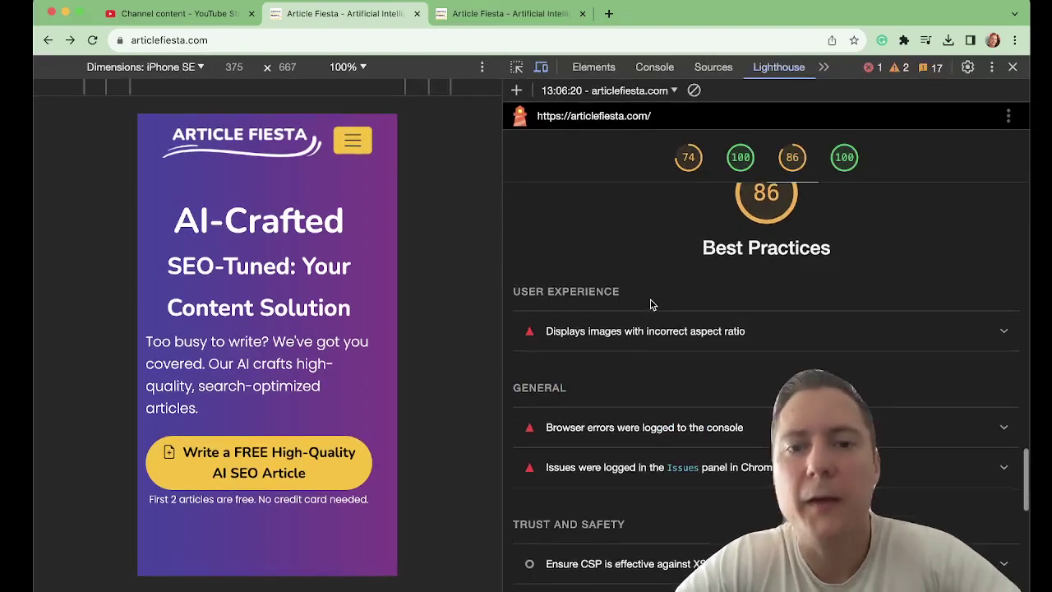
click(669, 327)
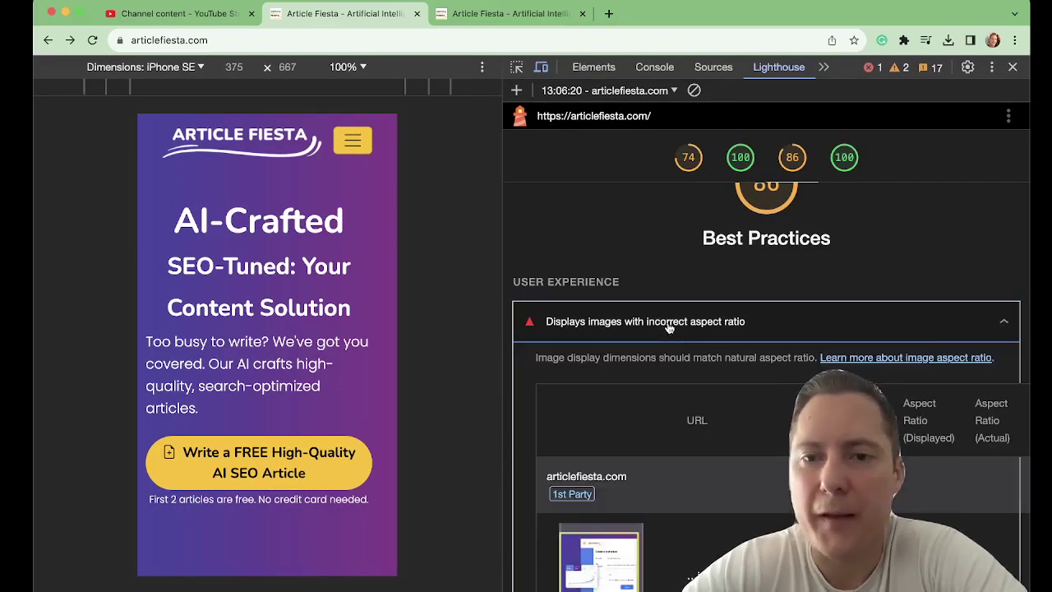
scroll(814, 300, down, 1)
scroll(813, 301, down, 2)
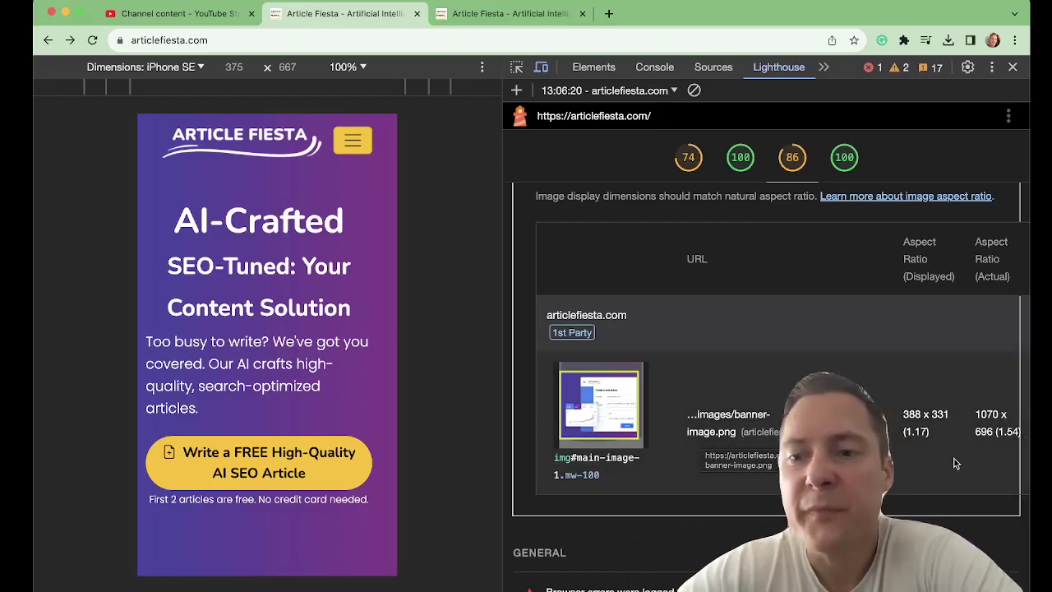
scroll(953, 462, right, 1)
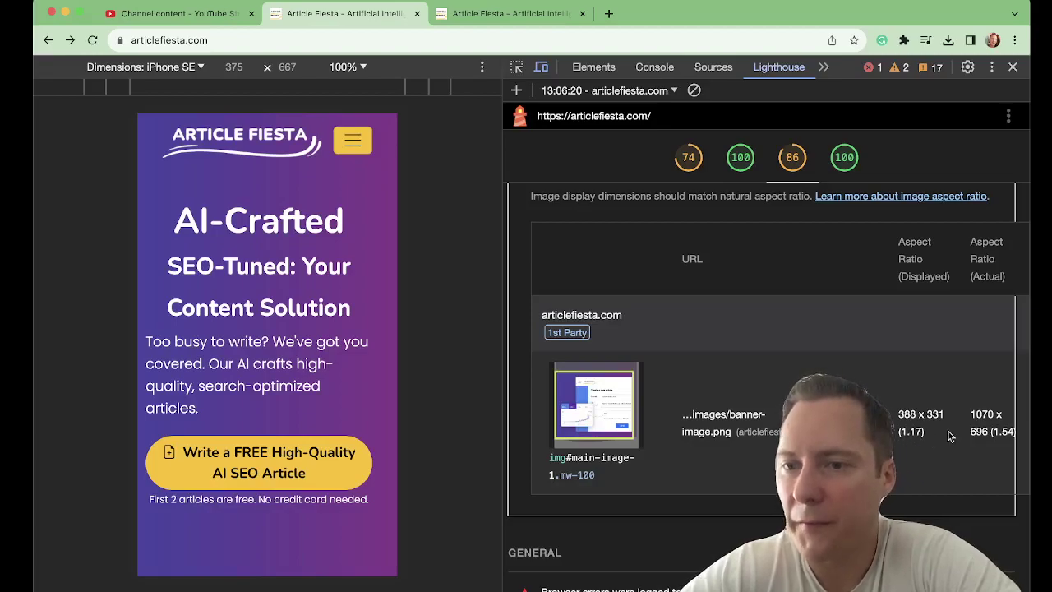
scroll(1006, 438, left, 1)
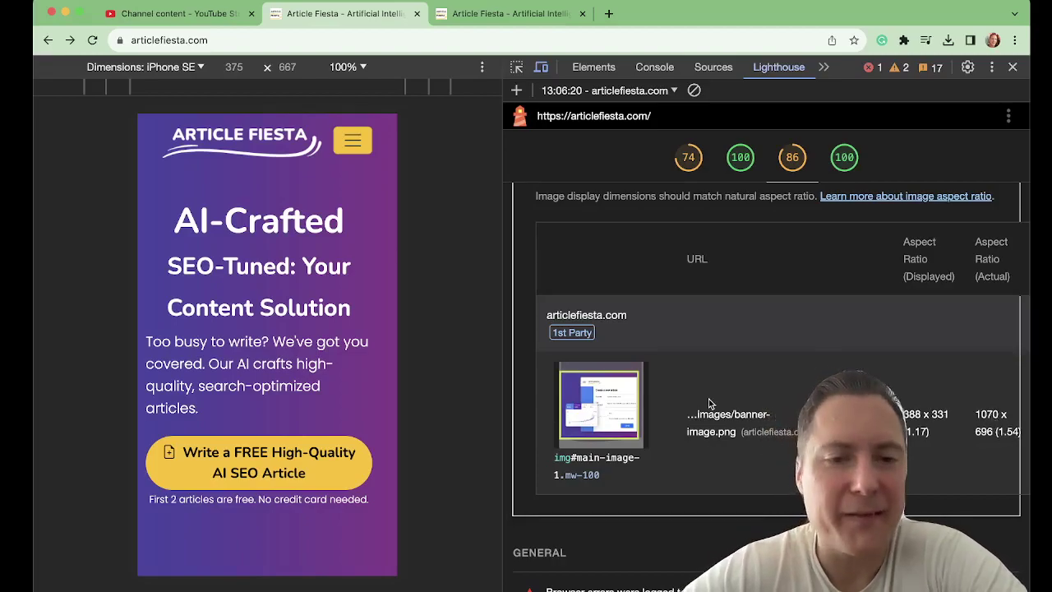
scroll(342, 346, down, 5)
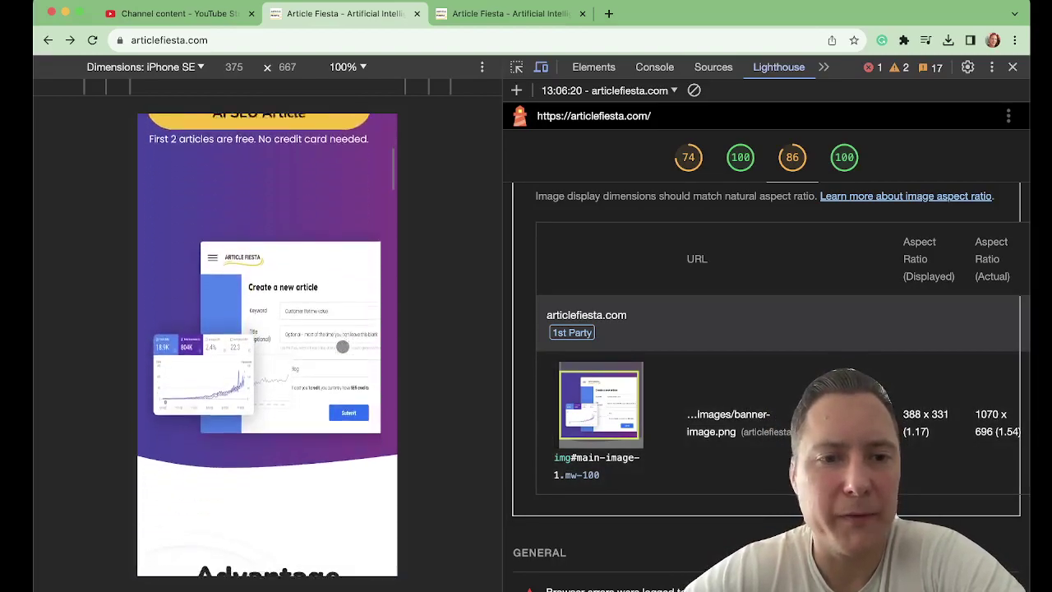
scroll(343, 346, down, 1)
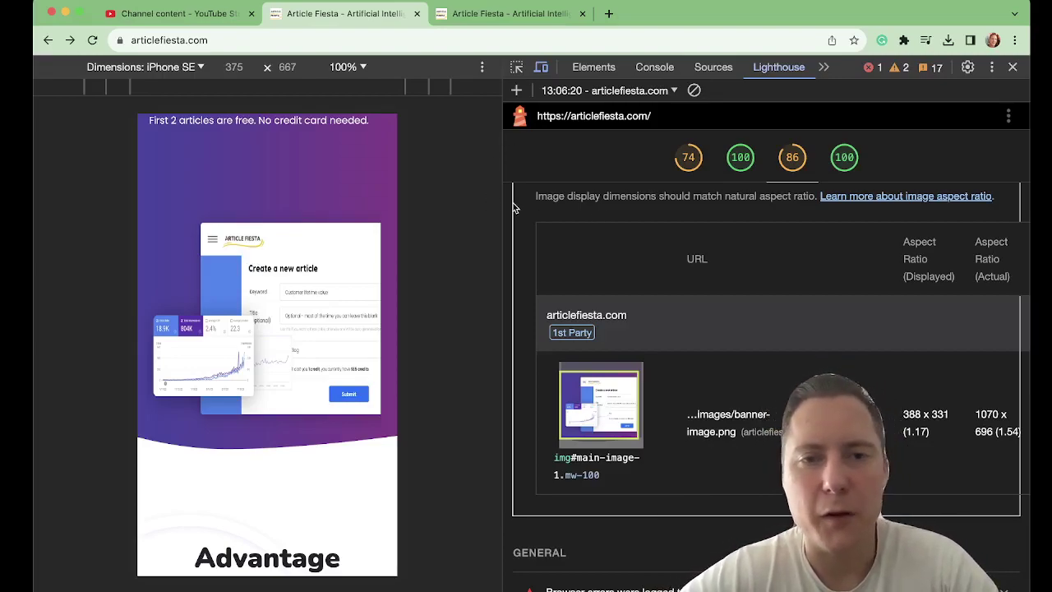
Step: On the local 127.0.0.1:5000 page, run a Best-practices-only Lighthouse audit scoring 95
click(509, 8)
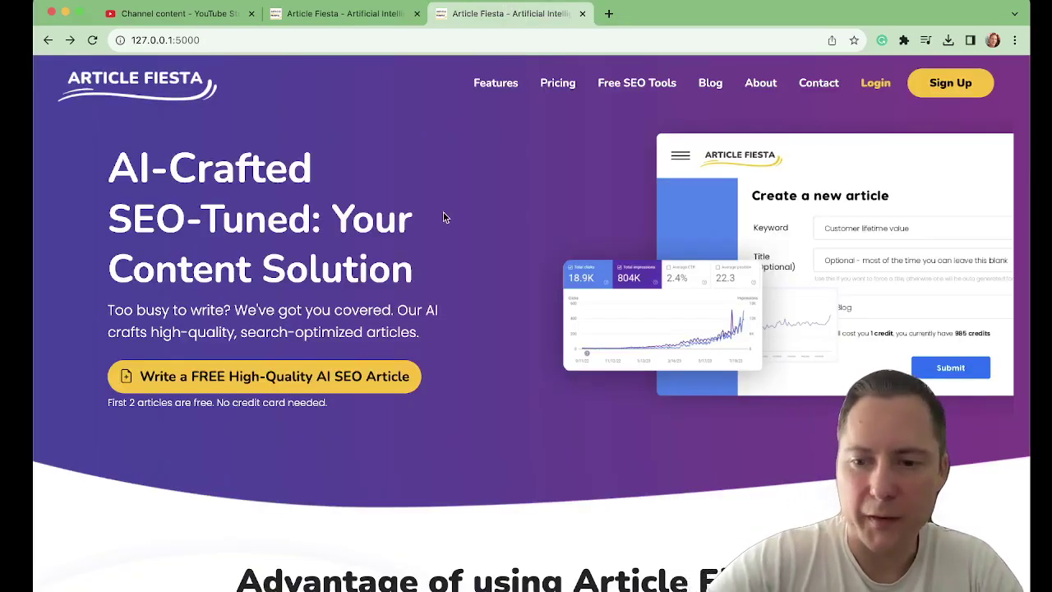
key(super+alt+i)
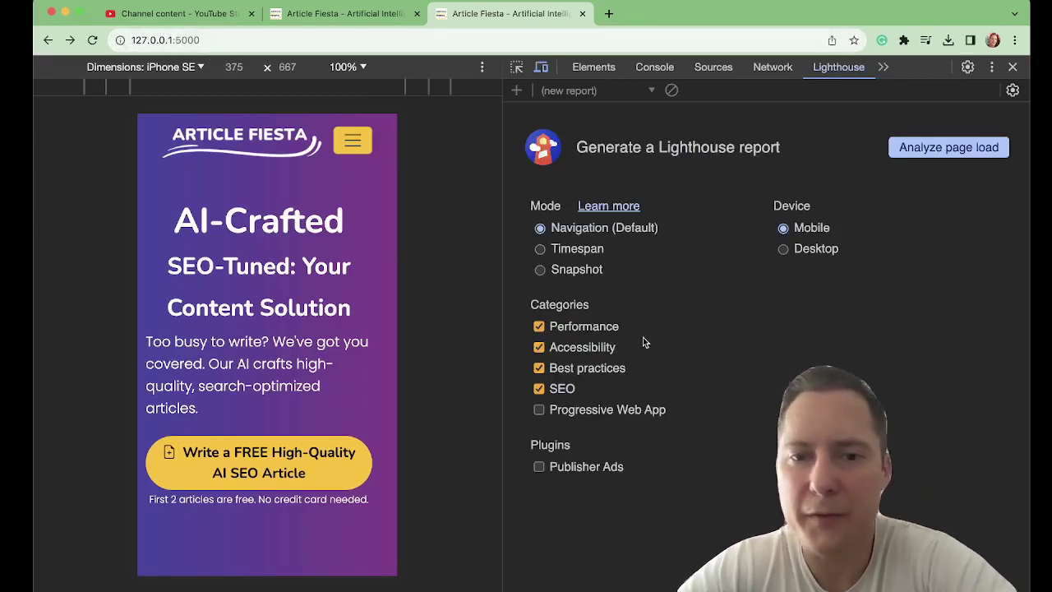
click(559, 389)
click(559, 347)
click(557, 326)
click(937, 150)
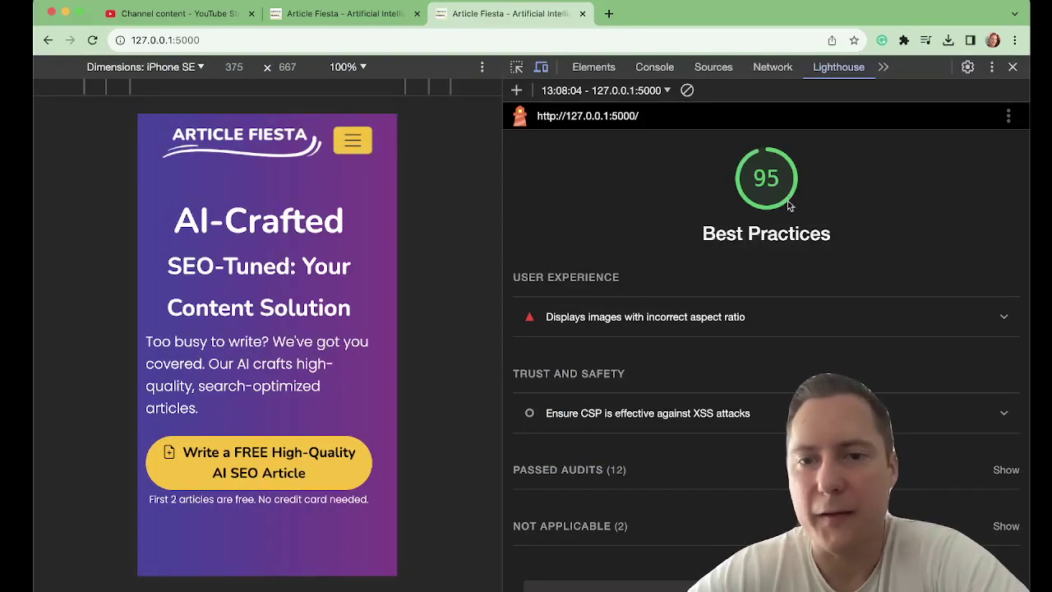
Step: Expand the incorrect aspect ratio audit and scroll through its table
click(713, 319)
scroll(715, 350, down, 2)
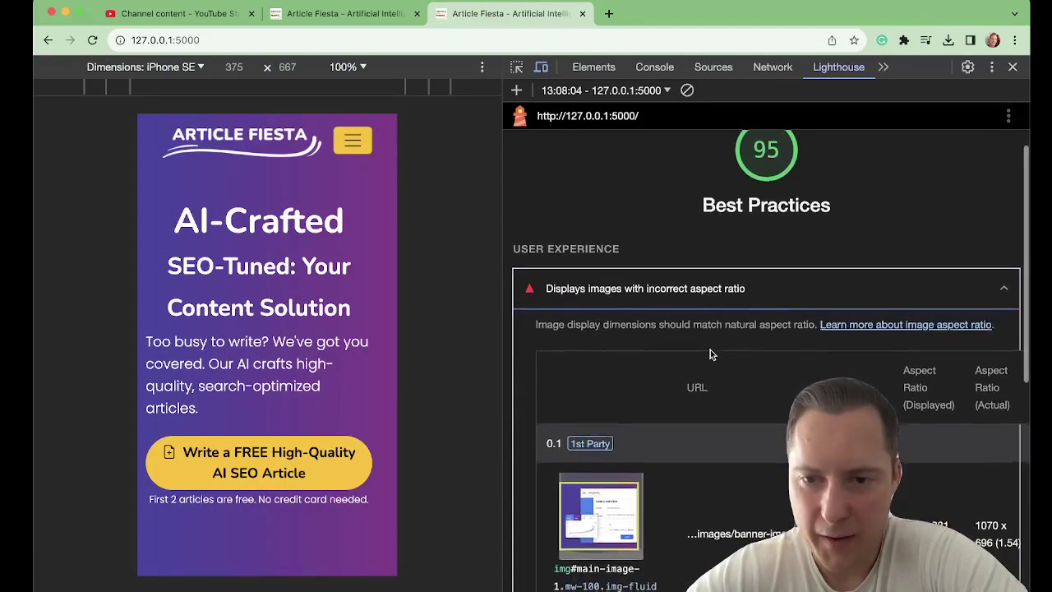
scroll(712, 354, down, 2)
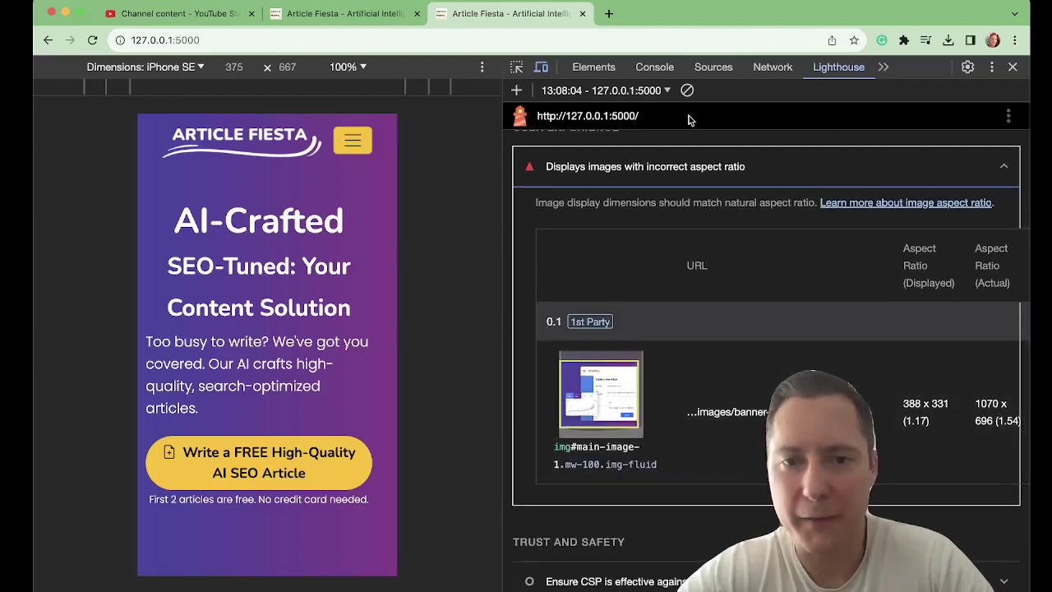
Step: On the articlefiesta.com tab, inspect the banner image and change its 100% width to auto
click(366, 14)
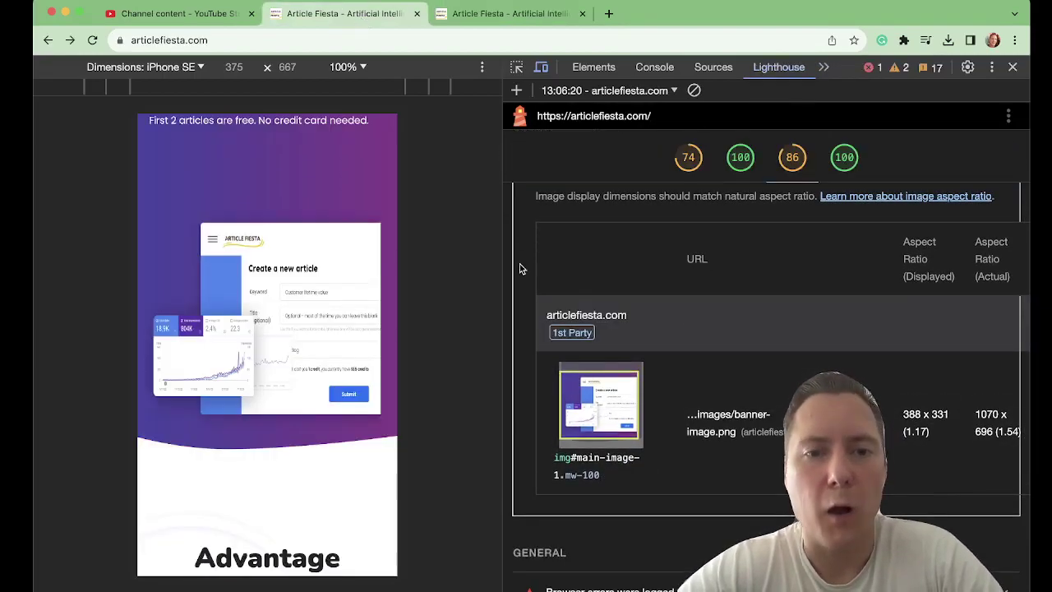
click(516, 67)
click(307, 329)
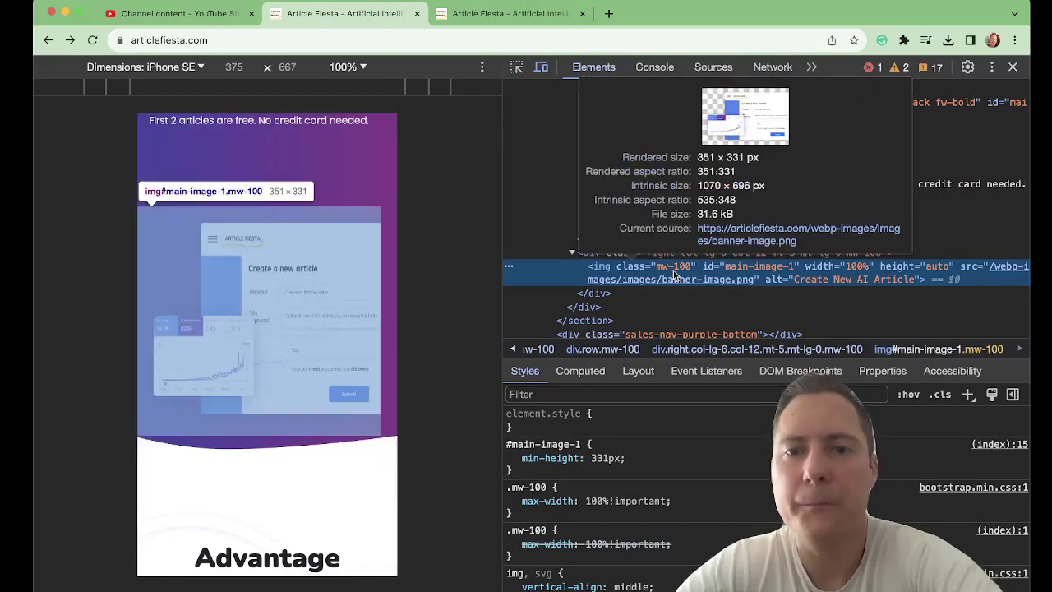
double_click(857, 267)
key(BackSpace)
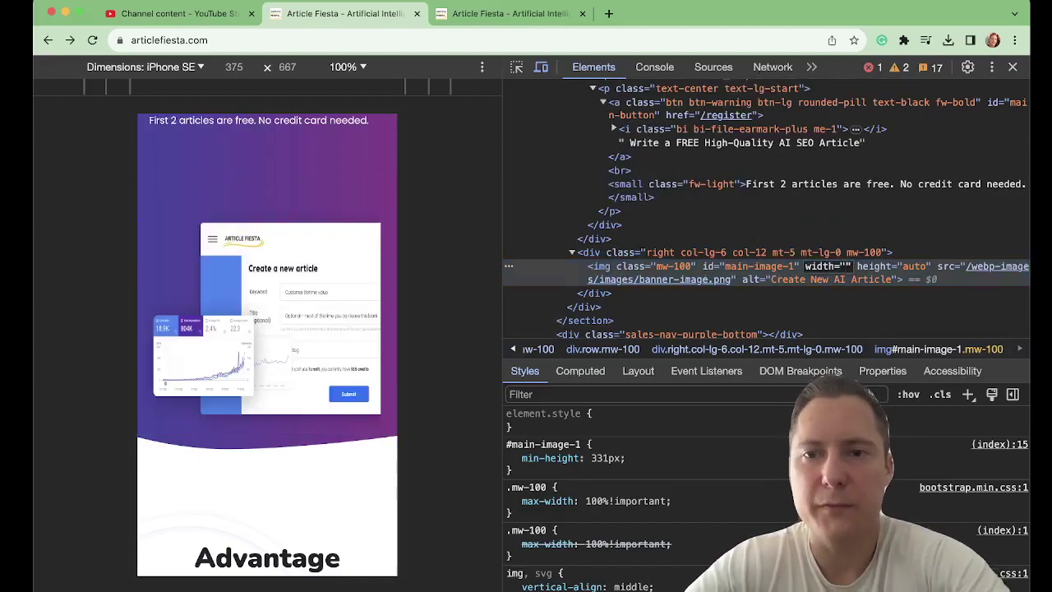
text(auto)
key(Return)
Step: Edit the banner image's class so only img-fluid remains, removing mw-100
double_click(693, 269)
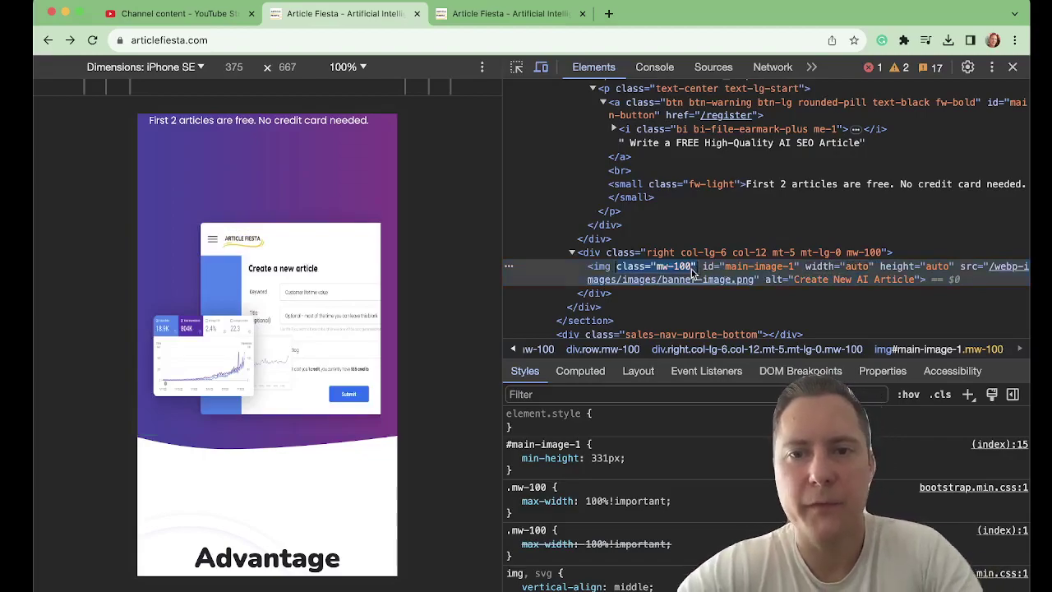
text(img-flui)
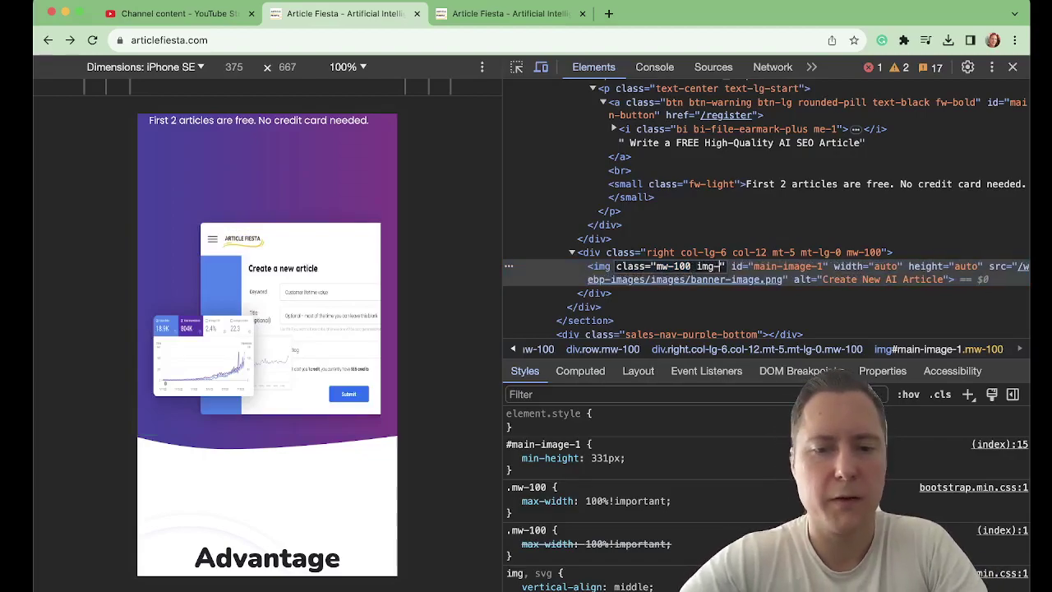
text(d)
key(Return)
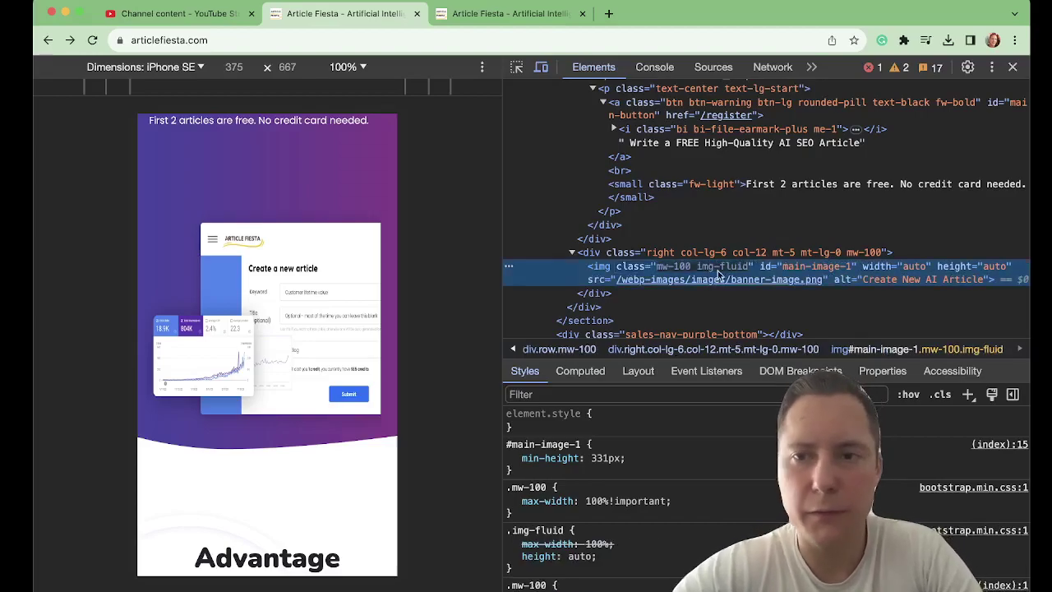
double_click(888, 270)
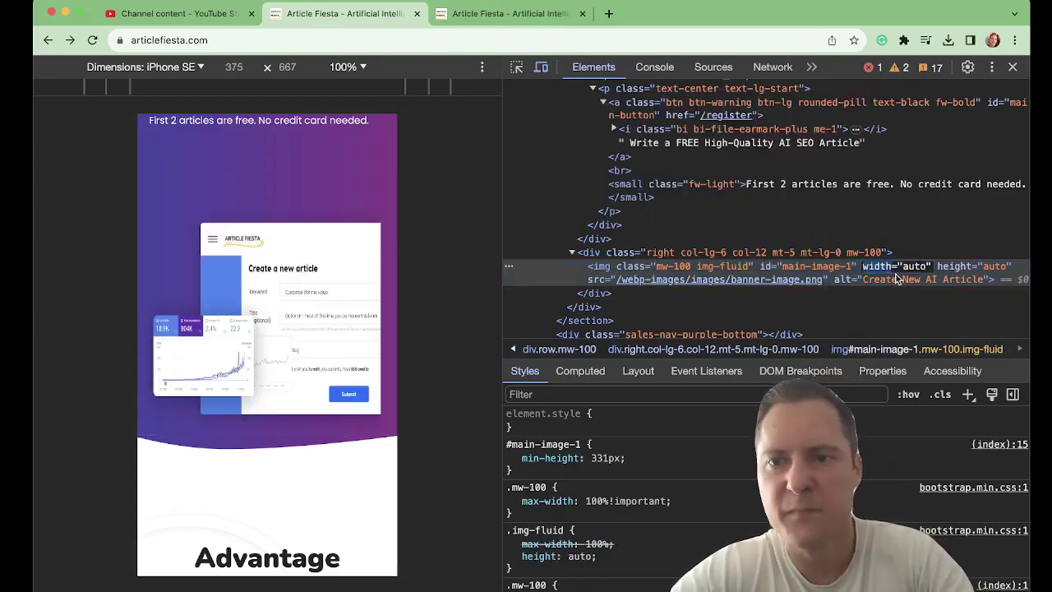
double_click(686, 268)
click(694, 268)
key(BackSpace)
key(BackSpace)
key(BackSpace)
key(BackSpace)
key(BackSpace)
key(BackSpace)
key(BackSpace)
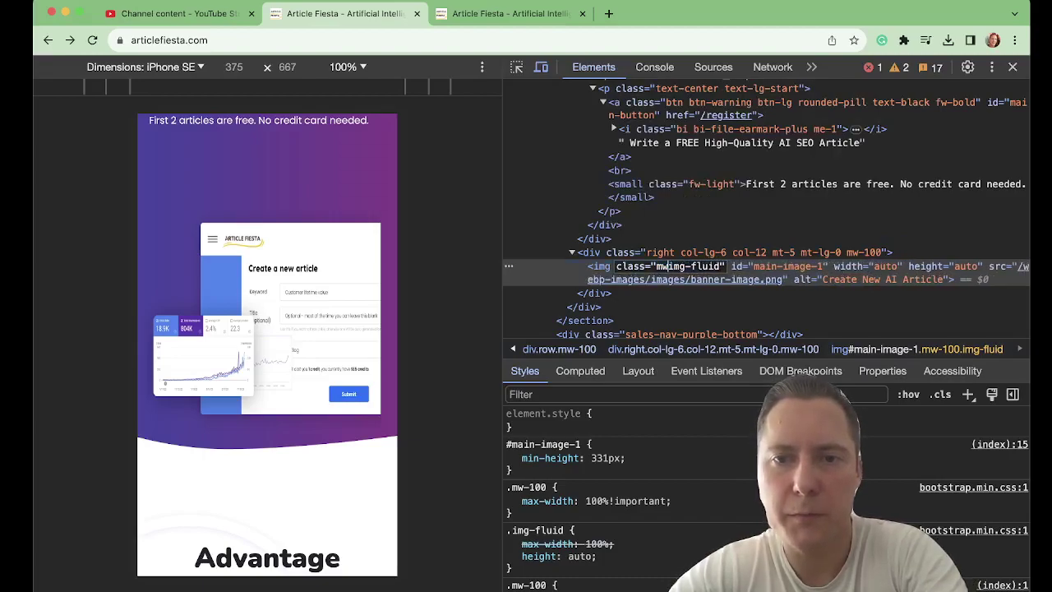
key(Return)
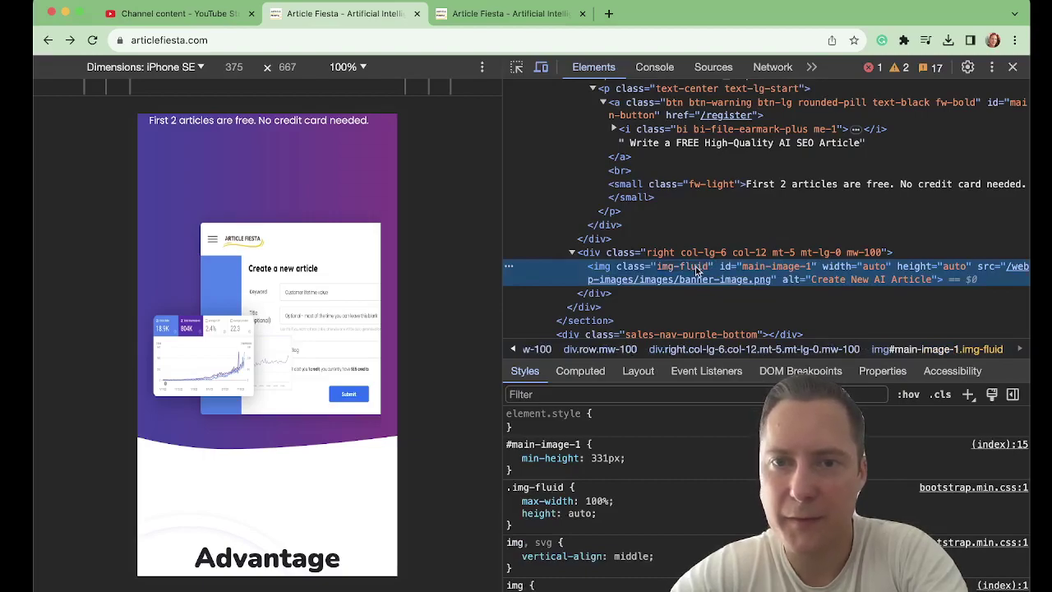
Step: Delete the banner image's width and height attributes
double_click(872, 268)
key(BackSpace)
key(BackSpace)
key(BackSpace)
key(BackSpace)
key(BackSpace)
key(BackSpace)
key(BackSpace)
key(BackSpace)
key(BackSpace)
key(BackSpace)
key(BackSpace)
key(BackSpace)
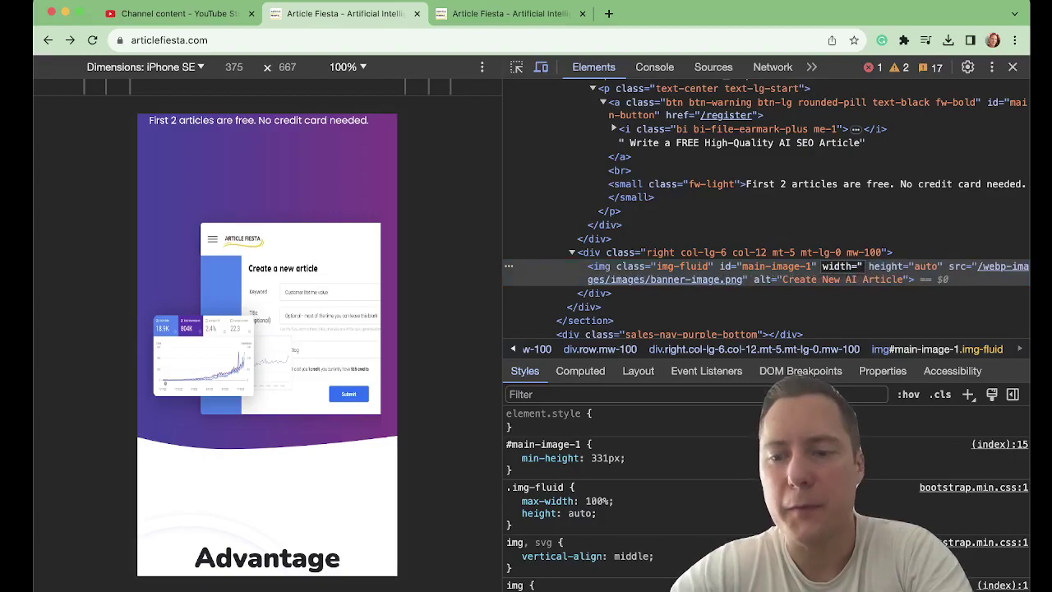
key(Return)
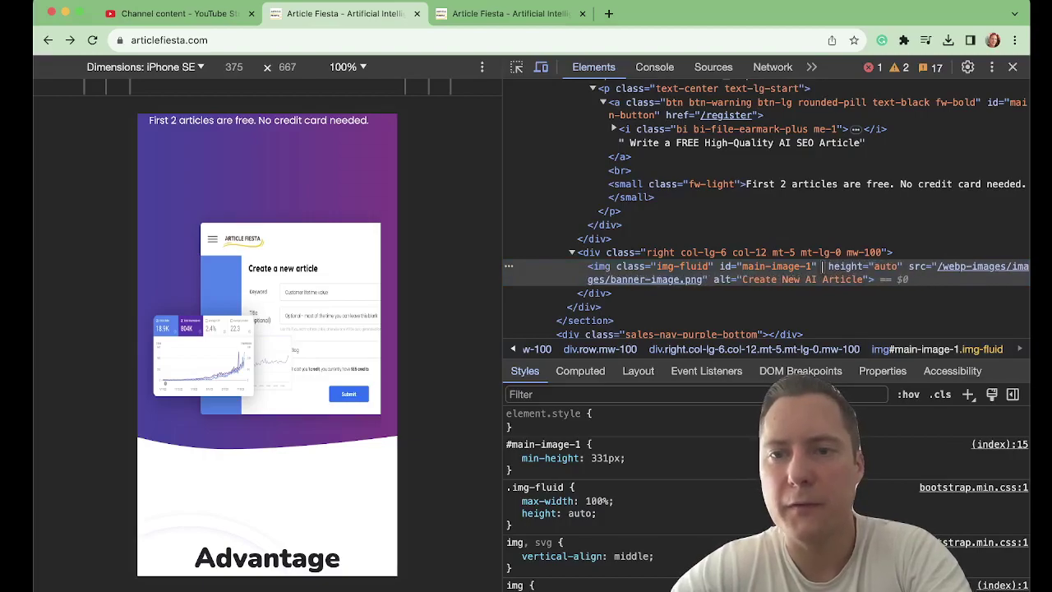
double_click(887, 269)
key(BackSpace)
key(BackSpace)
key(BackSpace)
key(BackSpace)
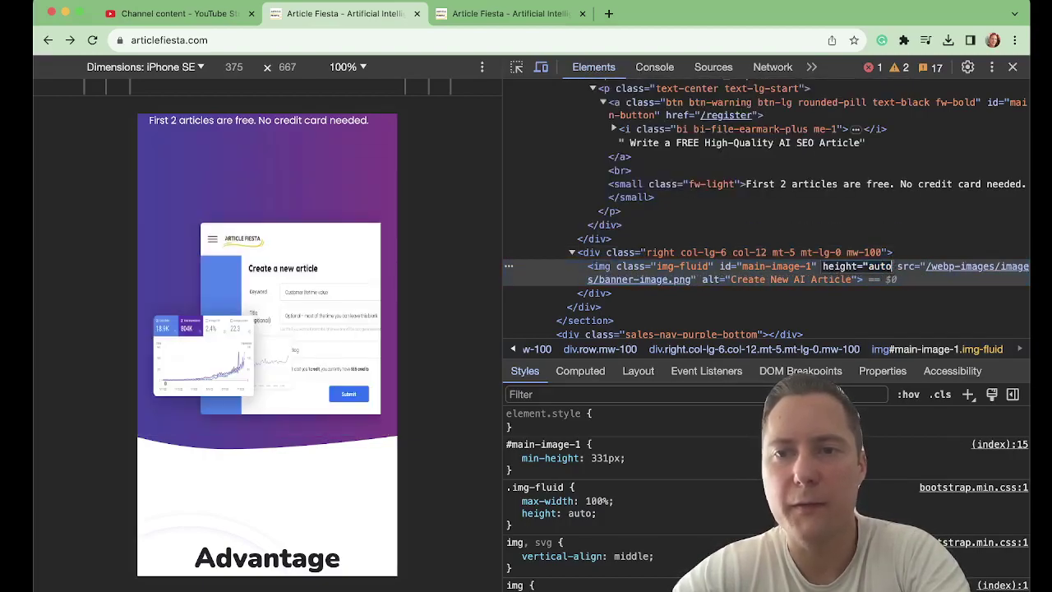
key(BackSpace)
key(BackSpace)
key(BackSpace)
key(BackSpace)
key(BackSpace)
key(BackSpace)
key(BackSpace)
key(BackSpace)
key(BackSpace)
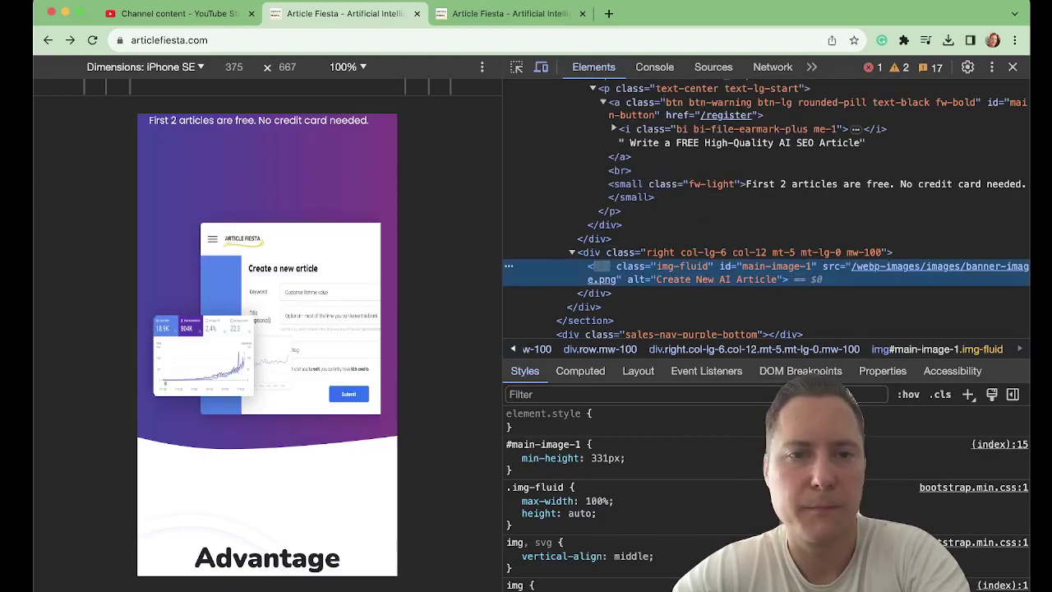
key(Return)
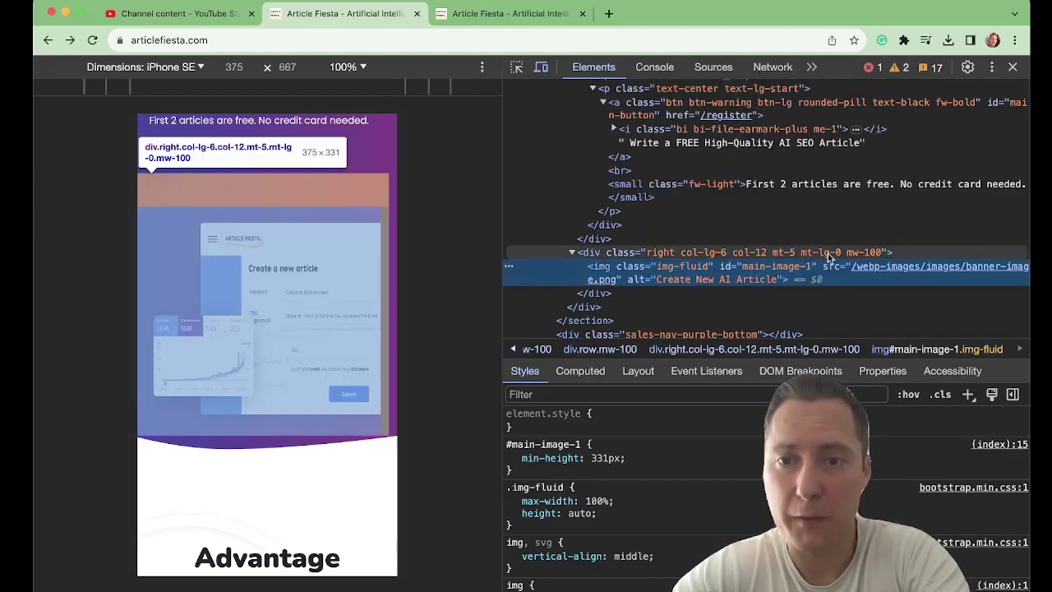
Step: Remove mw-100 from the parent div's class and delete the image's img-fluid class
click(860, 253)
click(881, 253)
key(BackSpace)
key(BackSpace)
key(BackSpace)
key(BackSpace)
key(BackSpace)
key(BackSpace)
key(BackSpace)
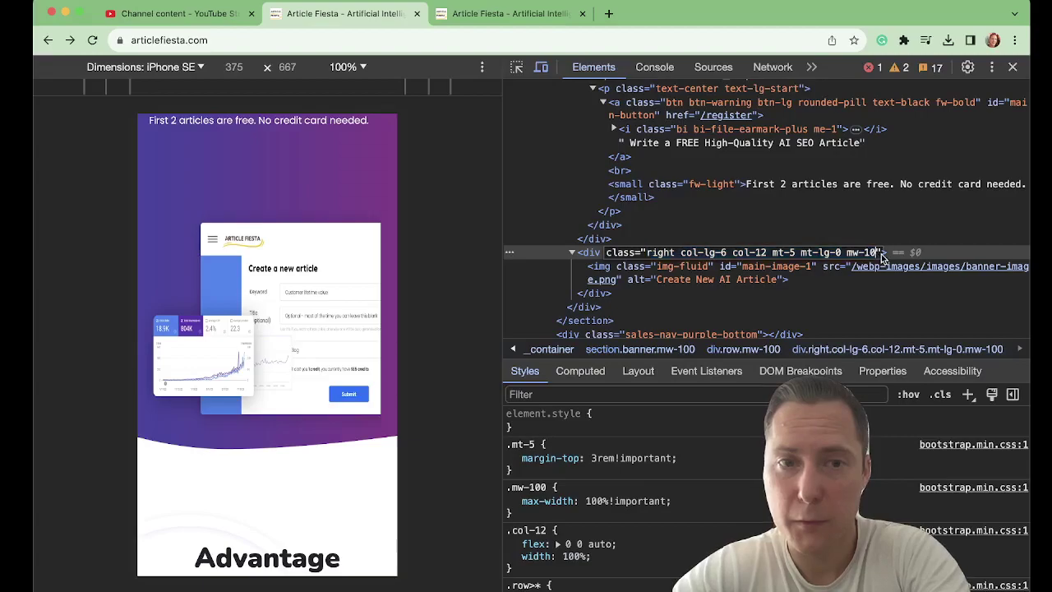
key(Return)
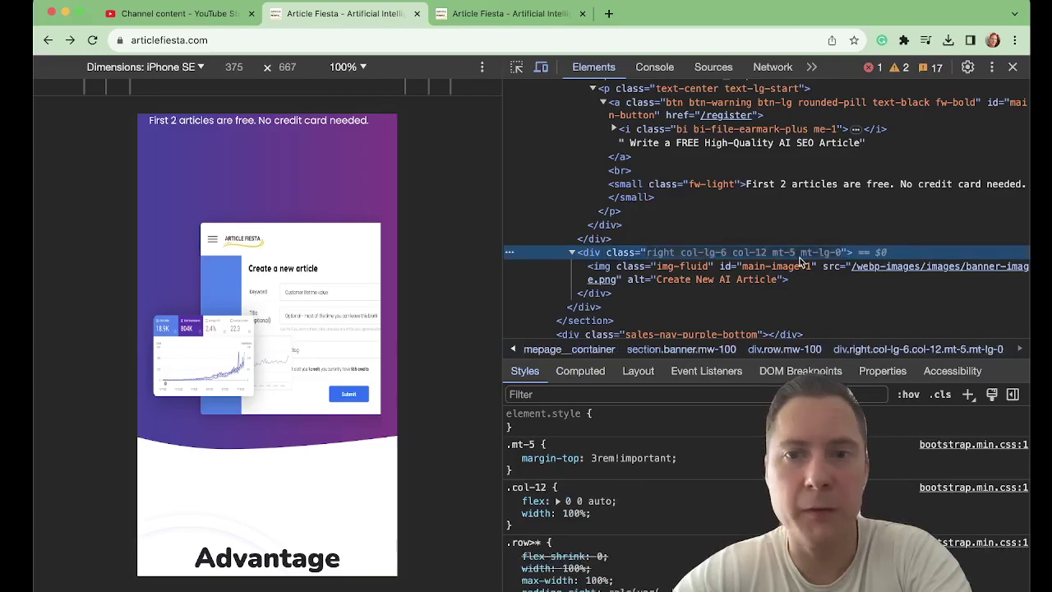
click(705, 272)
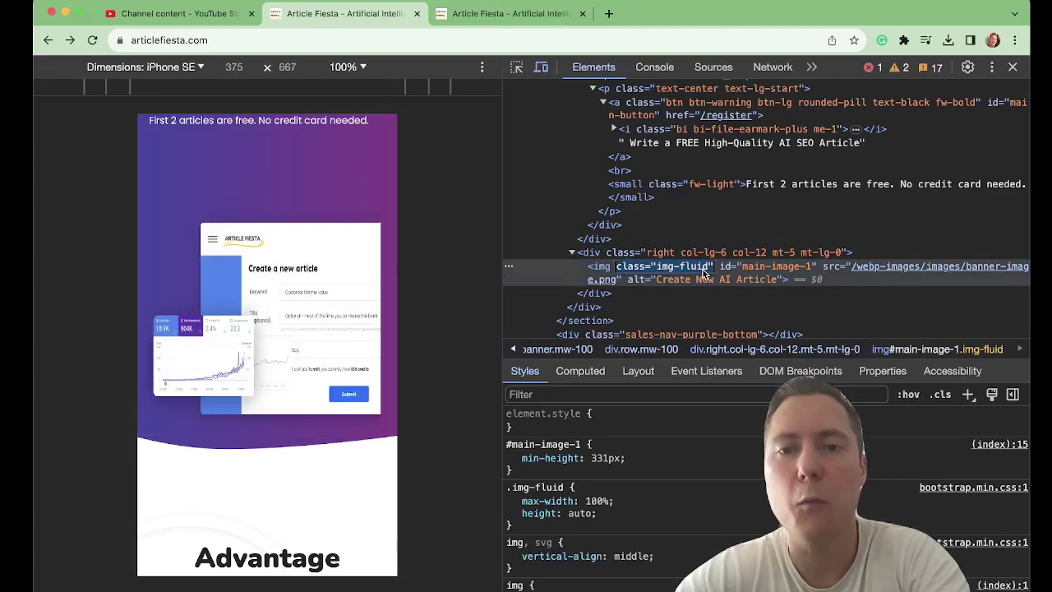
key(BackSpace)
key(Return)
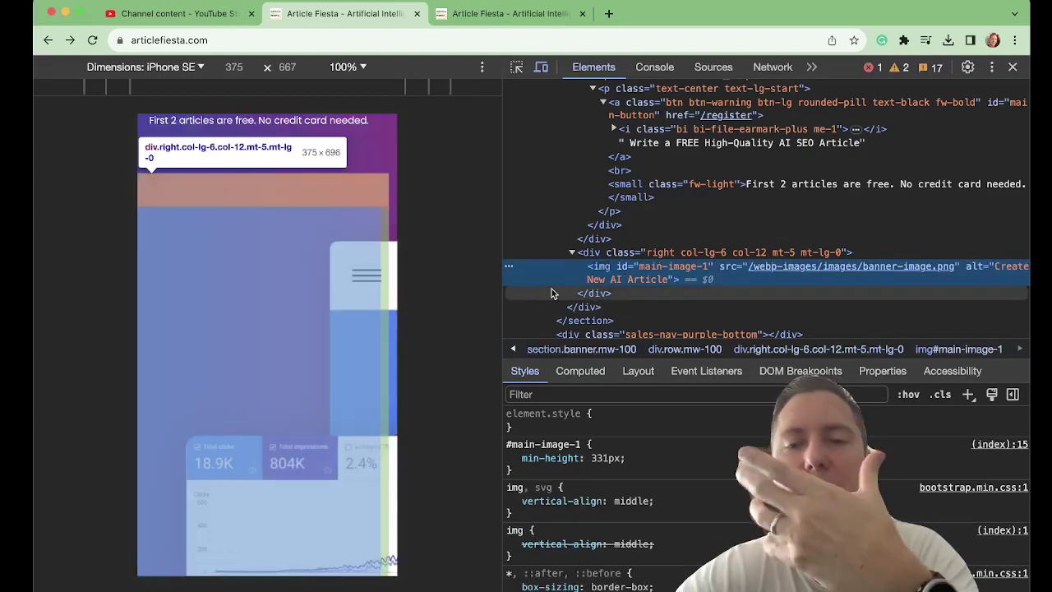
scroll(312, 328, down, 1)
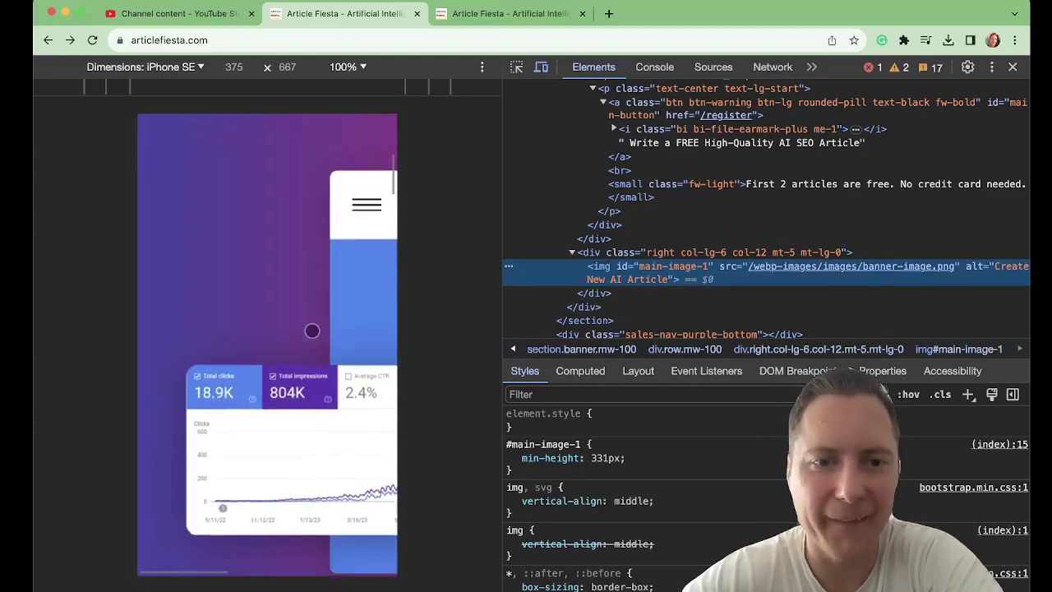
scroll(311, 331, up, 1)
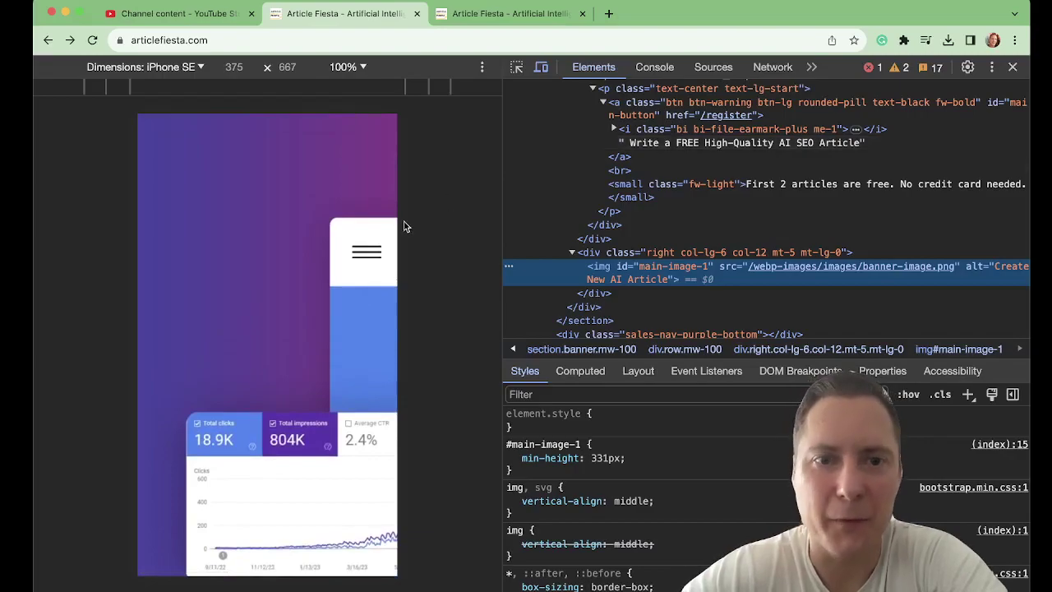
scroll(321, 265, up, 5)
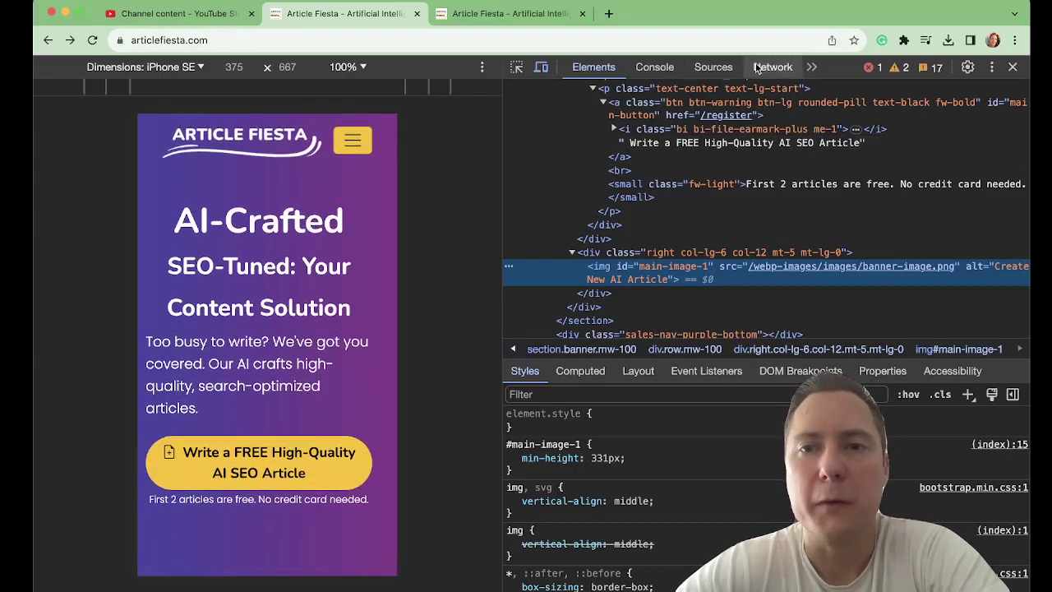
Step: Return to the Lighthouse report and collapse the aspect ratio audit details
click(811, 66)
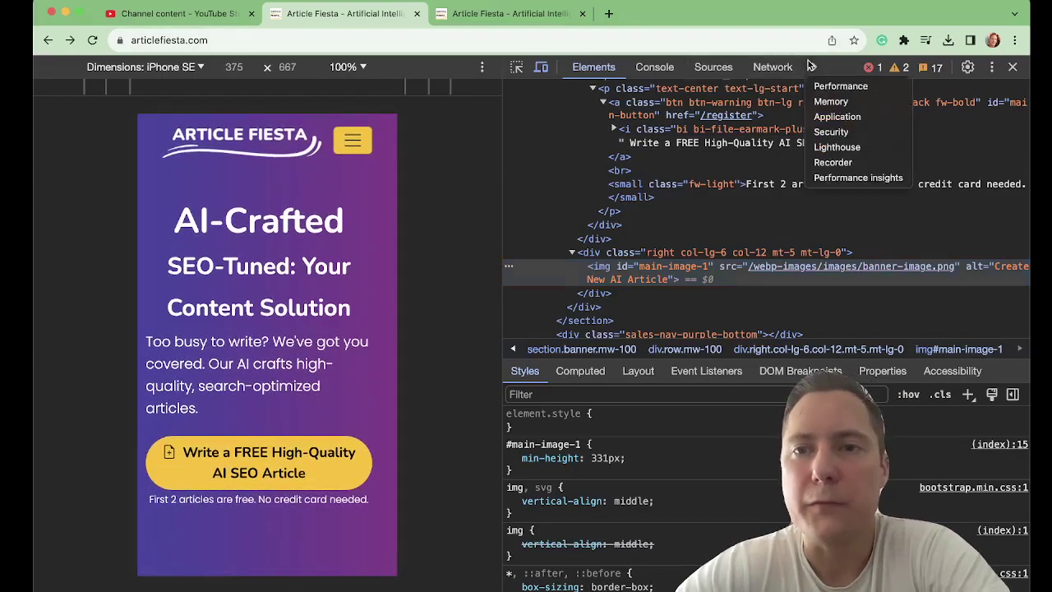
click(830, 147)
scroll(756, 251, up, 3)
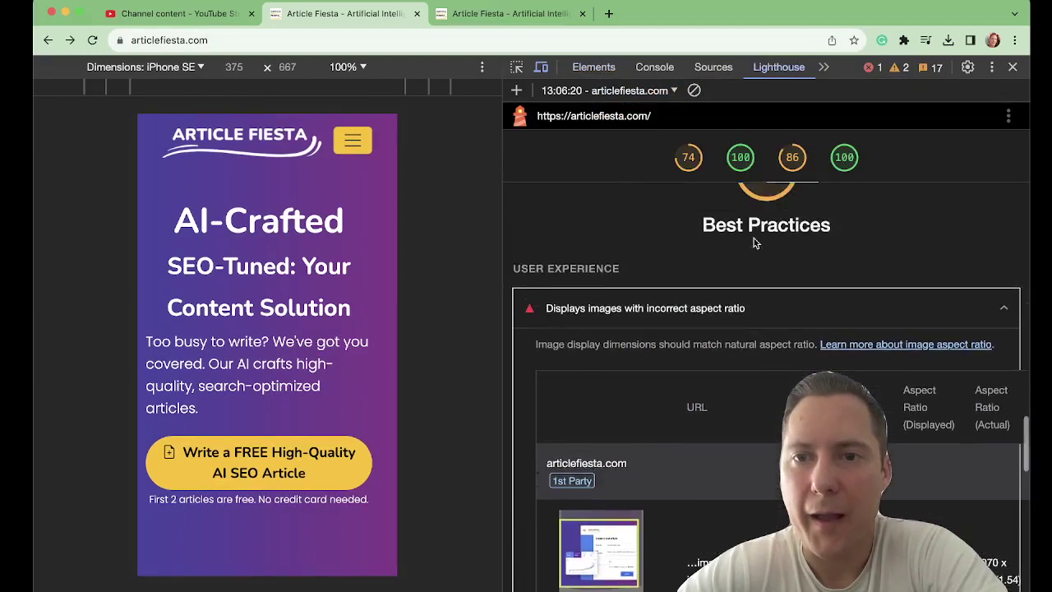
click(851, 305)
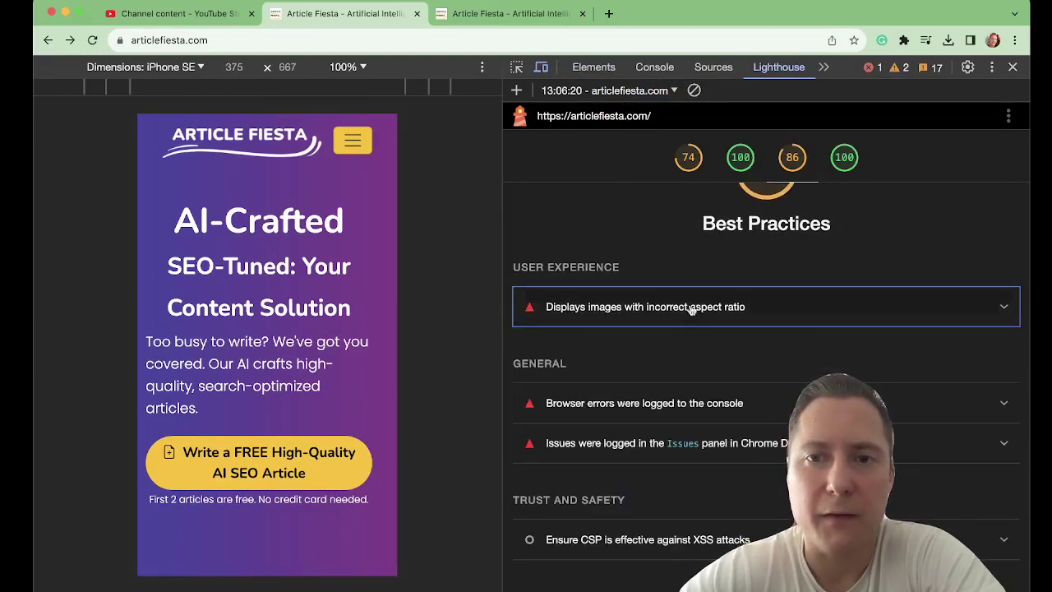
scroll(770, 304, down, 1)
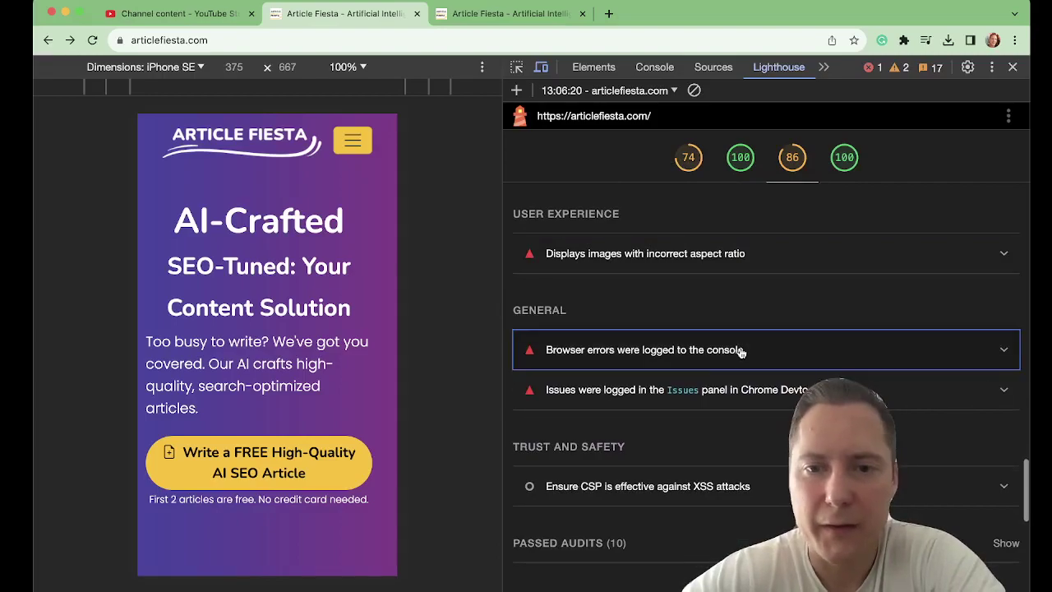
Step: Expand the browser console errors audit, select its attestation check error, then collapse it
click(774, 352)
scroll(658, 434, down, 1)
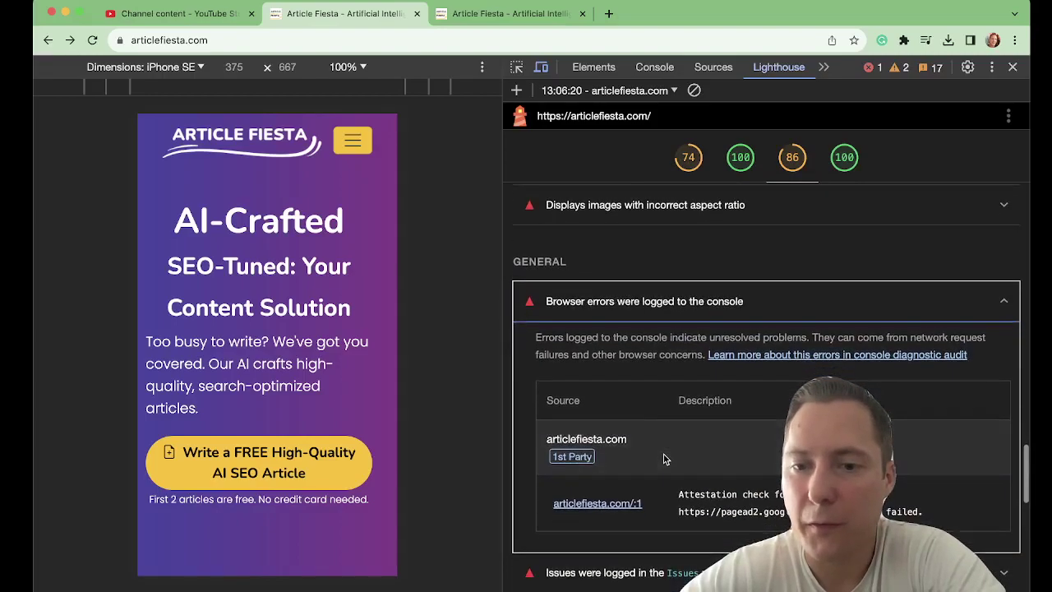
drag(854, 511, 745, 493)
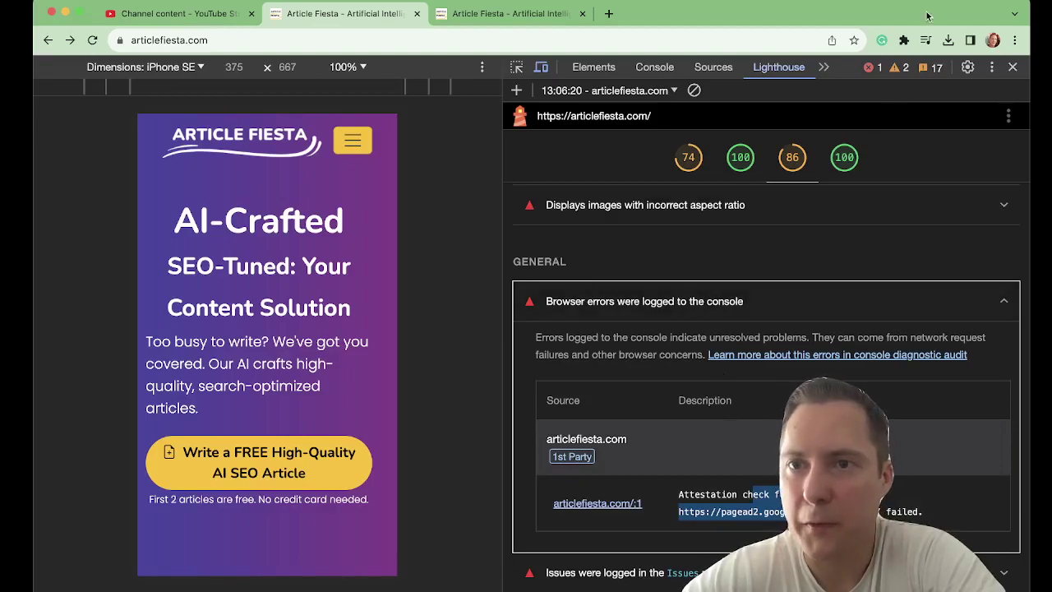
click(742, 289)
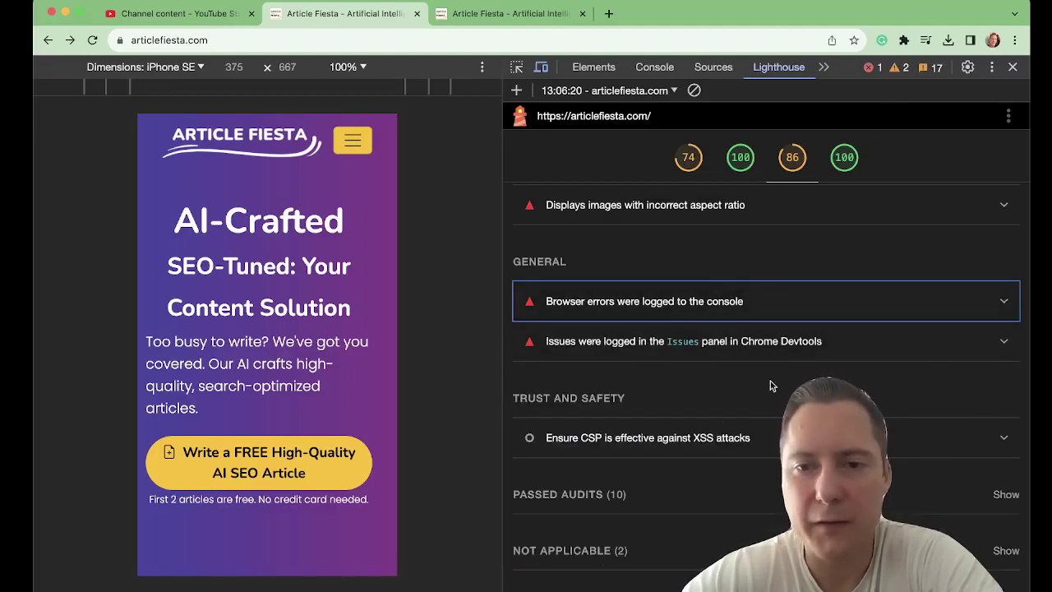
Step: Expand the issues logged audit and scroll through the report to the performance metrics
click(744, 341)
scroll(752, 354, down, 4)
scroll(758, 353, down, 2)
scroll(780, 265, up, 3)
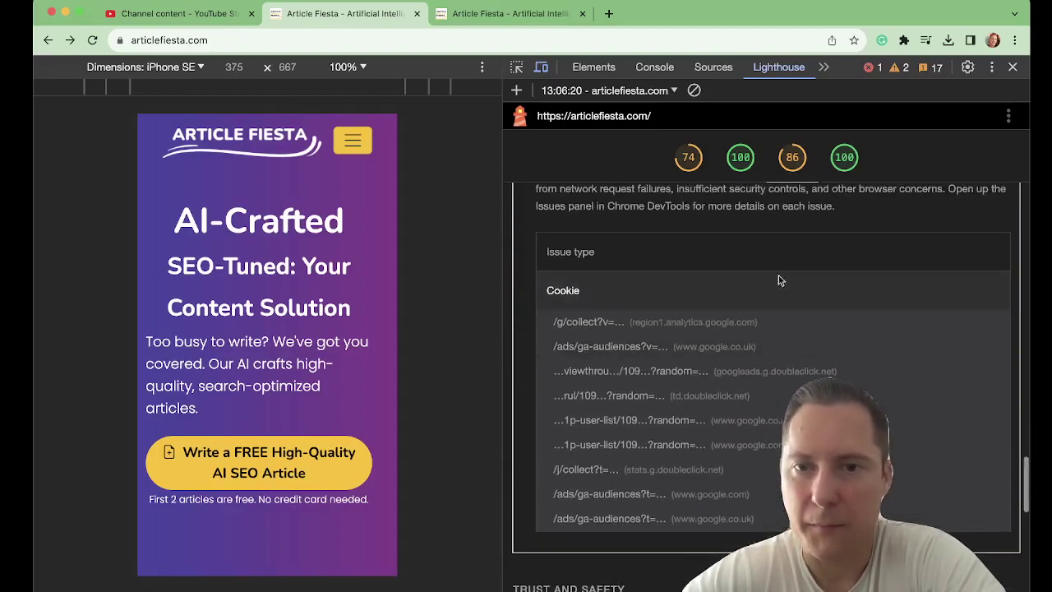
scroll(772, 242, up, 3)
scroll(828, 268, up, 10)
scroll(691, 298, up, 5)
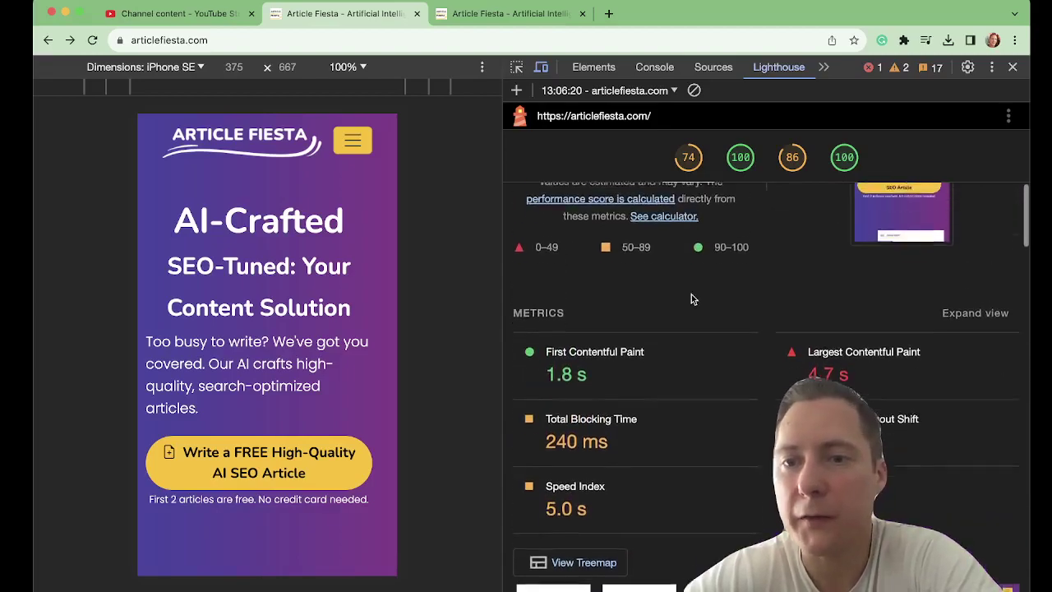
scroll(691, 298, up, 1)
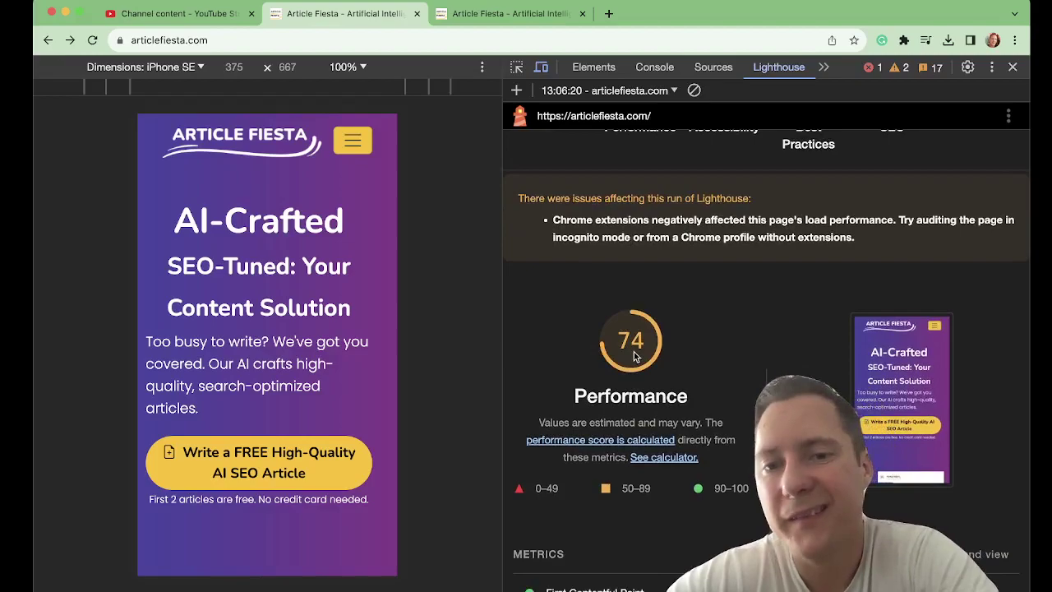
scroll(633, 355, up, 5)
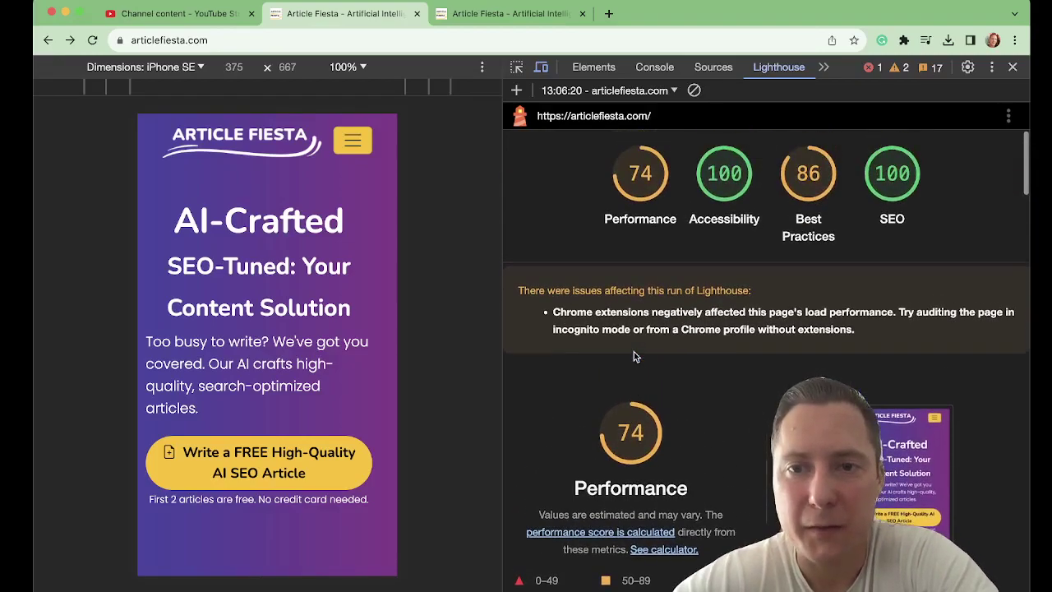
scroll(632, 355, down, 5)
scroll(632, 355, down, 6)
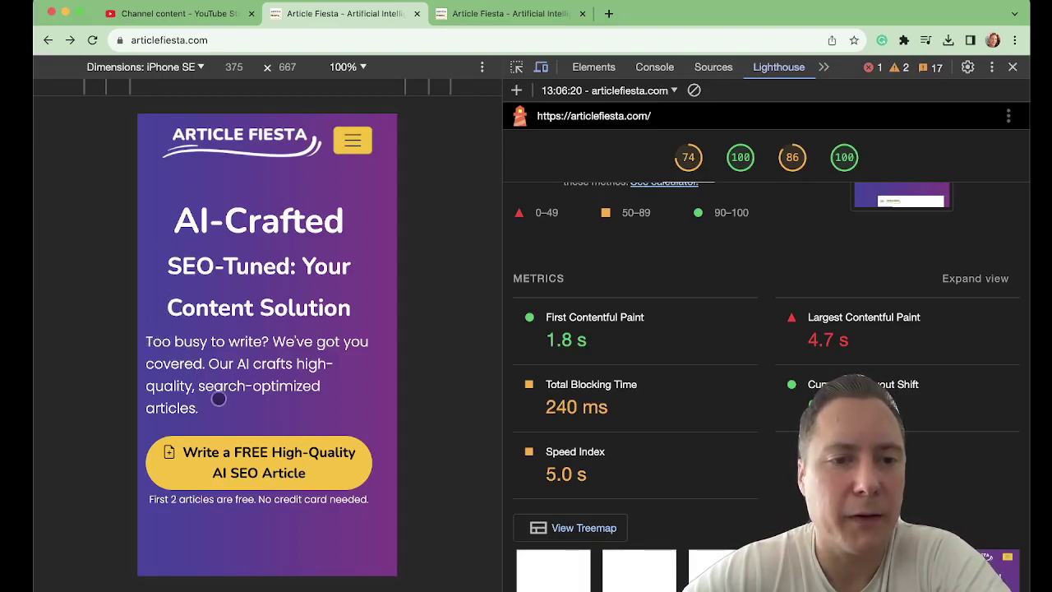
Step: Turn off device emulation and inspect the 'Too busy to write?' hero paragraph in Elements
click(540, 67)
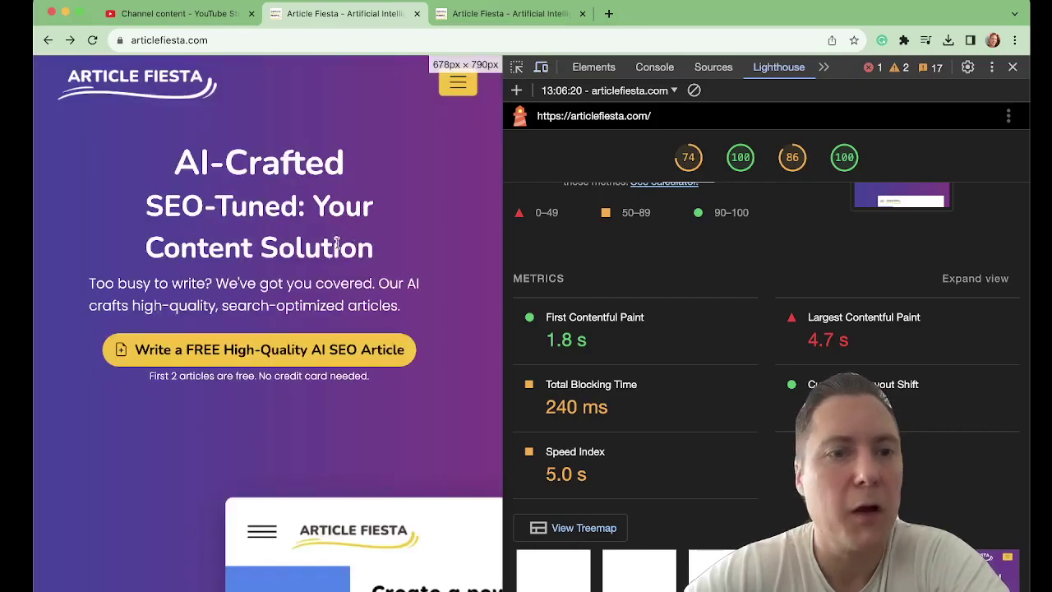
drag(87, 284, 433, 315)
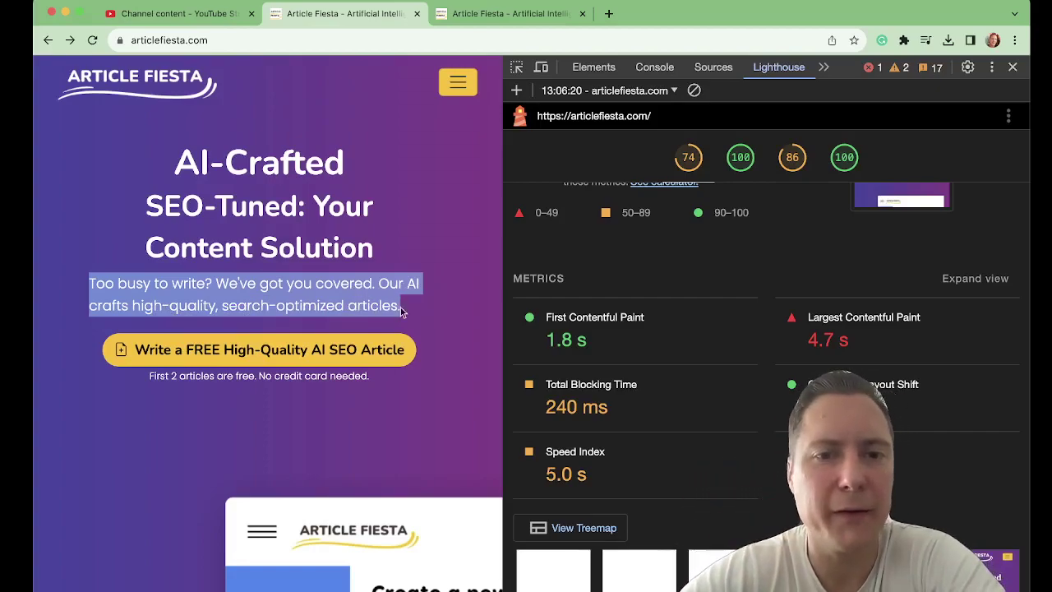
drag(404, 309, 96, 286)
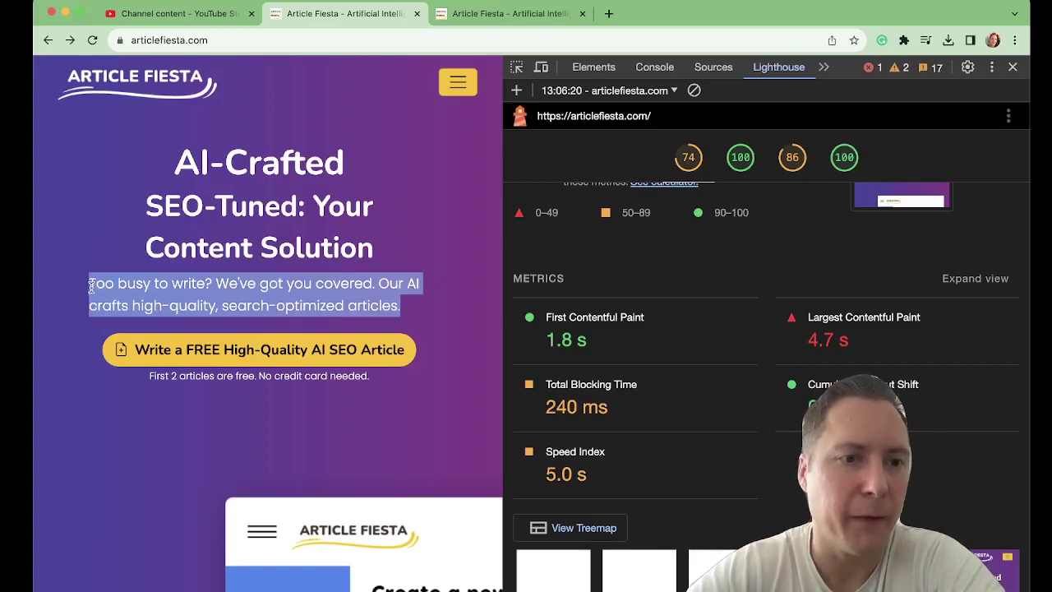
click(92, 286)
right_click(99, 287)
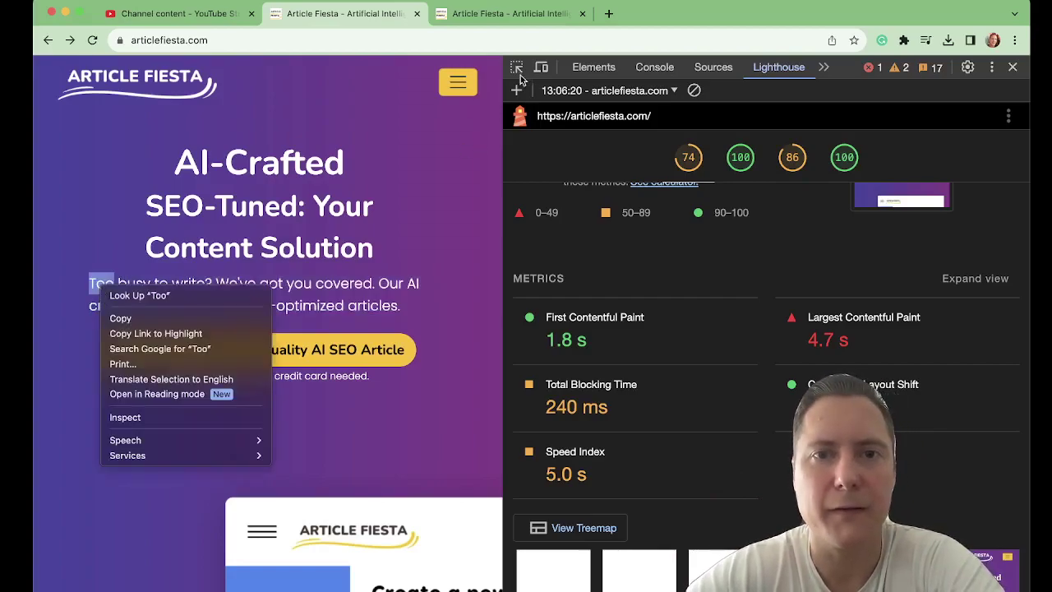
click(343, 300)
click(518, 71)
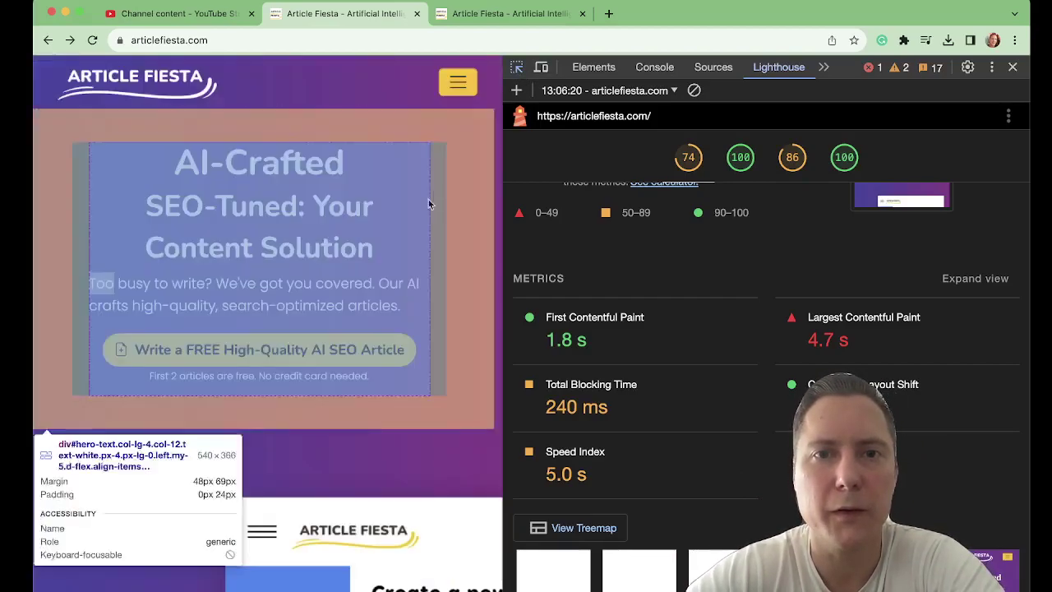
click(345, 285)
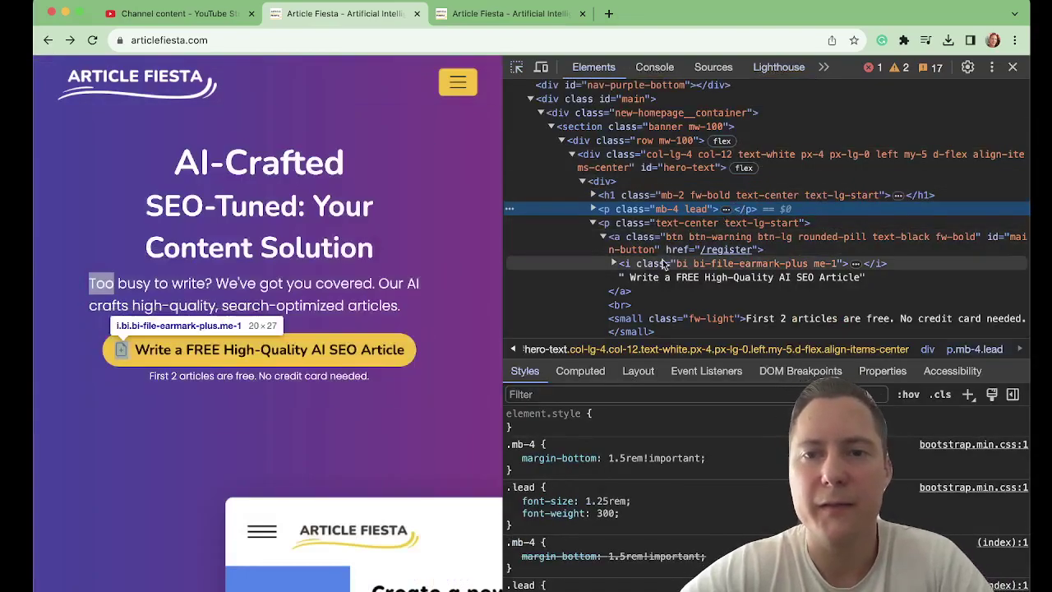
click(720, 209)
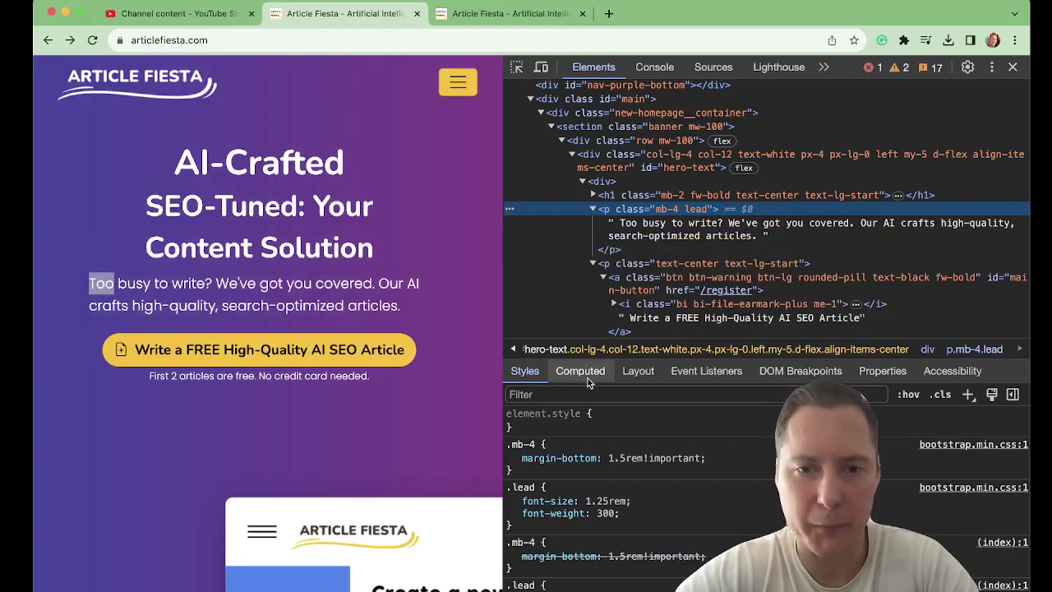
Step: Add an inline height of 500px to the paragraph, then change it to 300px
click(530, 427)
text(height: ;)
key(Tab)
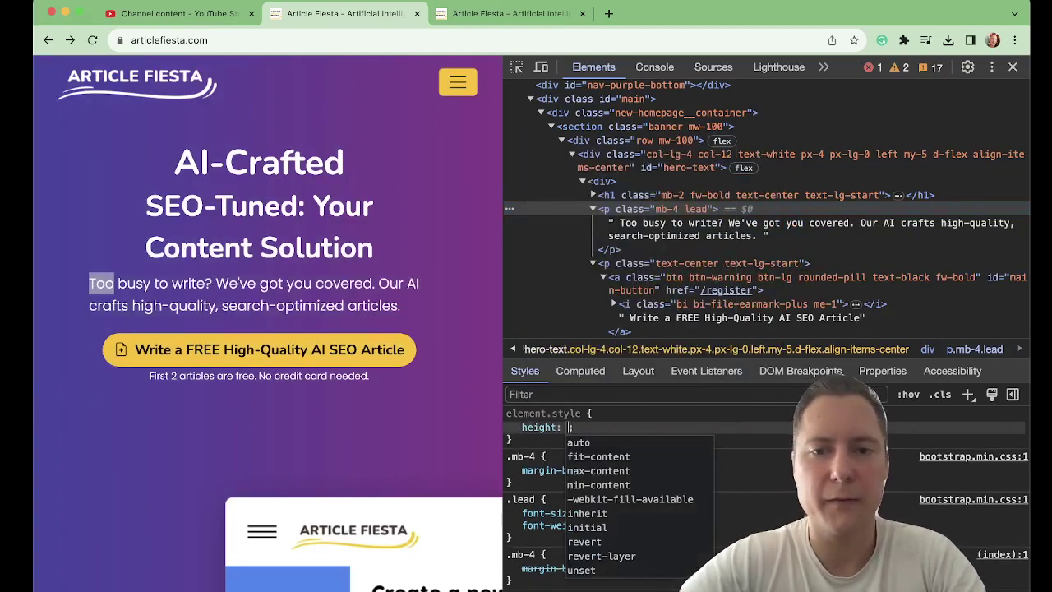
text(500px)
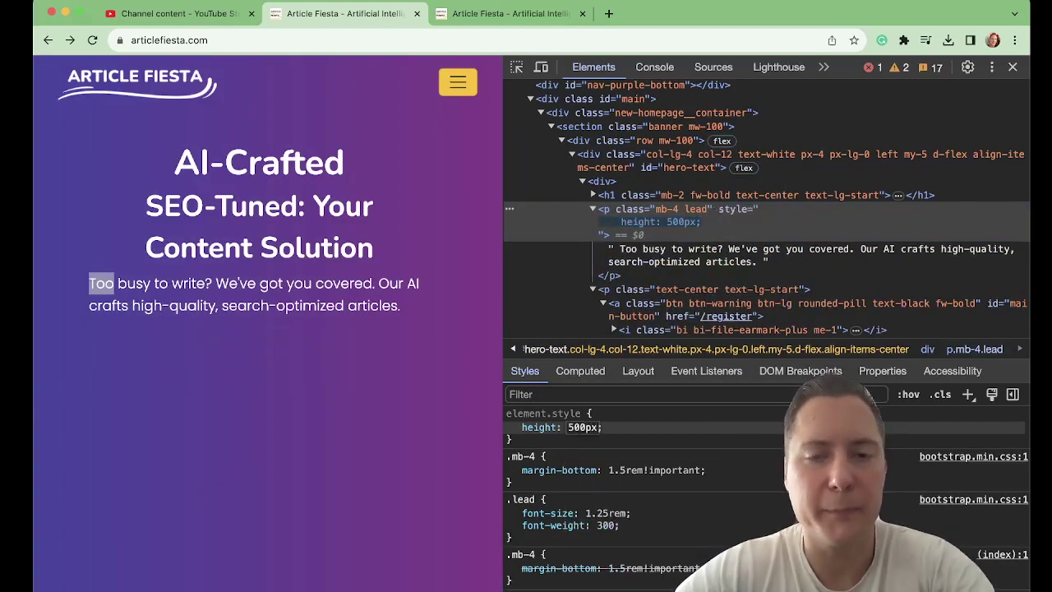
scroll(348, 399, down, 3)
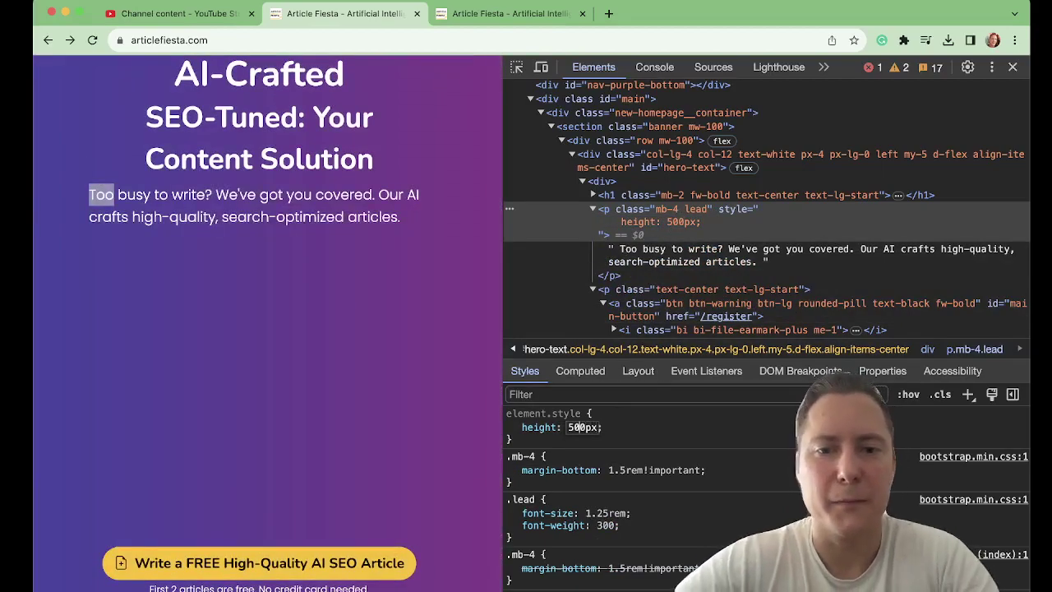
key(BackSpace)
text(3)
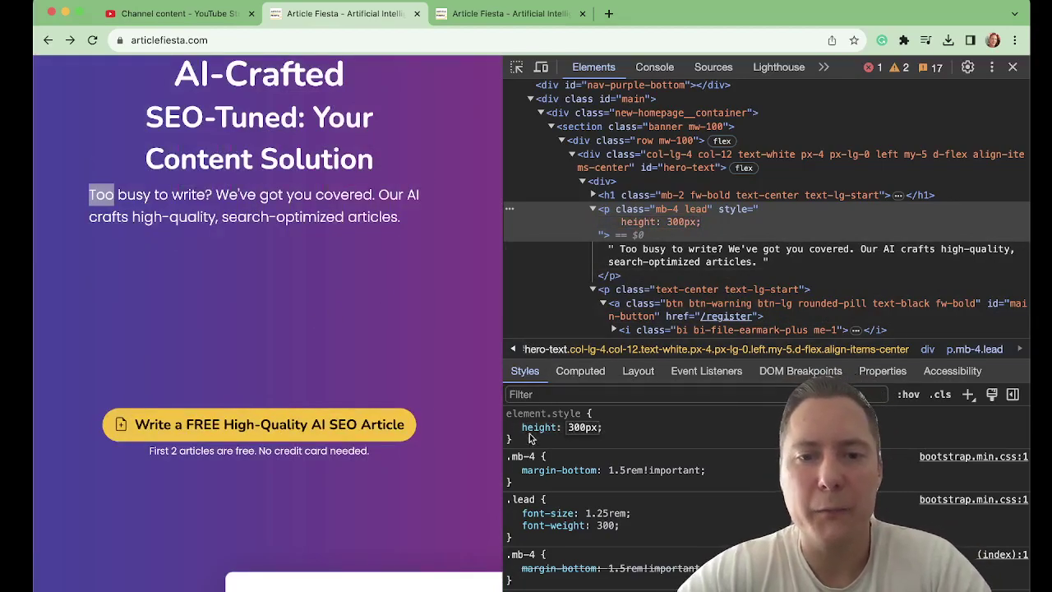
click(519, 436)
Step: Toggle the 300px height off and back on, then select the paragraph to show its extent
click(511, 427)
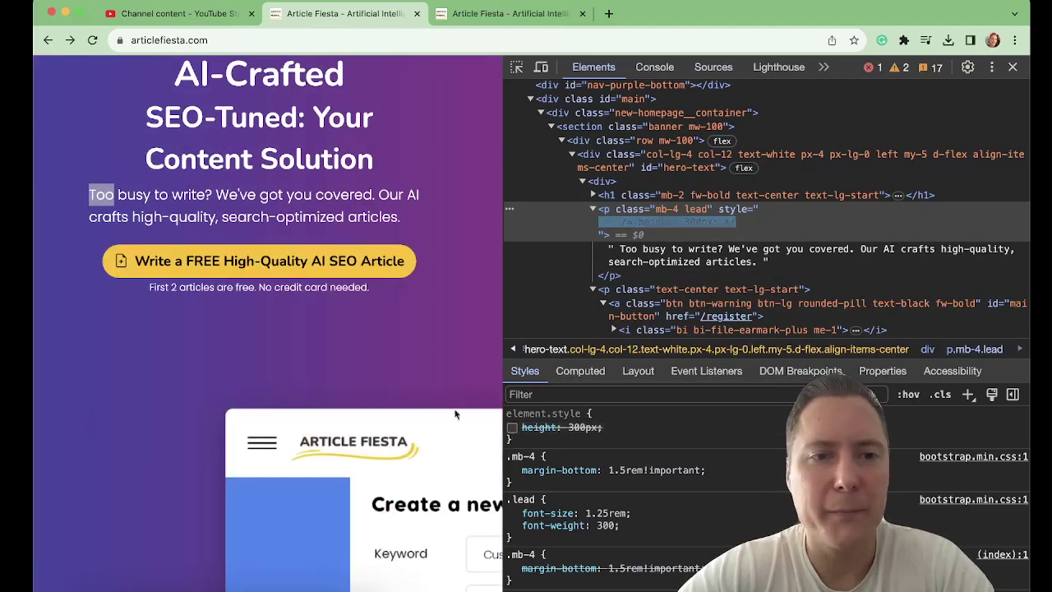
click(511, 428)
triple_click(299, 264)
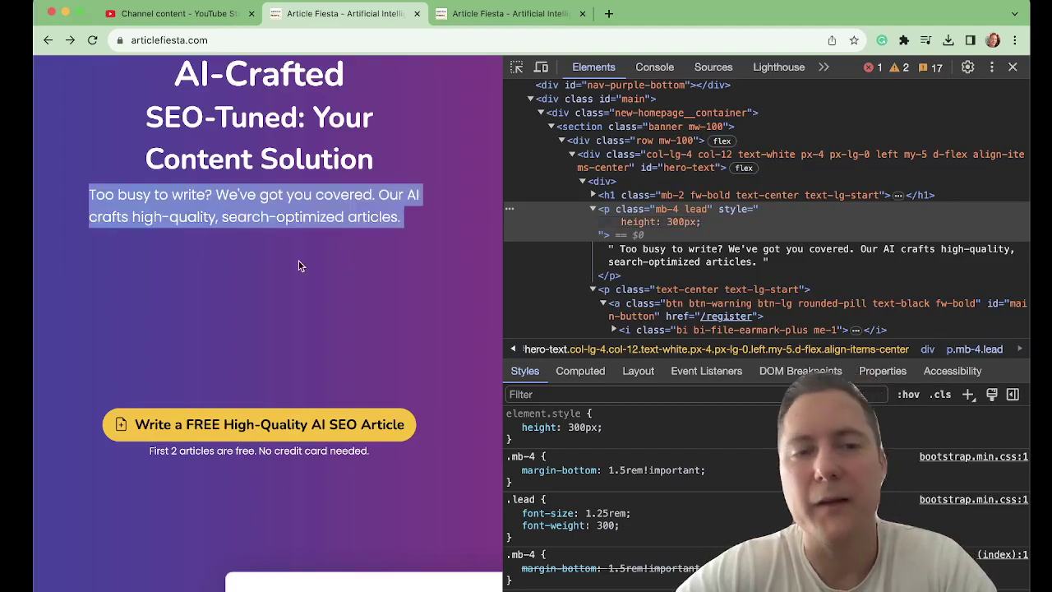
click(278, 285)
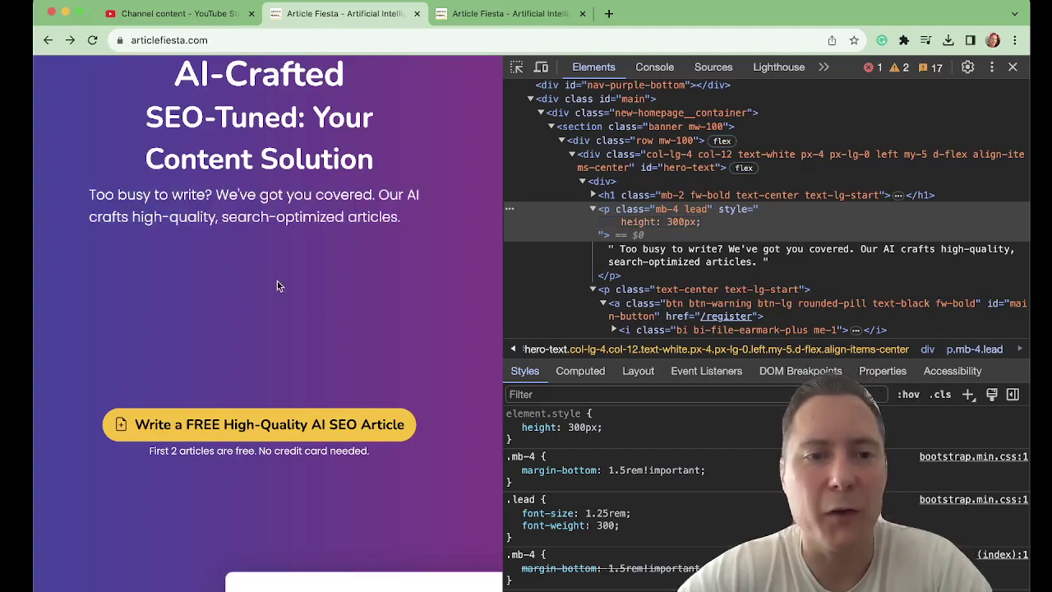
scroll(278, 285, up, 2)
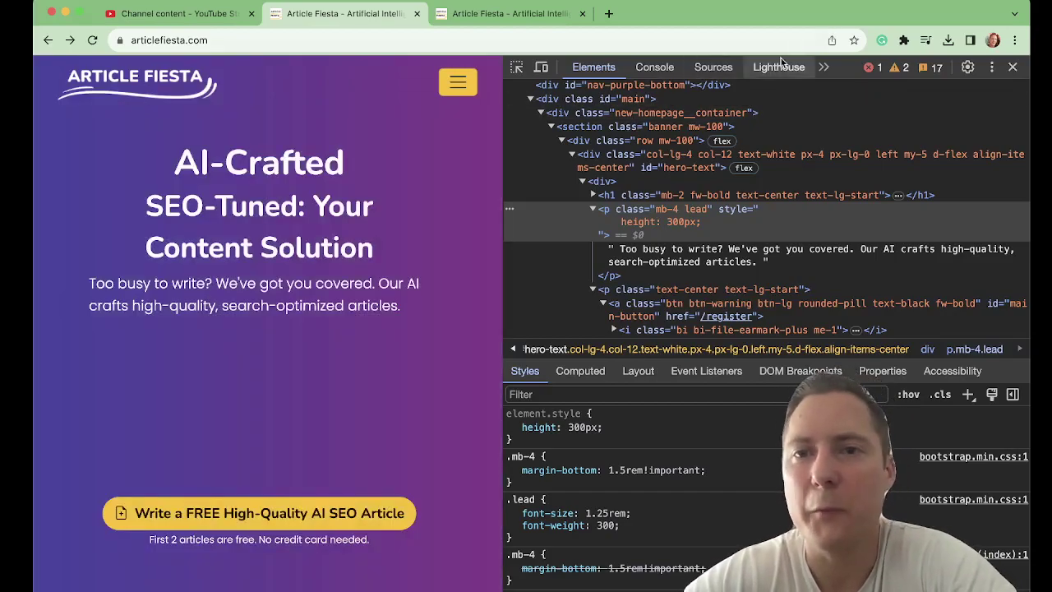
Step: Highlight the 240 ms Total Blocking Time value in the homepage report's Metrics section
click(769, 71)
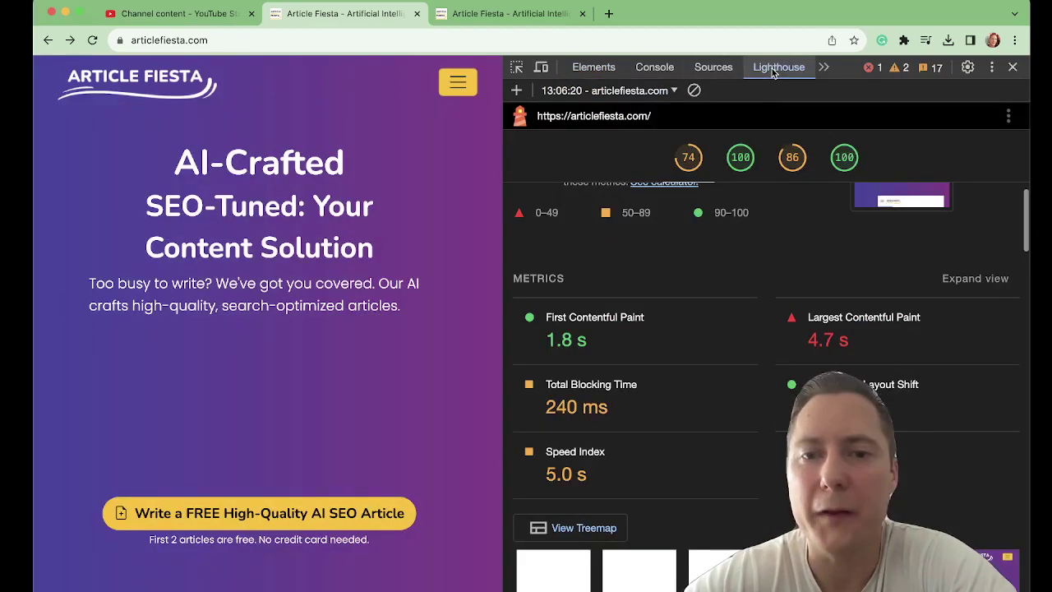
scroll(657, 342, up, 1)
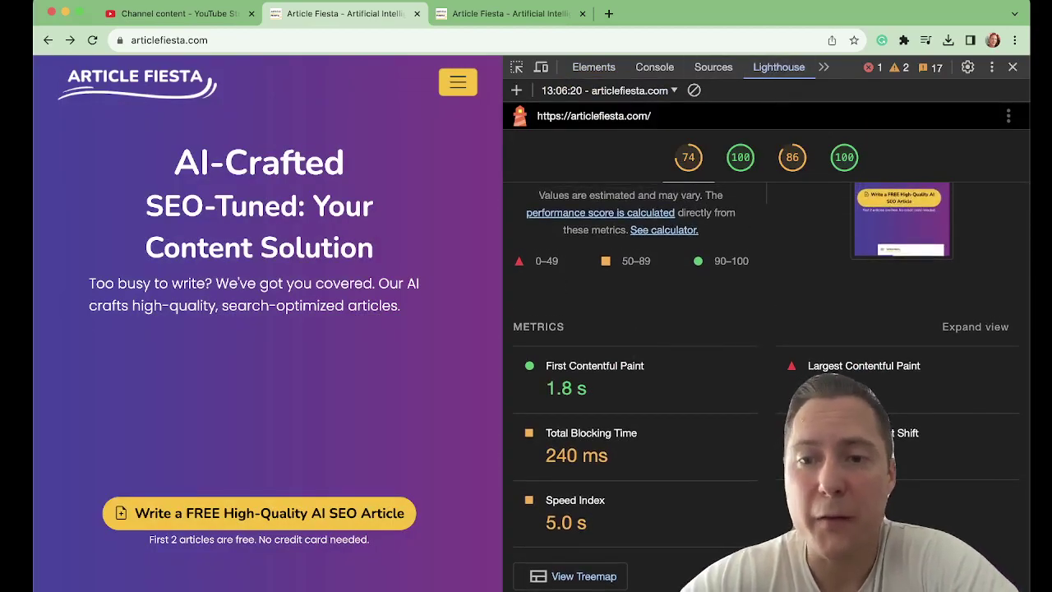
scroll(658, 342, down, 1)
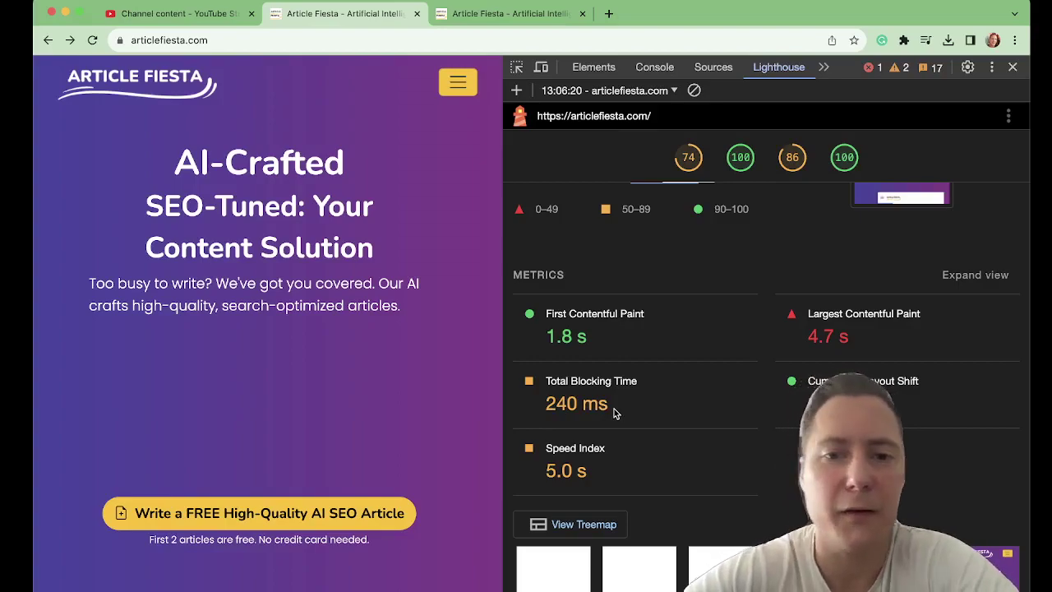
drag(544, 406, 612, 410)
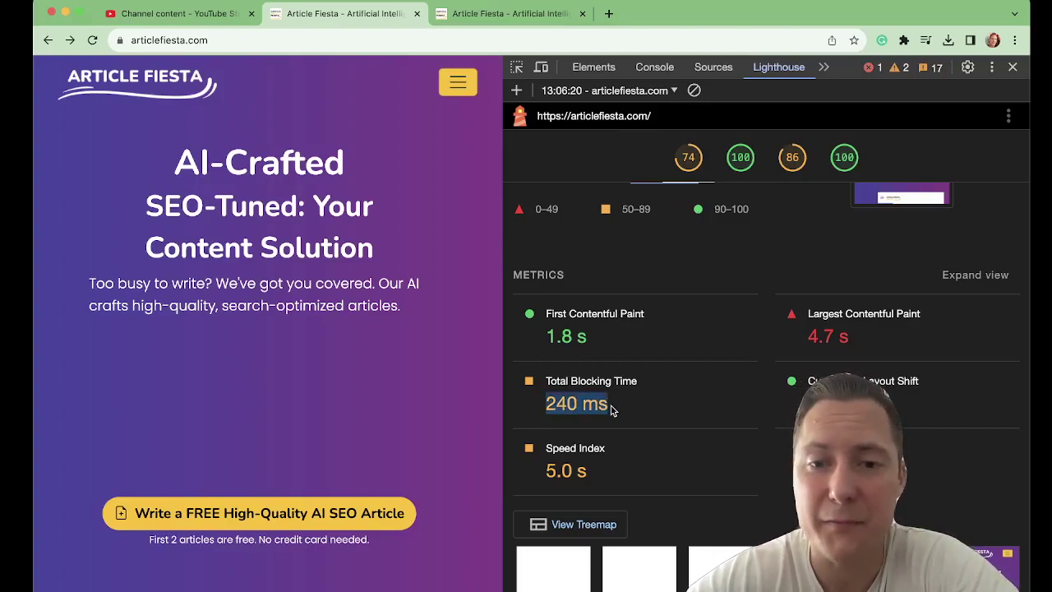
click(612, 410)
triple_click(574, 409)
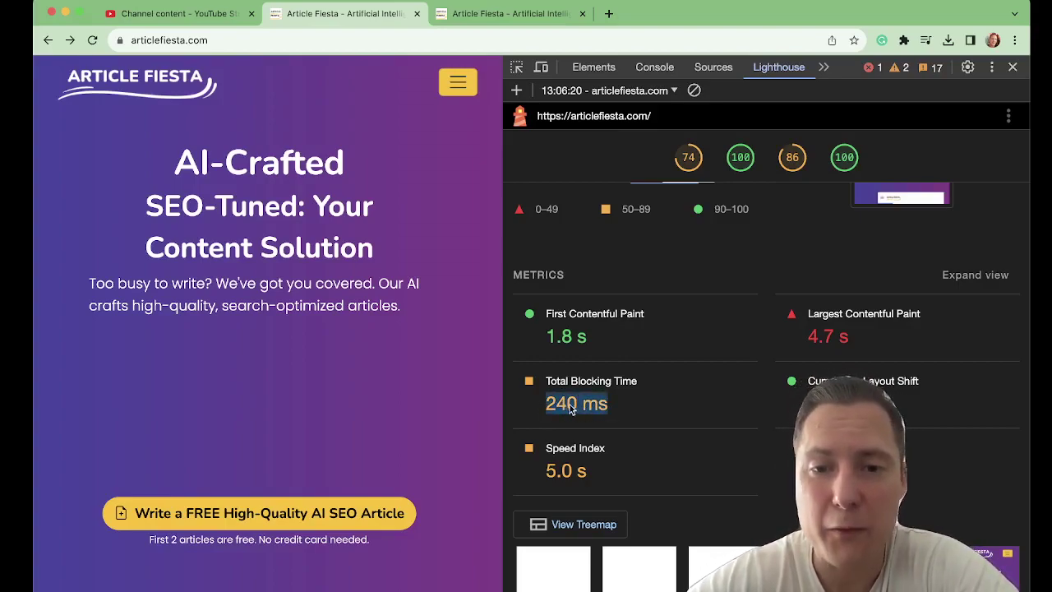
scroll(581, 408, down, 1)
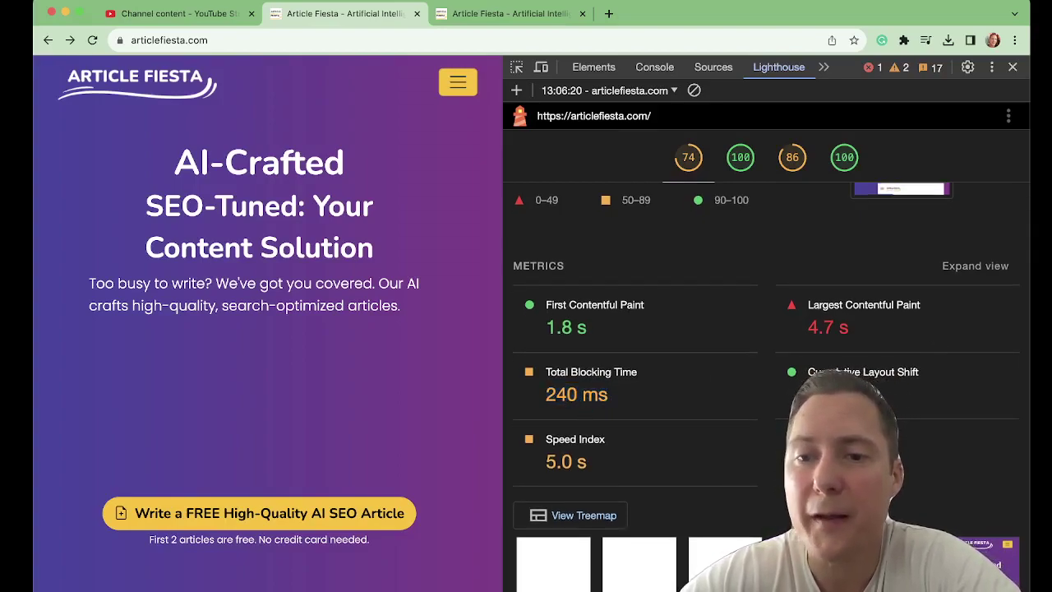
triple_click(551, 406)
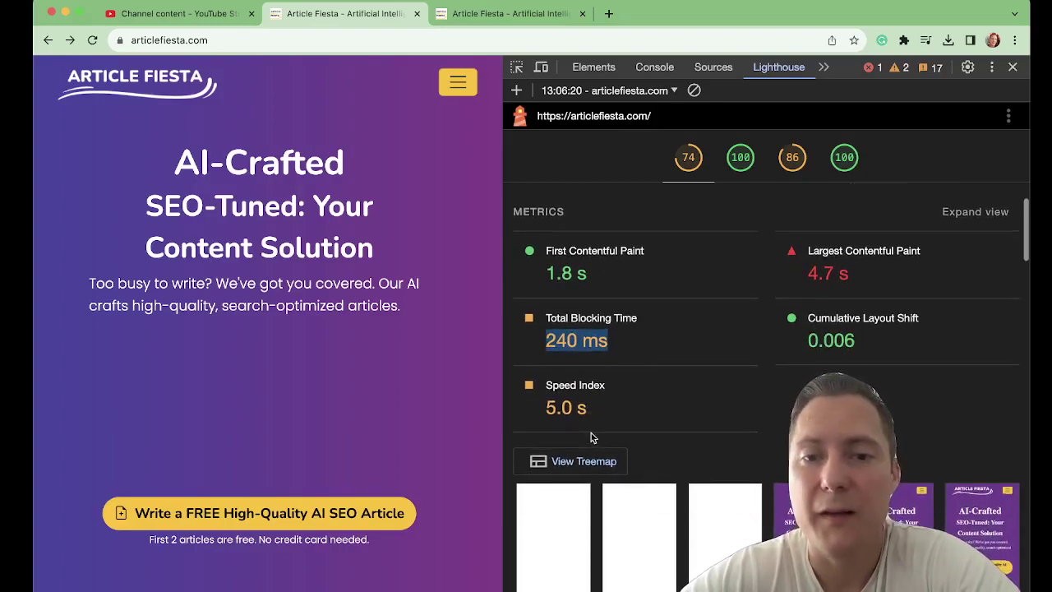
Step: Expand the Reduce unused JavaScript opportunity, review its Tag Manager entry, then collapse it
scroll(590, 432, down, 5)
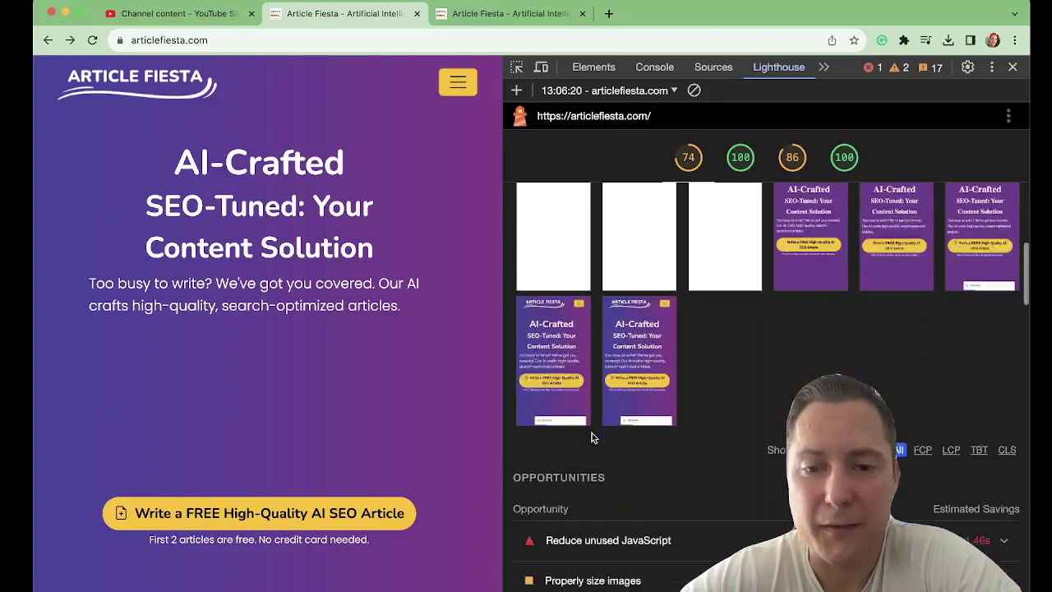
scroll(591, 437, down, 3)
scroll(662, 287, up, 5)
scroll(662, 312, down, 2)
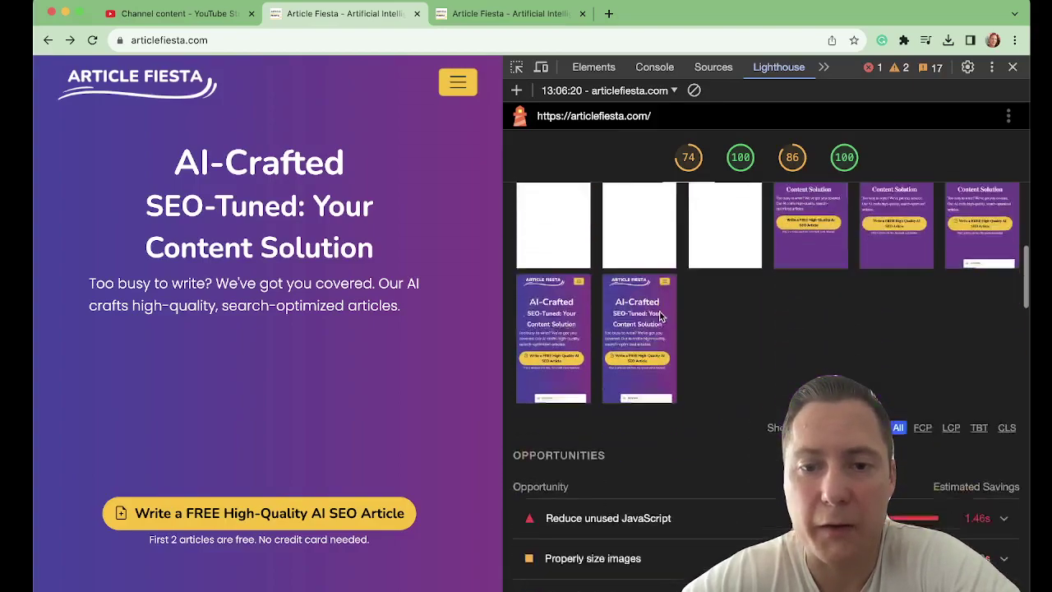
scroll(660, 316, down, 3)
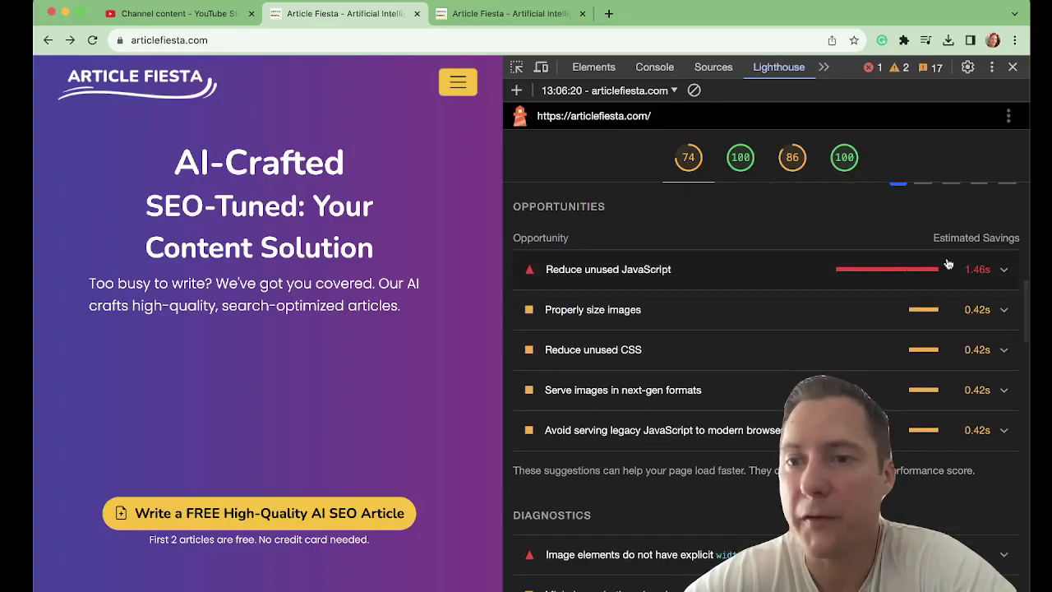
click(693, 271)
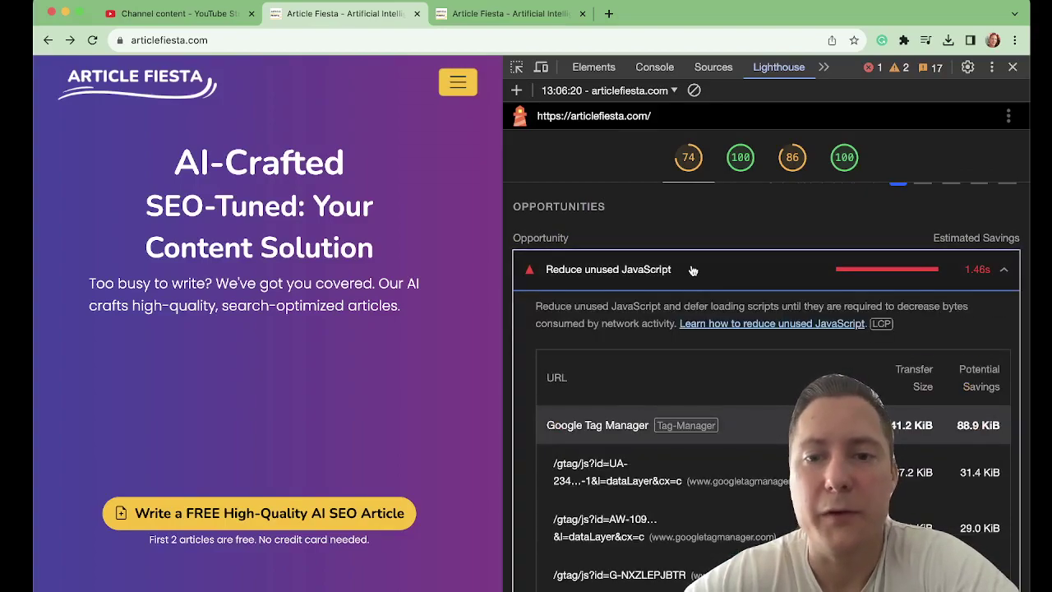
scroll(692, 283, down, 2)
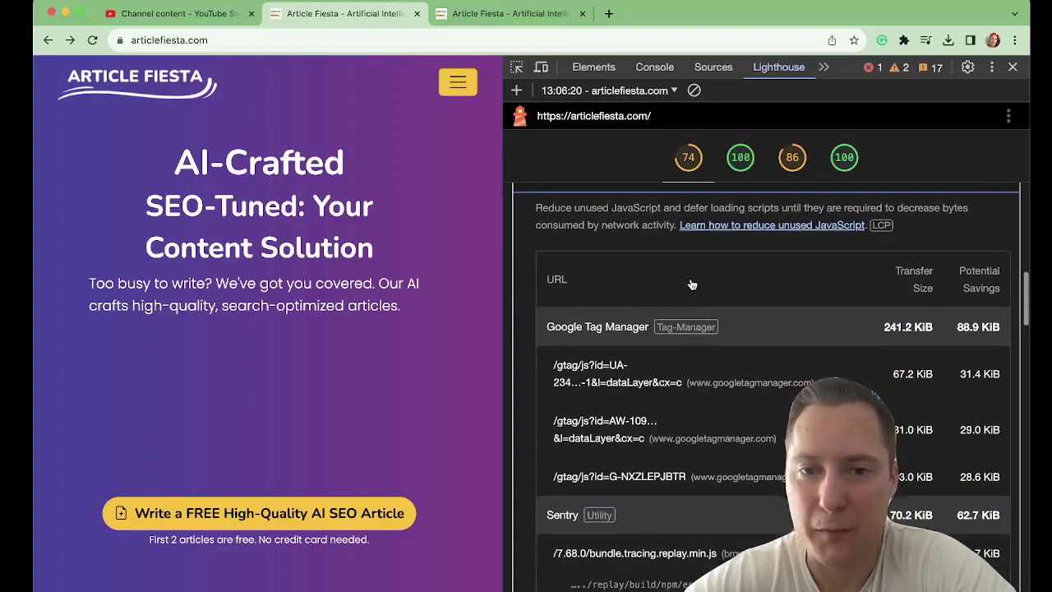
drag(562, 327, 797, 341)
click(797, 338)
scroll(797, 338, up, 3)
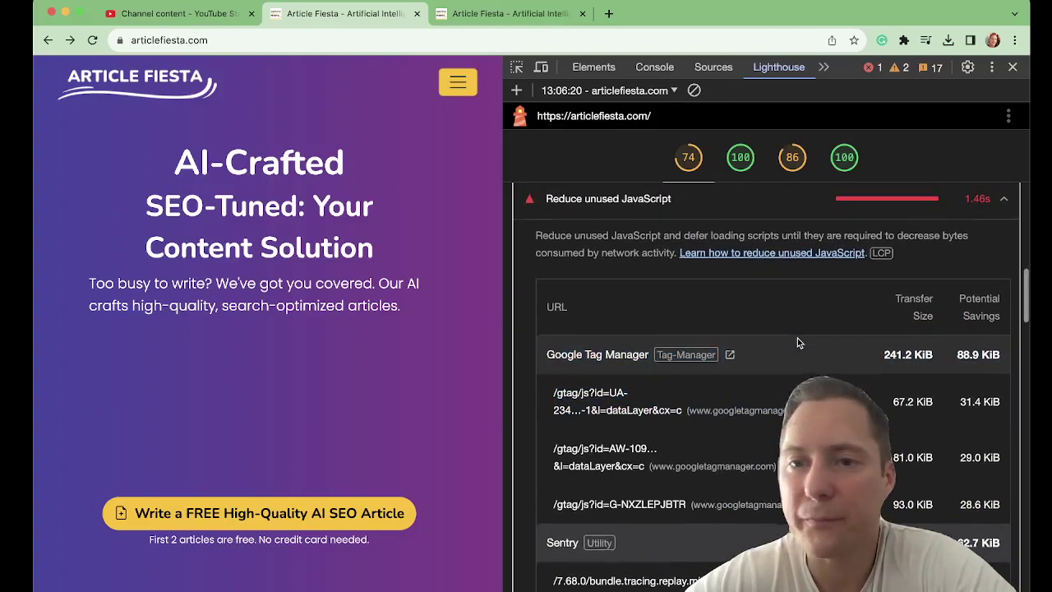
click(826, 316)
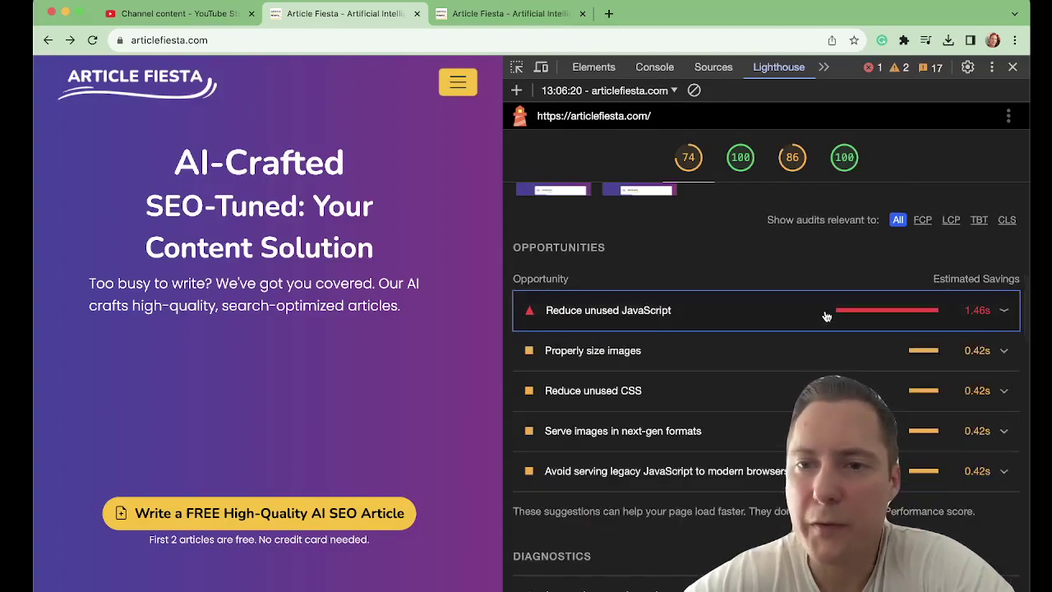
Step: Review and collapse the Properly size images and Reduce unused CSS opportunities
click(804, 355)
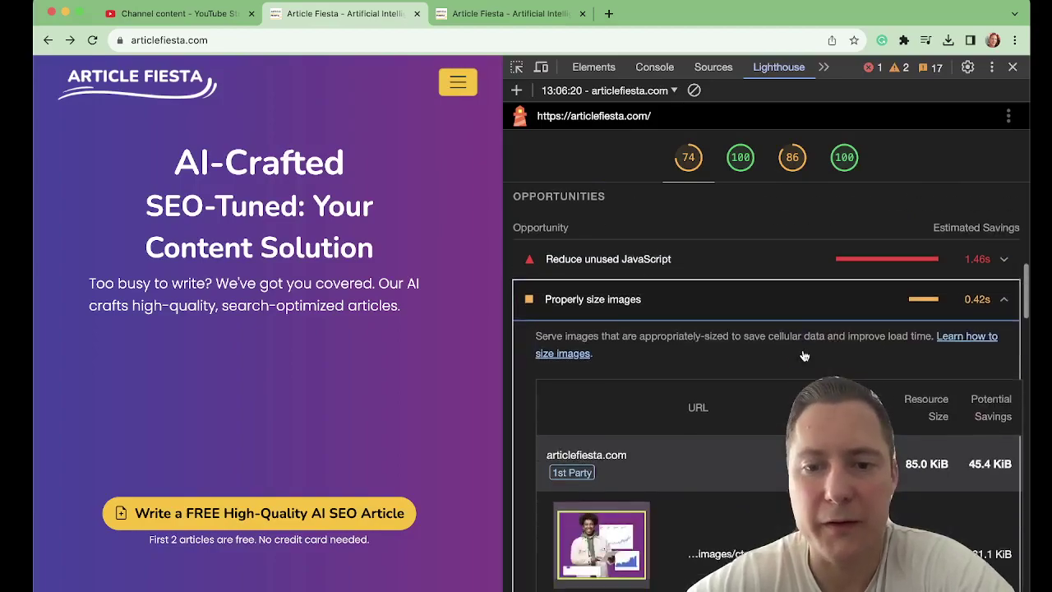
scroll(803, 350, down, 3)
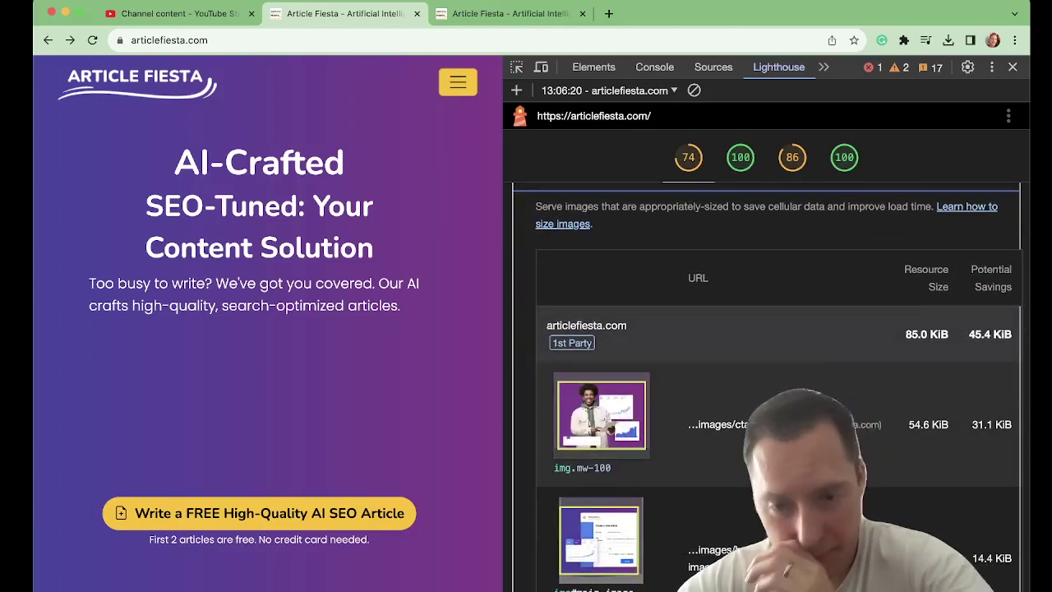
scroll(762, 482, down, 2)
scroll(752, 411, down, 1)
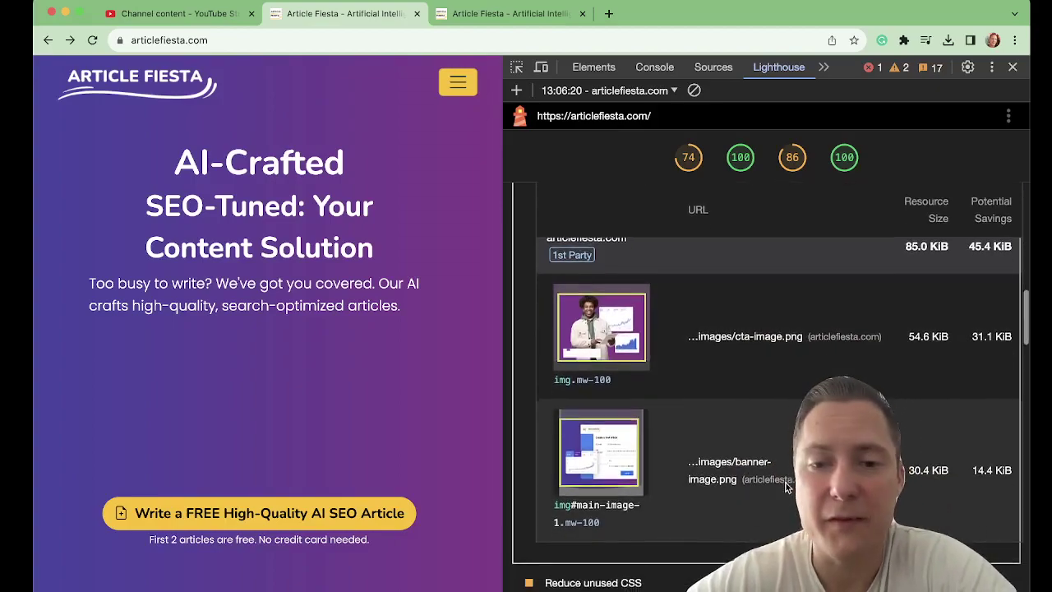
scroll(743, 345, up, 2)
scroll(735, 279, up, 3)
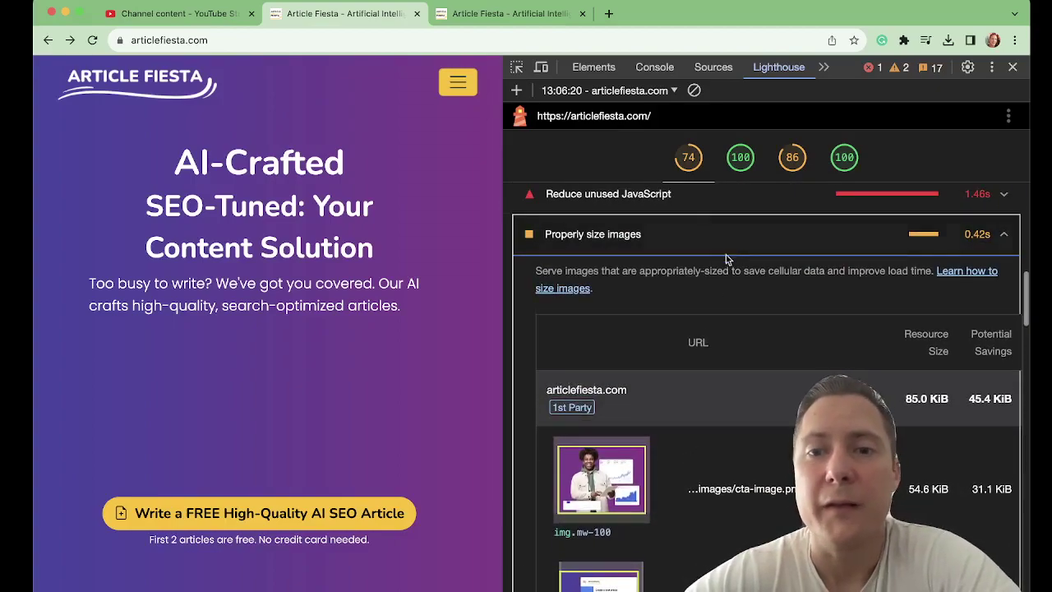
click(711, 249)
click(693, 277)
click(694, 278)
Step: View performance-search-result.png from the next-gen formats audit, then close it and collapse the audit
click(678, 319)
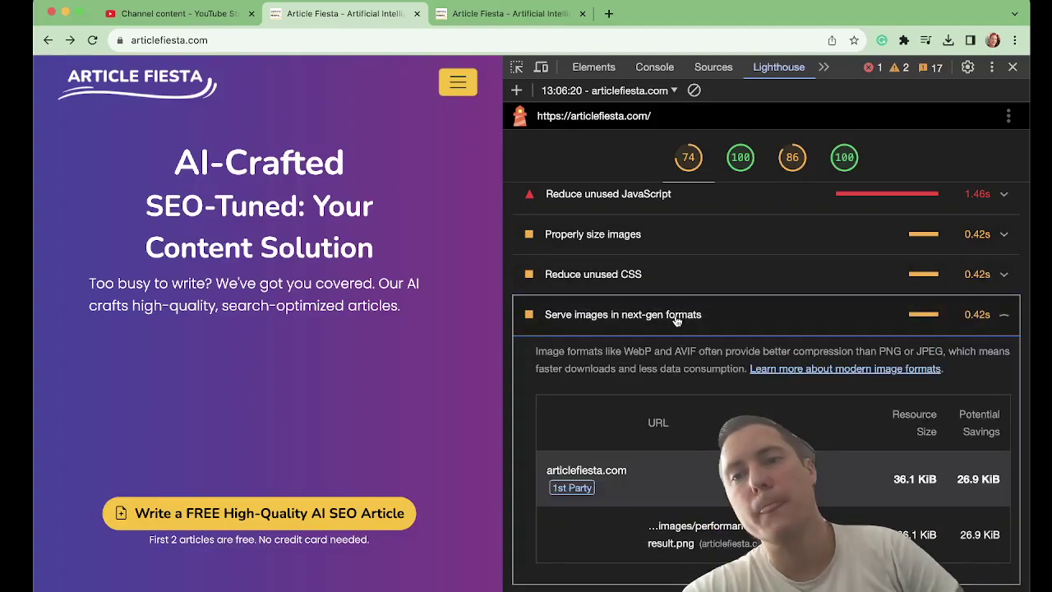
scroll(676, 320, down, 1)
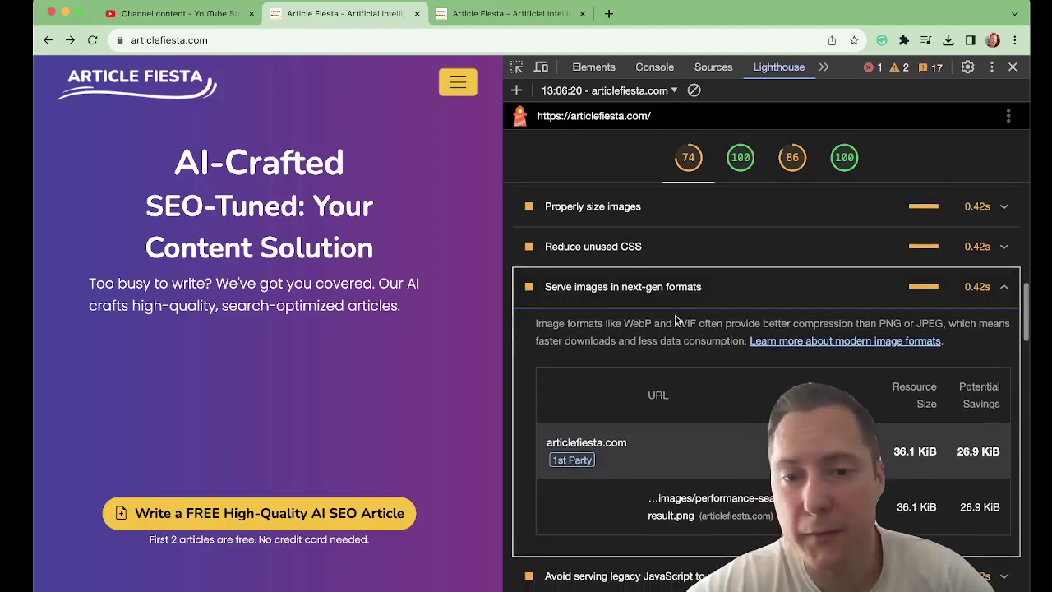
click(712, 499)
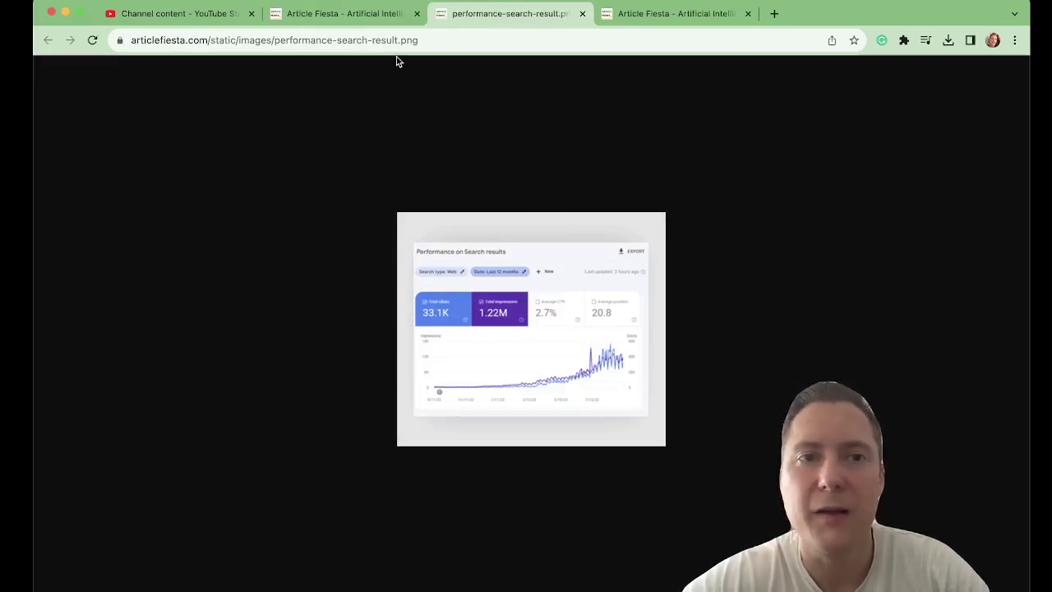
key(super+w)
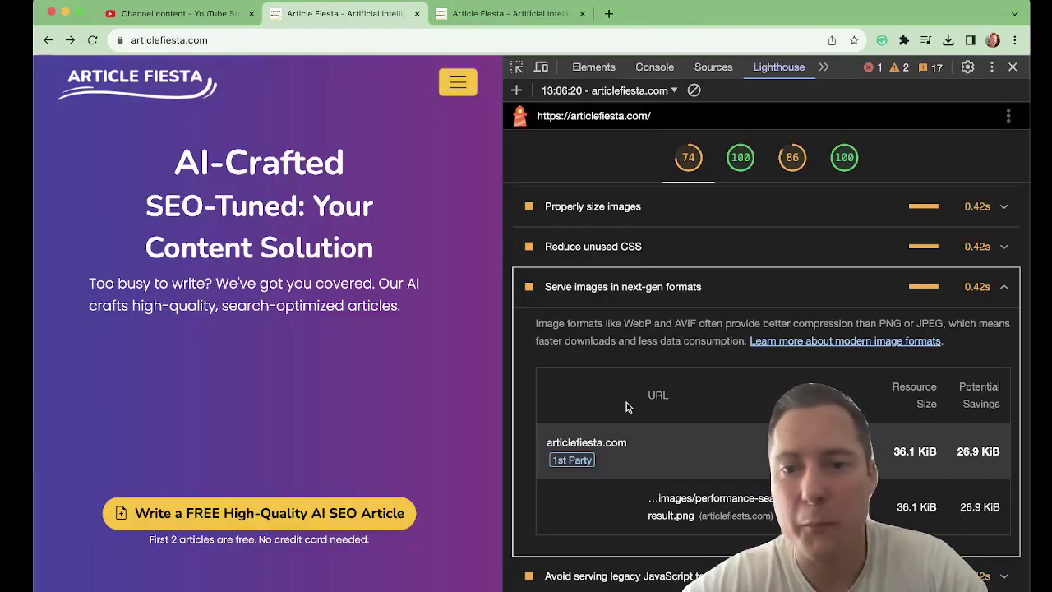
click(698, 296)
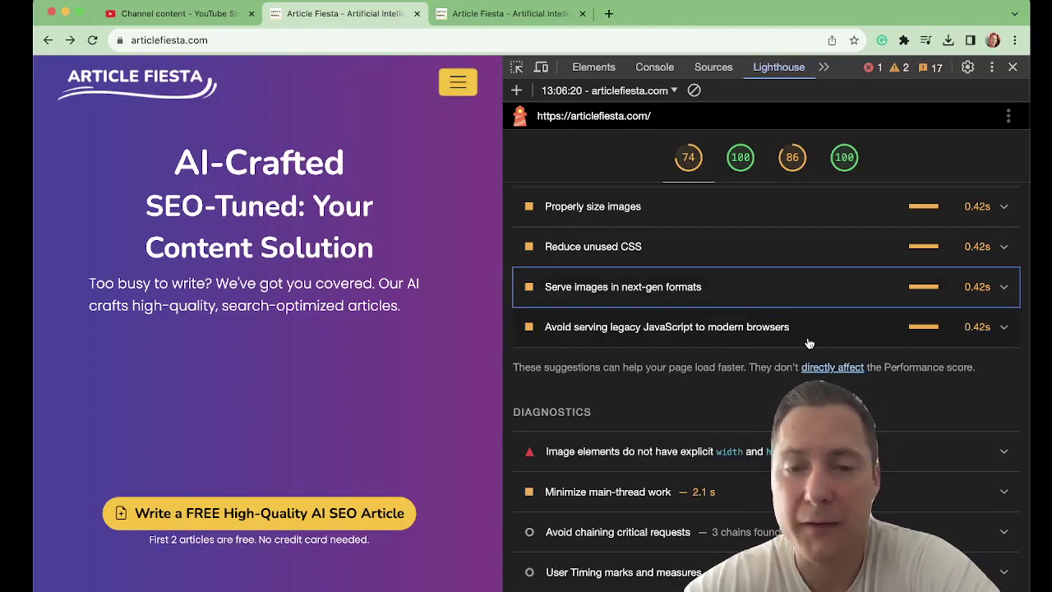
Step: Expand and collapse the legacy JavaScript opportunity details
click(691, 333)
scroll(690, 339, down, 3)
scroll(690, 339, up, 1)
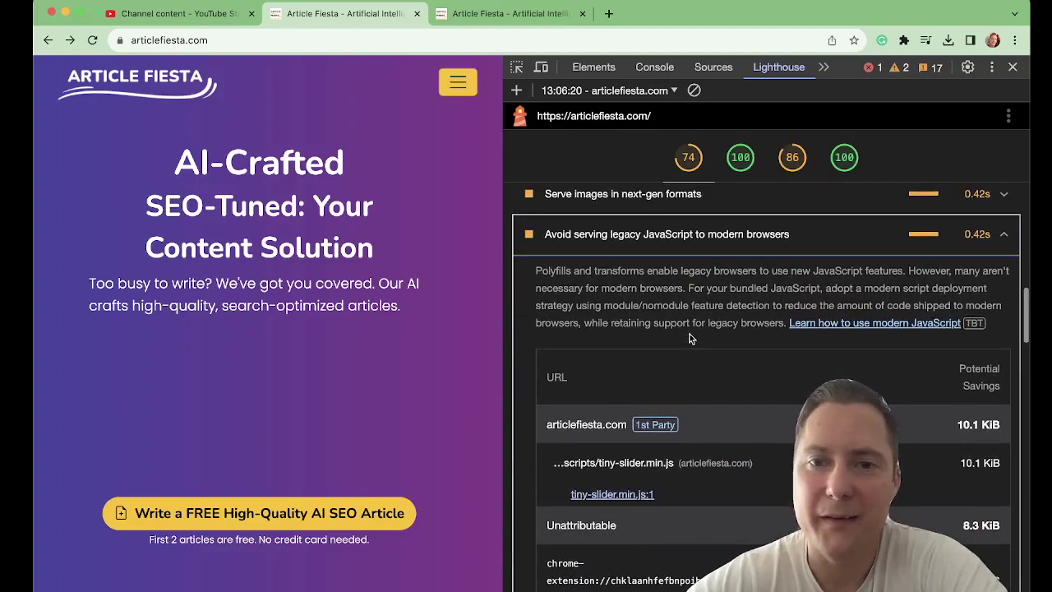
click(717, 236)
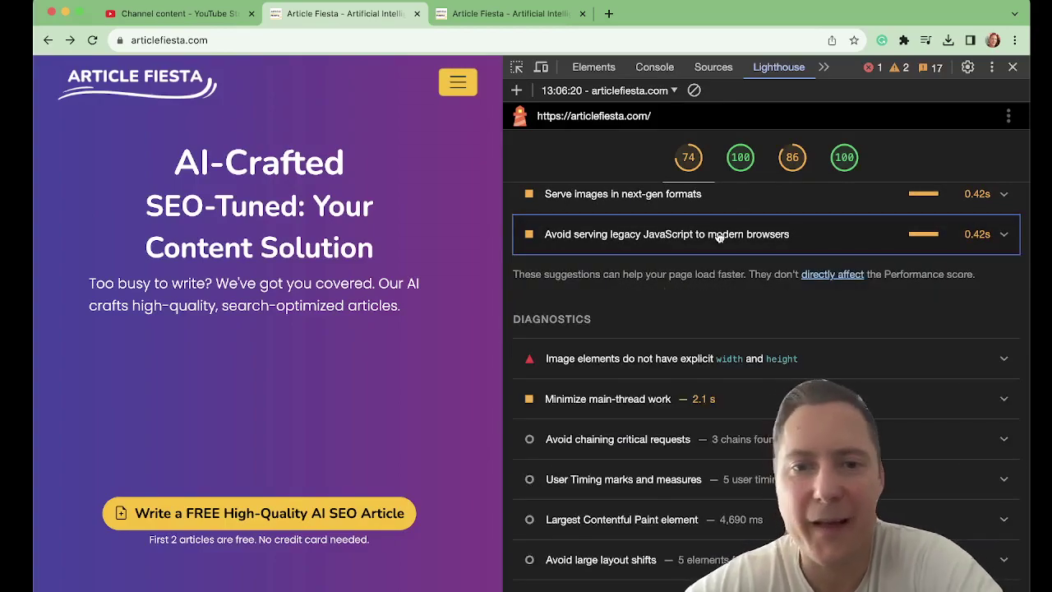
scroll(717, 247, up, 3)
scroll(719, 265, down, 2)
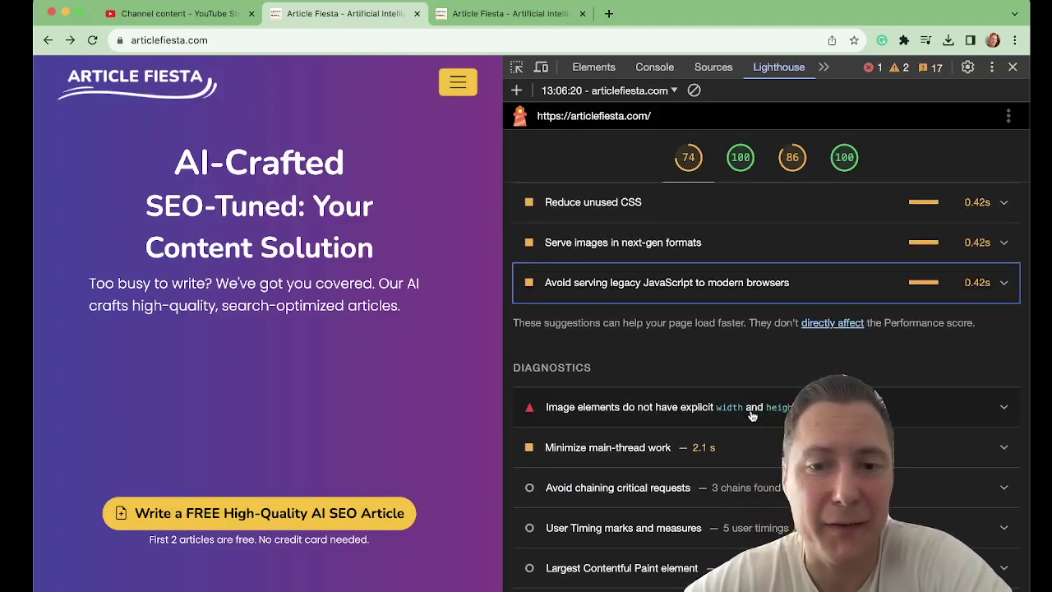
Step: Review the missing image width and height diagnostic, then collapse it and return toward Metrics
click(751, 415)
scroll(750, 416, down, 4)
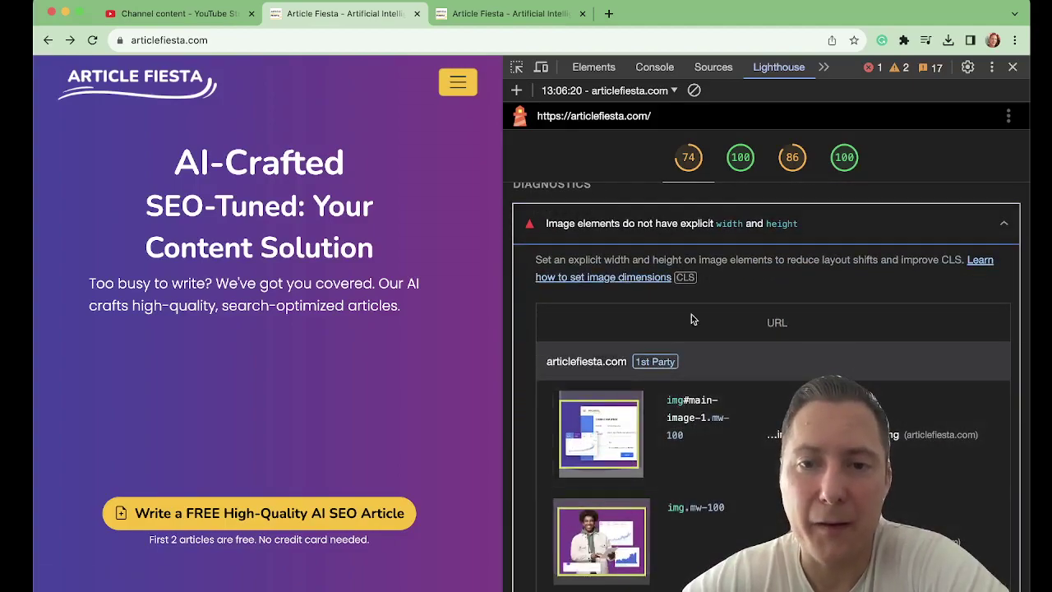
click(855, 238)
drag(855, 238, 731, 451)
click(735, 493)
scroll(736, 493, down, 3)
scroll(737, 493, up, 6)
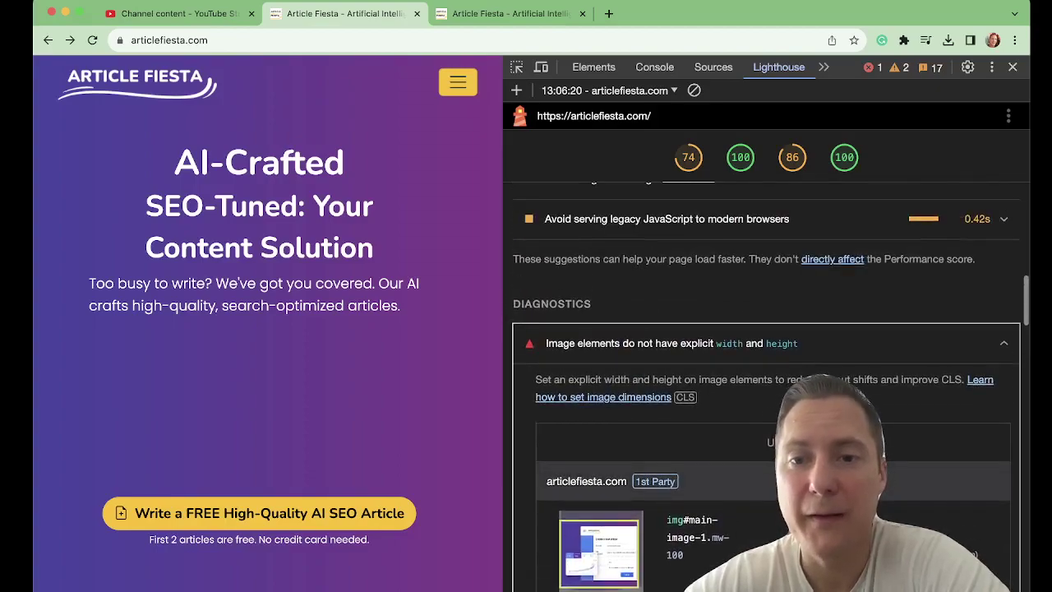
click(886, 347)
scroll(789, 392, down, 5)
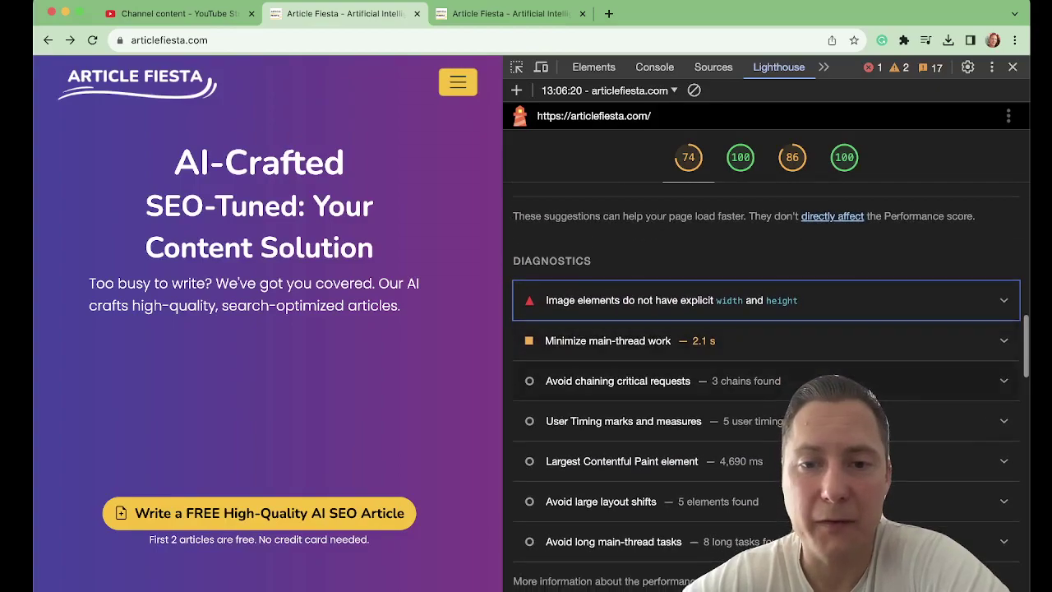
scroll(788, 393, up, 15)
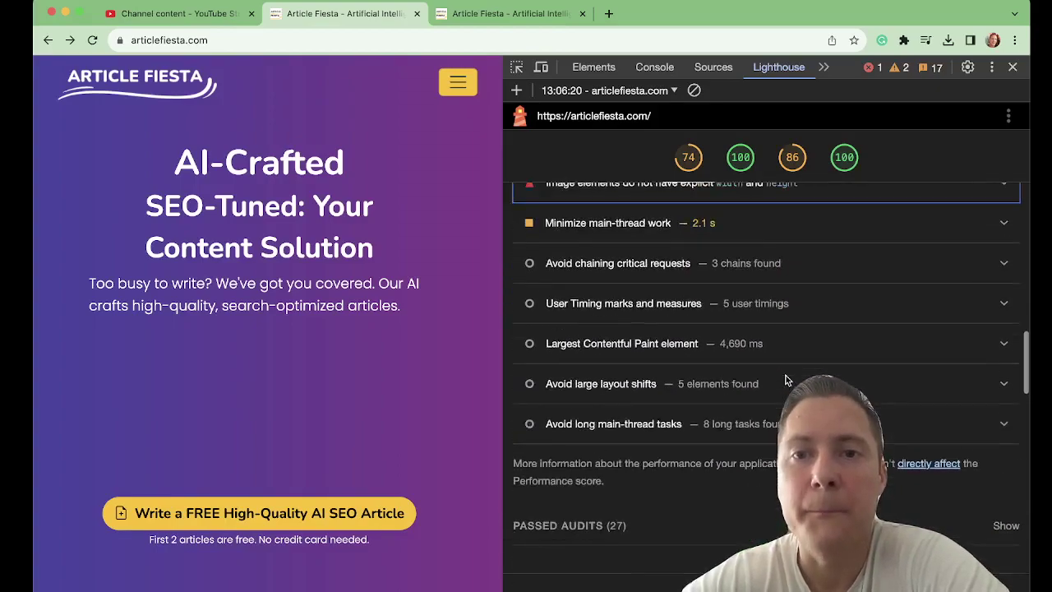
Step: Show the 27 passed audits and scroll through the list
scroll(786, 377, up, 5)
scroll(739, 328, down, 4)
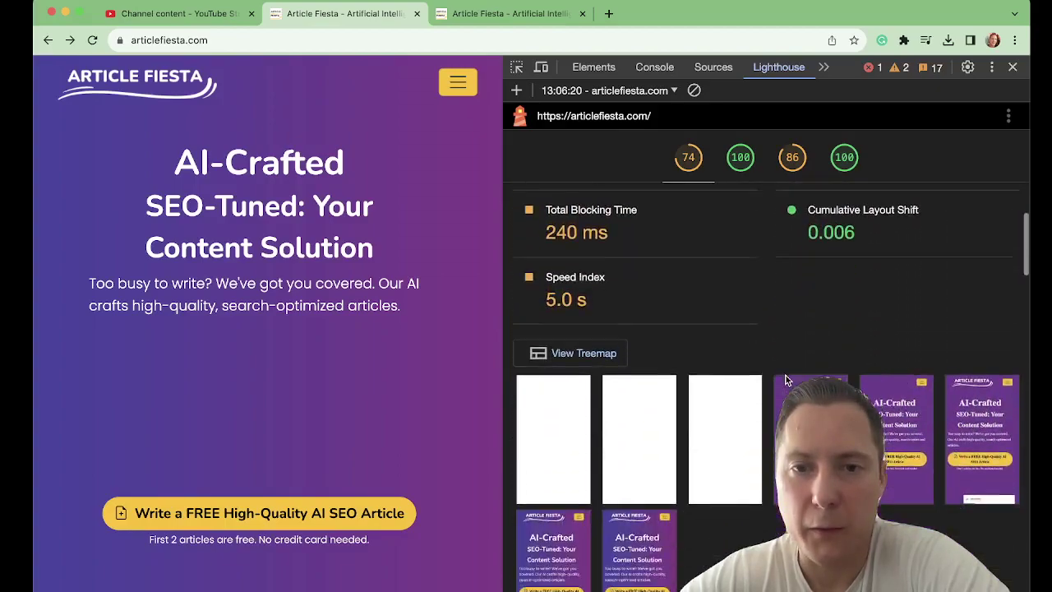
scroll(604, 228, down, 20)
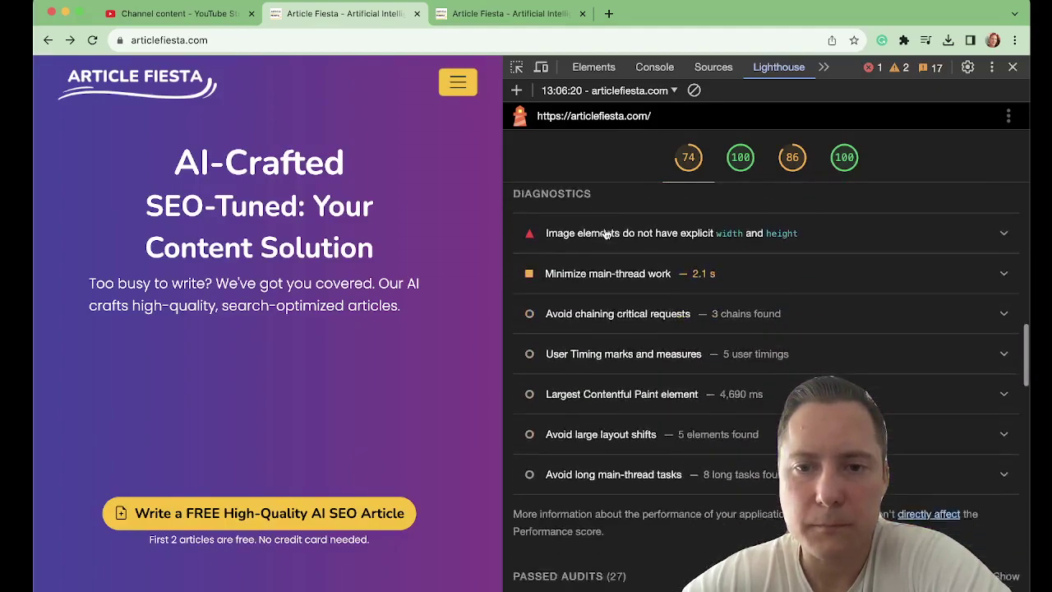
scroll(605, 229, up, 5)
click(640, 336)
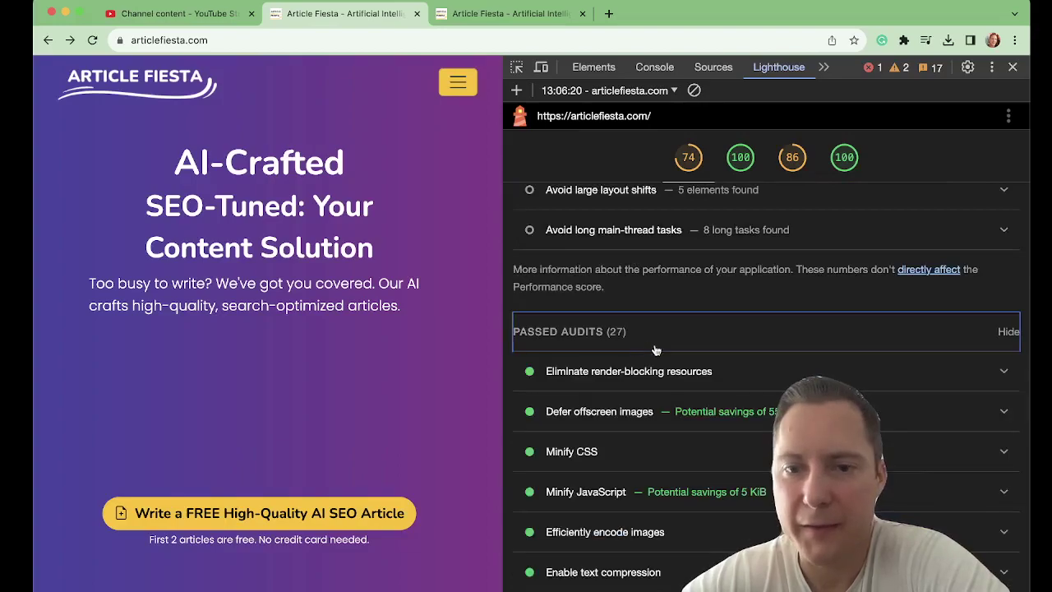
scroll(678, 357, down, 2)
scroll(679, 358, down, 1)
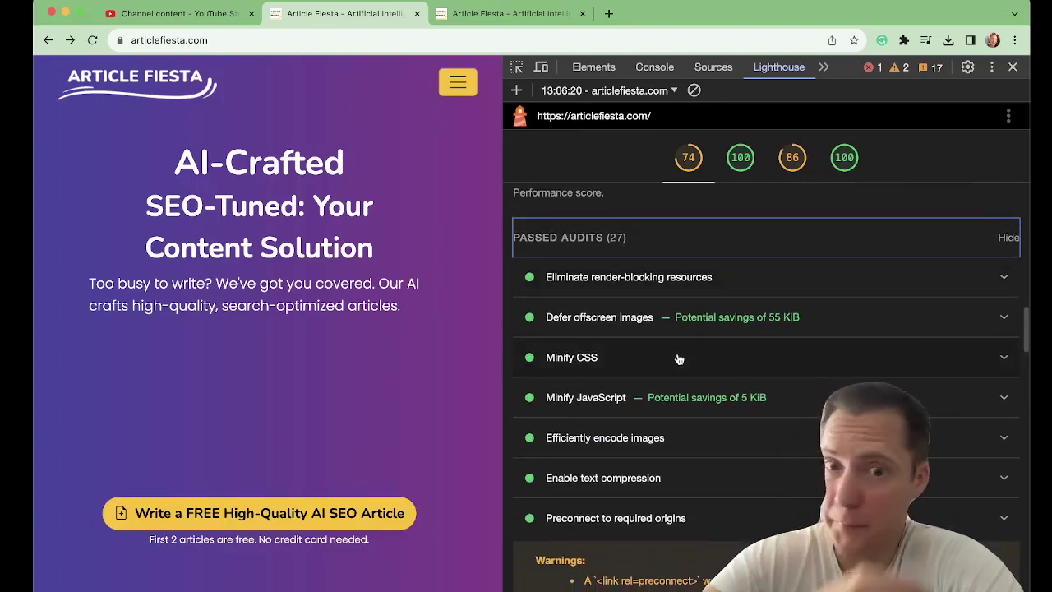
scroll(701, 370, down, 1)
scroll(701, 397, down, 1)
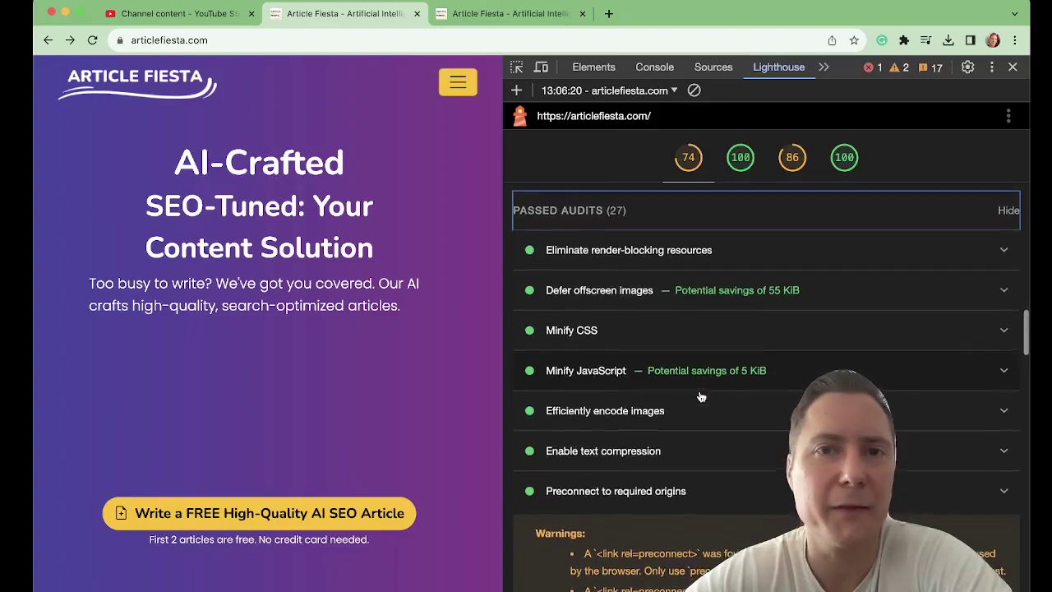
Step: Expand and collapse the Minify CSS and Enable text compression passed audits
click(632, 334)
click(632, 334)
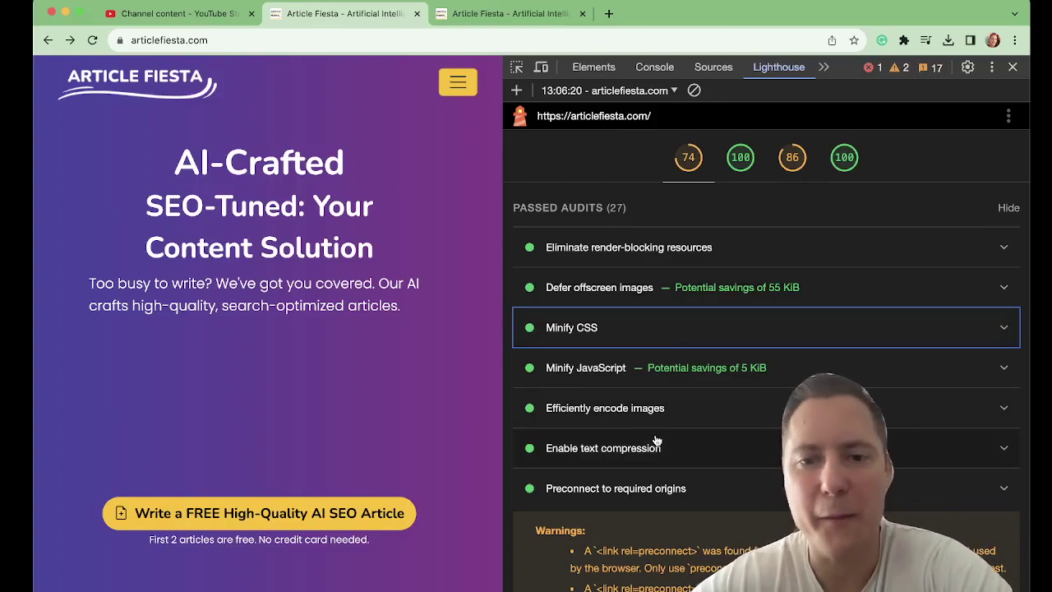
click(711, 453)
click(704, 460)
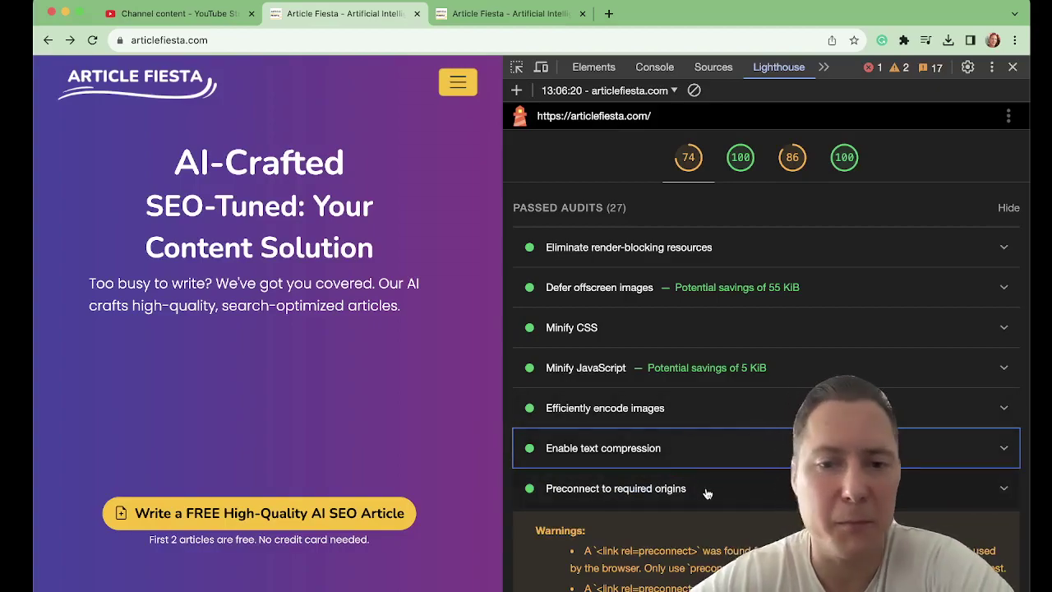
scroll(690, 410, down, 2)
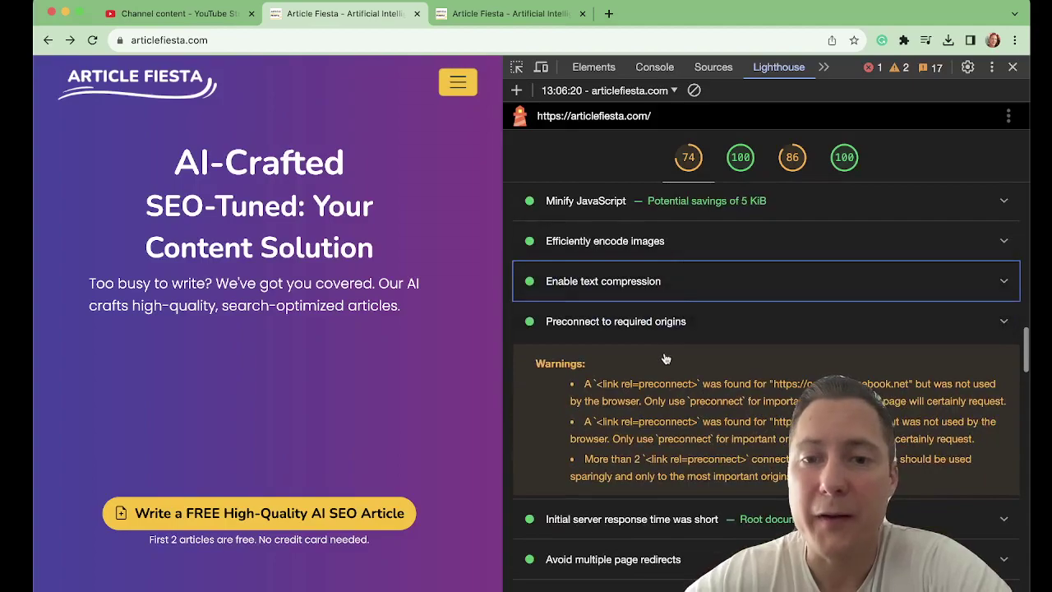
click(658, 327)
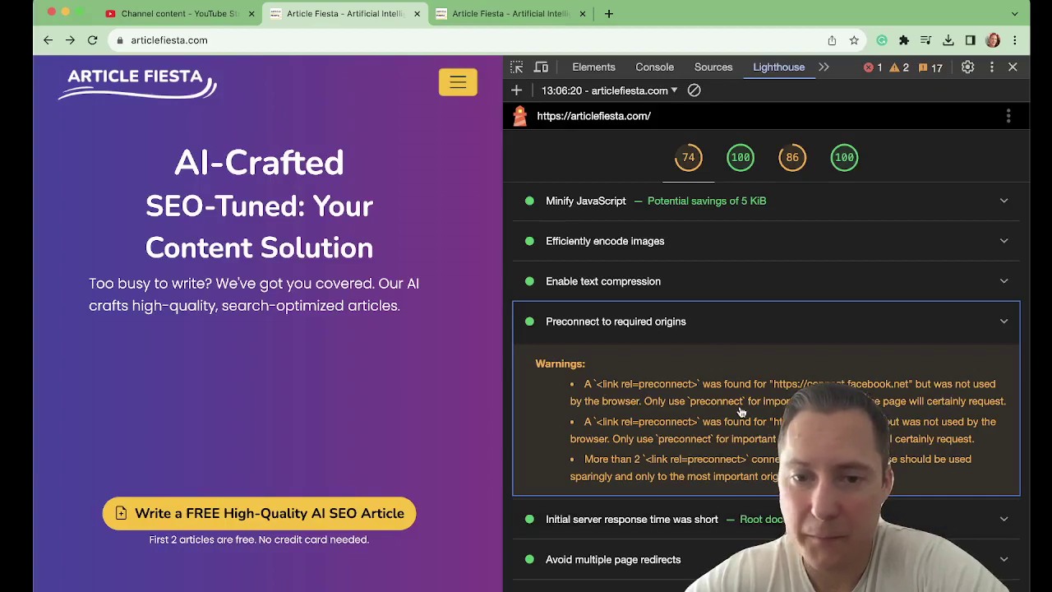
scroll(740, 411, down, 1)
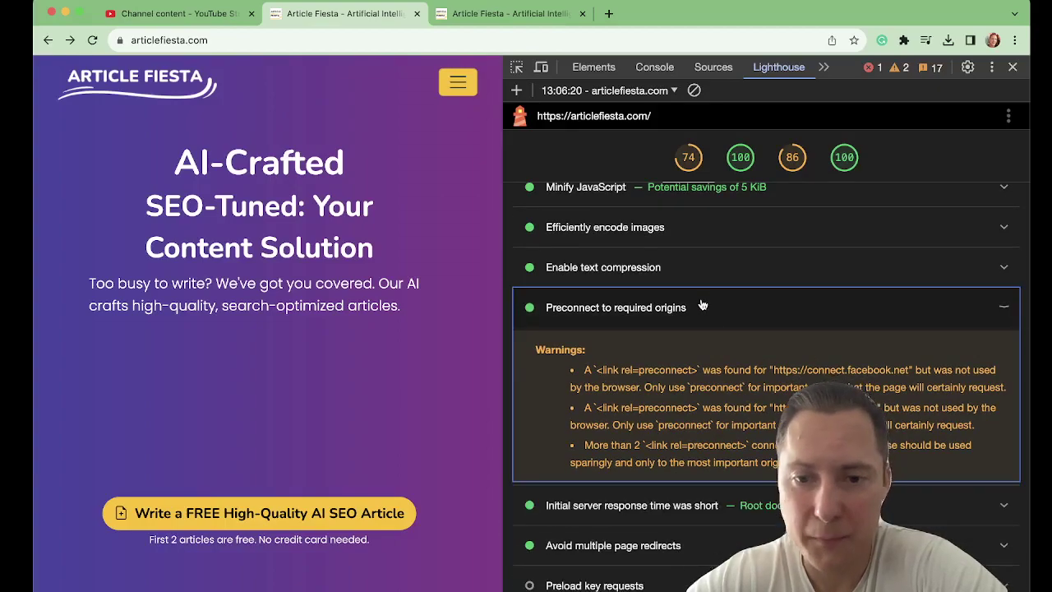
scroll(699, 331, down, 3)
scroll(704, 333, down, 5)
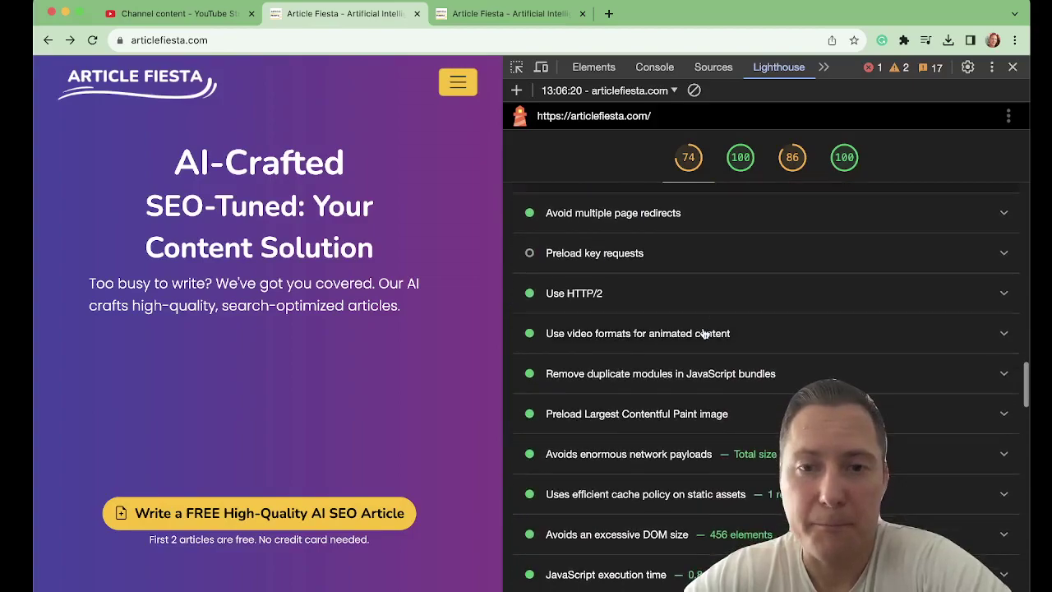
scroll(704, 332, down, 7)
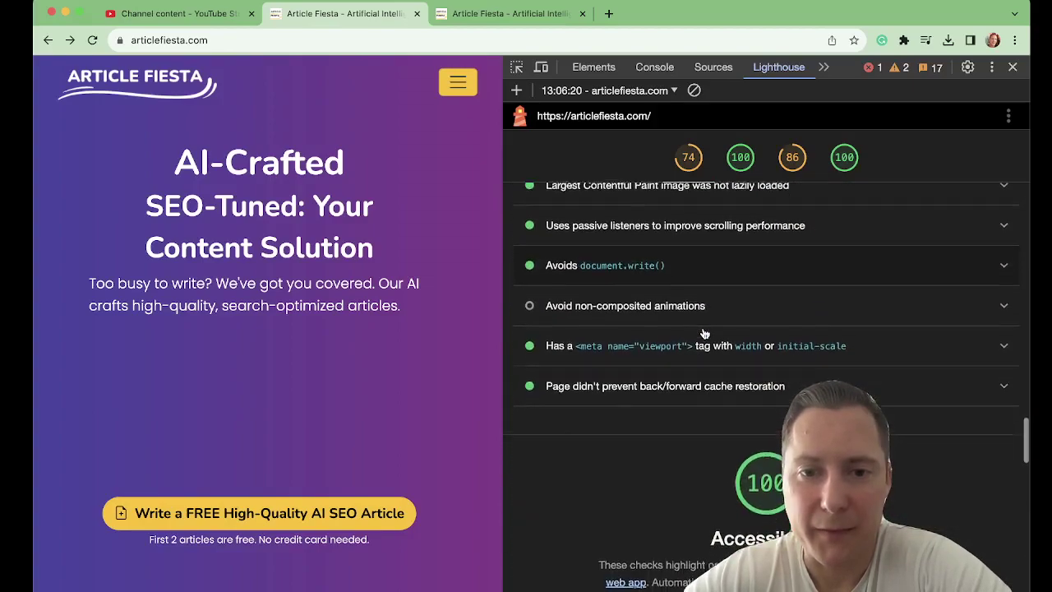
scroll(704, 333, up, 8)
Step: Filter the Opportunities to audits relevant to Largest Contentful Paint (LCP)
scroll(704, 333, up, 10)
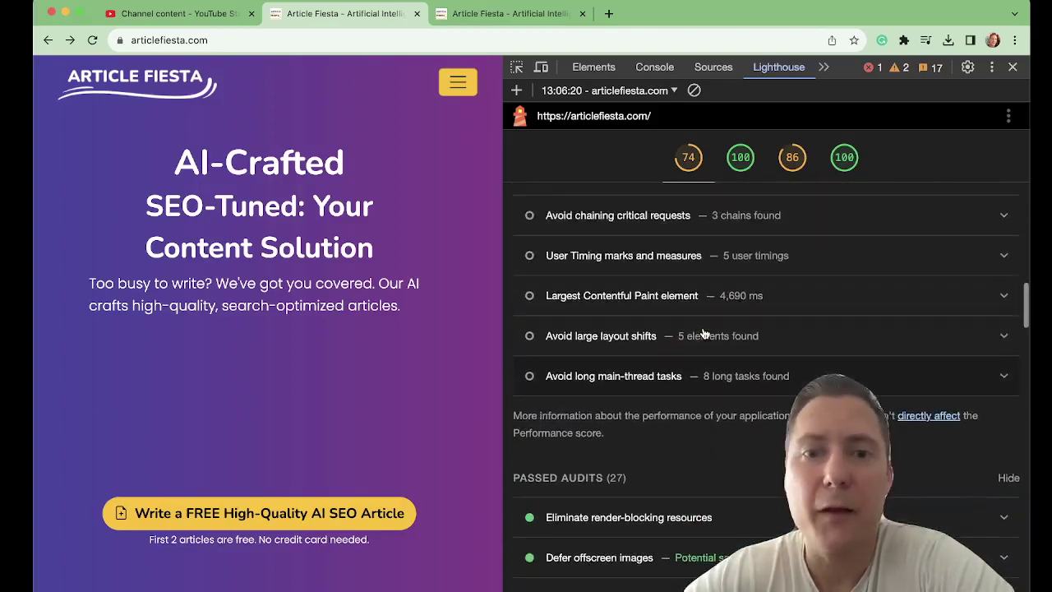
scroll(704, 332, up, 3)
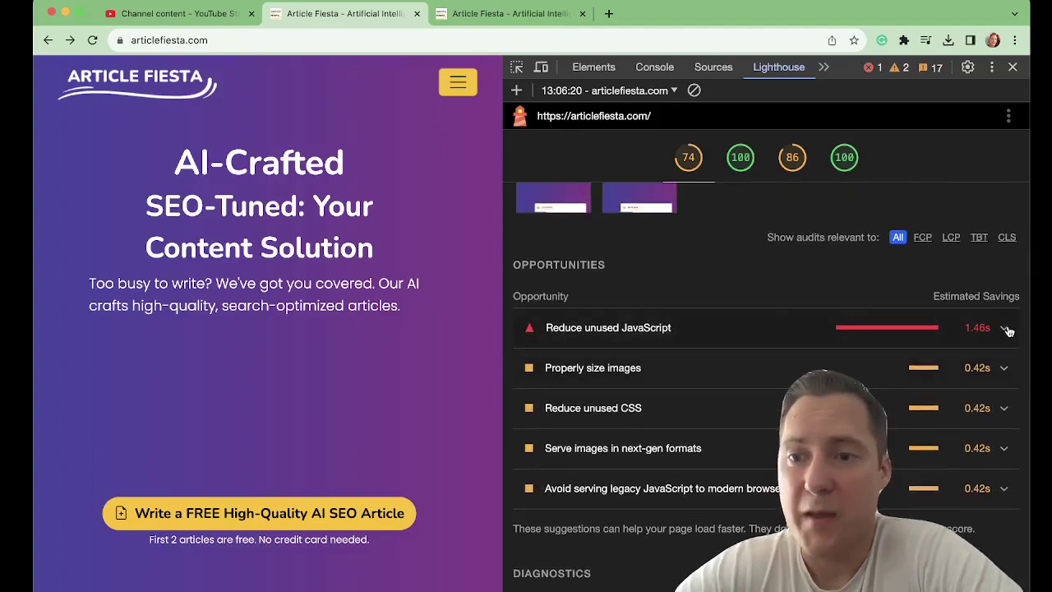
scroll(945, 287, up, 6)
scroll(945, 288, up, 2)
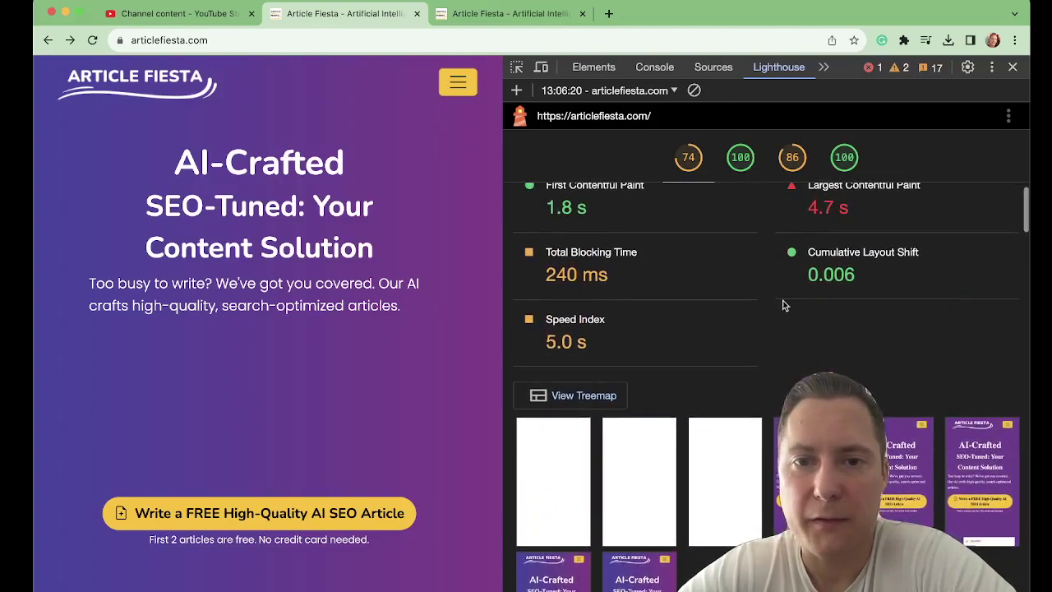
scroll(720, 320, down, 5)
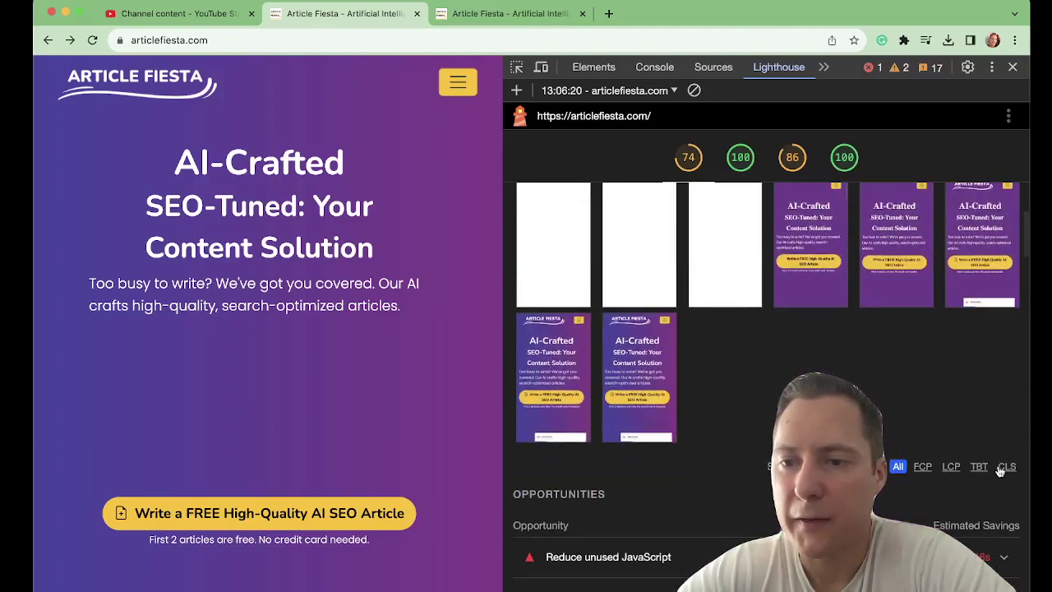
scroll(909, 460, up, 6)
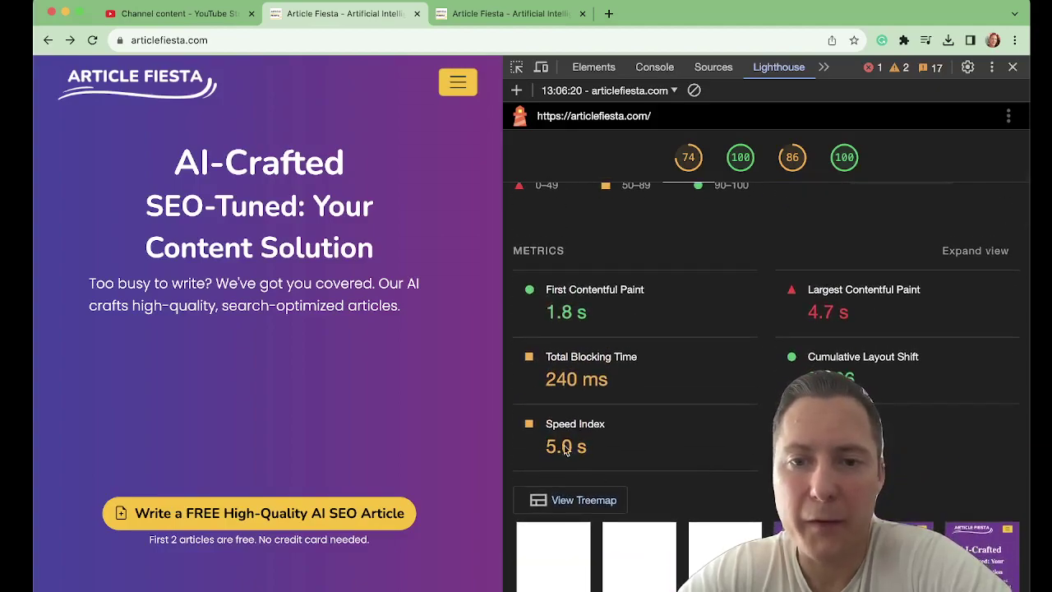
scroll(888, 329, down, 10)
scroll(912, 394, up, 4)
click(950, 395)
Step: Scroll back to the score gauges: Performance 74, Accessibility 100, Best Practices 86, SEO 100
scroll(753, 423, down, 2)
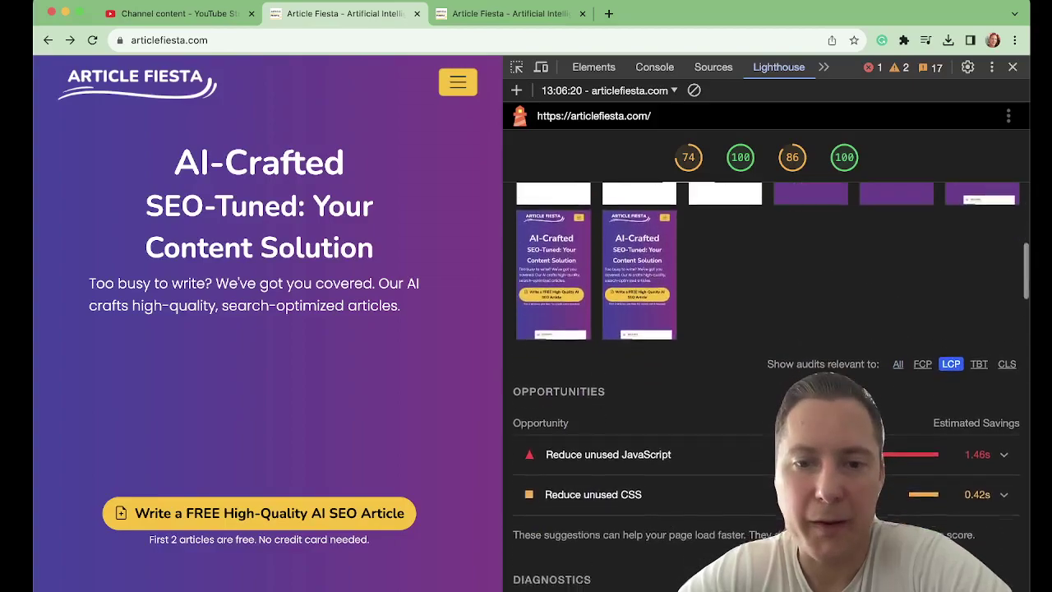
scroll(704, 391, up, 3)
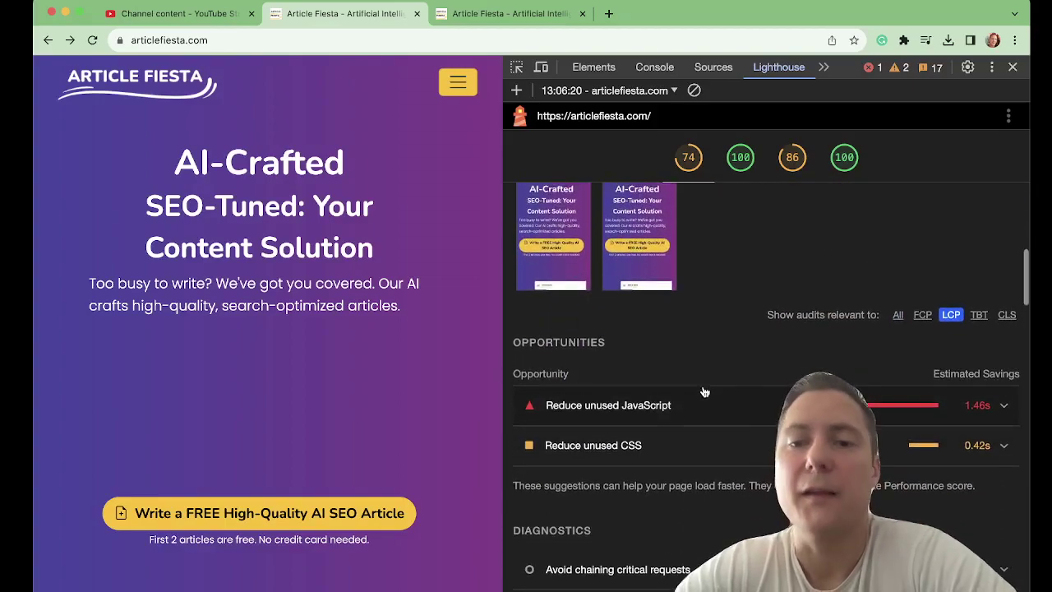
scroll(704, 392, up, 6)
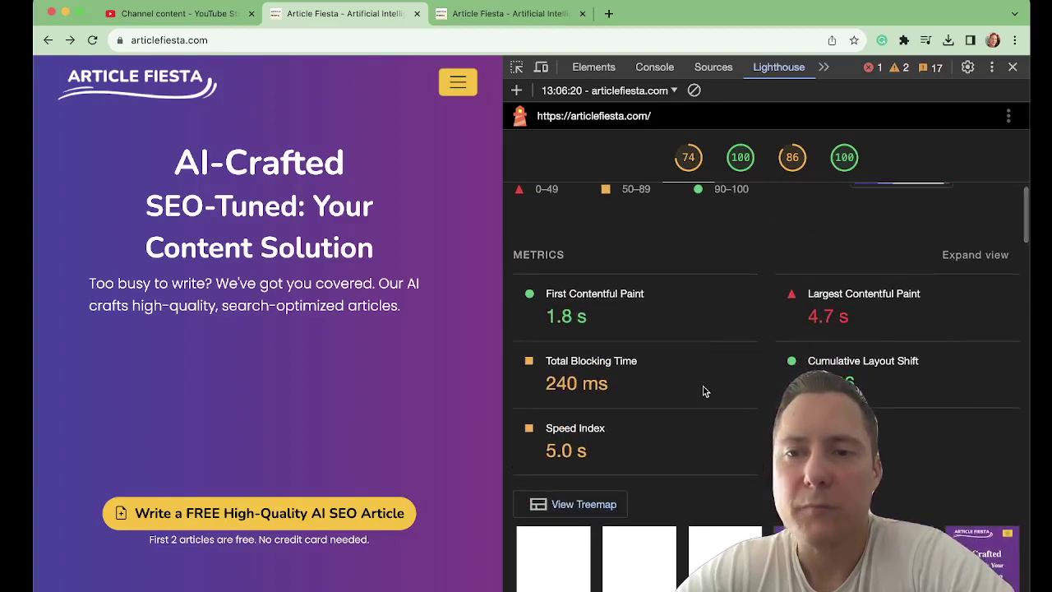
scroll(680, 425, down, 2)
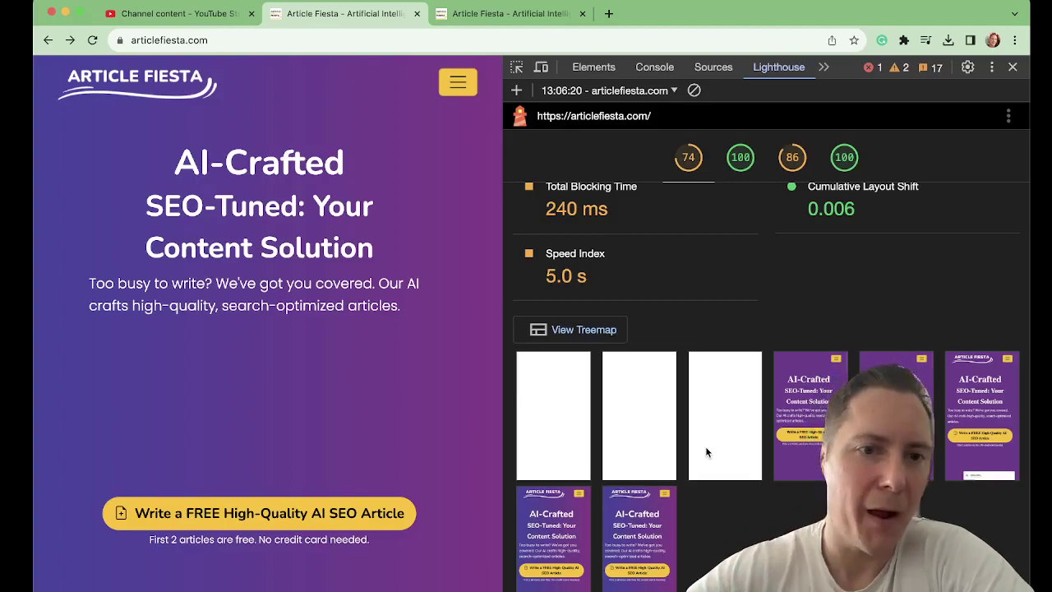
scroll(718, 374, up, 3)
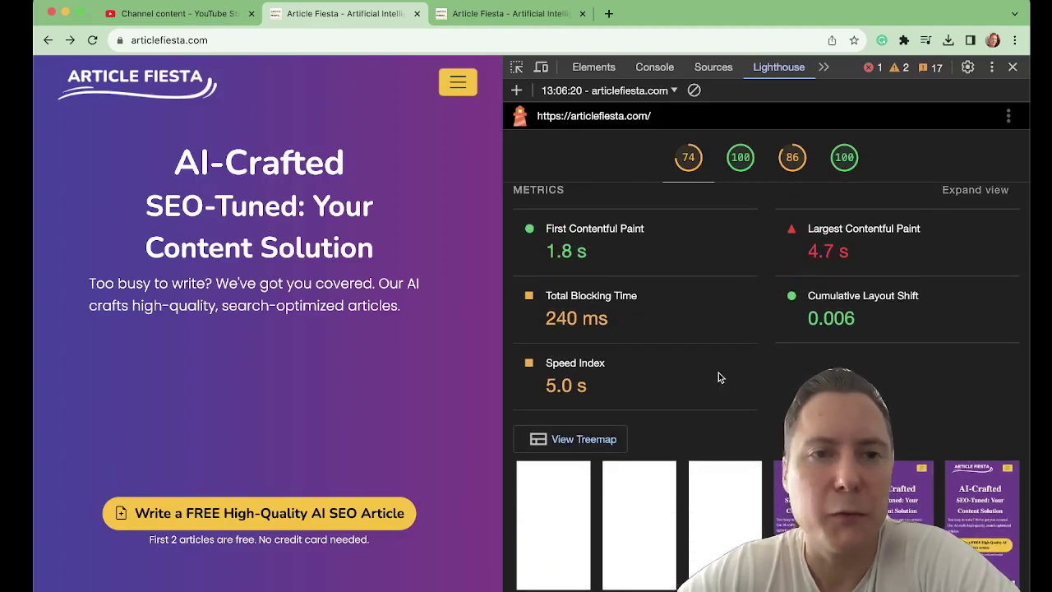
scroll(732, 317, up, 3)
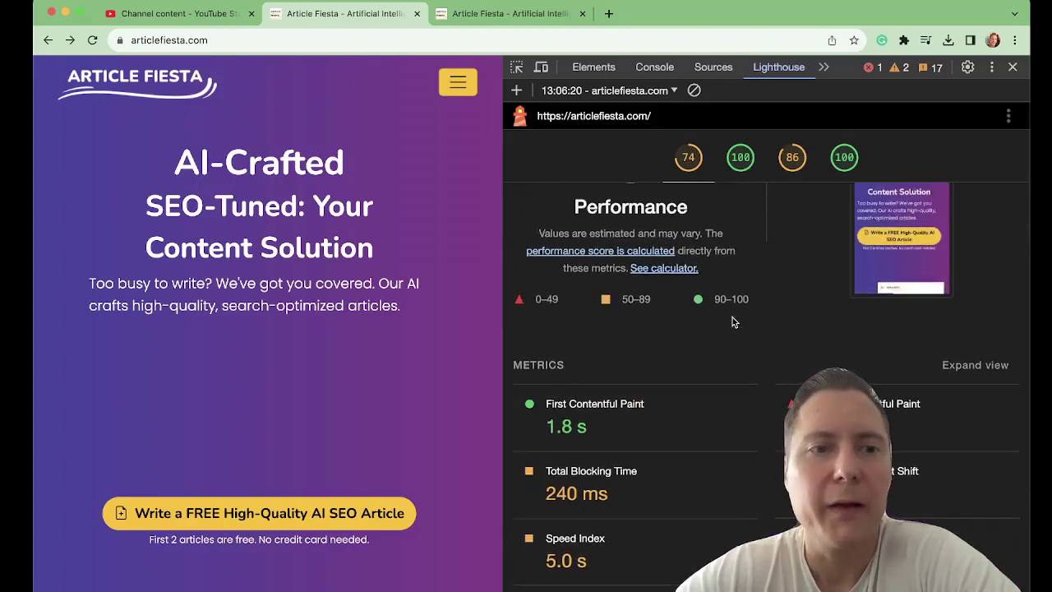
drag(272, 284, 198, 283)
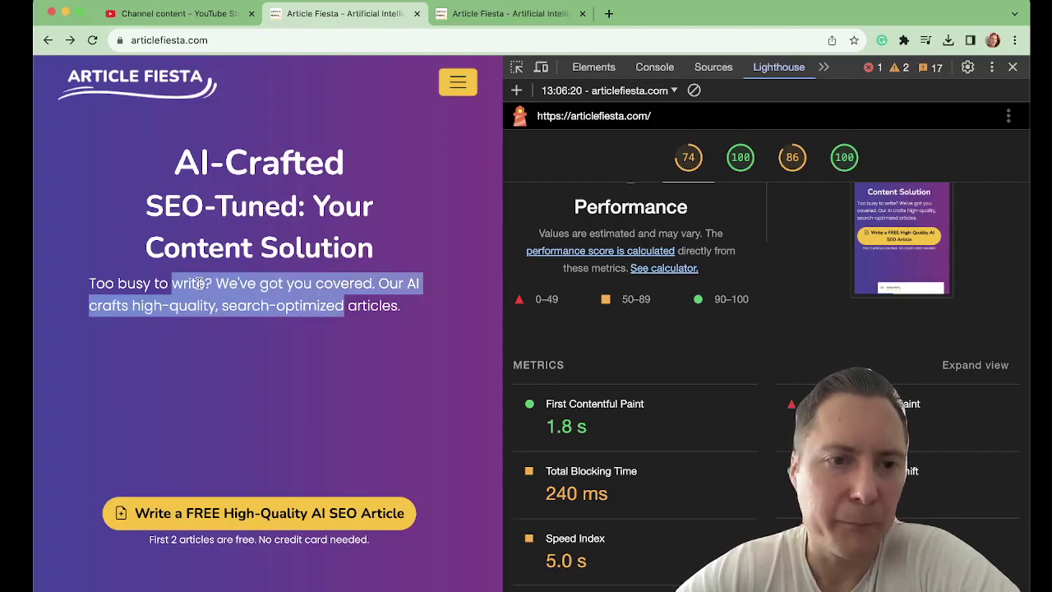
scroll(458, 289, up, 1)
scroll(667, 280, up, 5)
scroll(779, 264, down, 10)
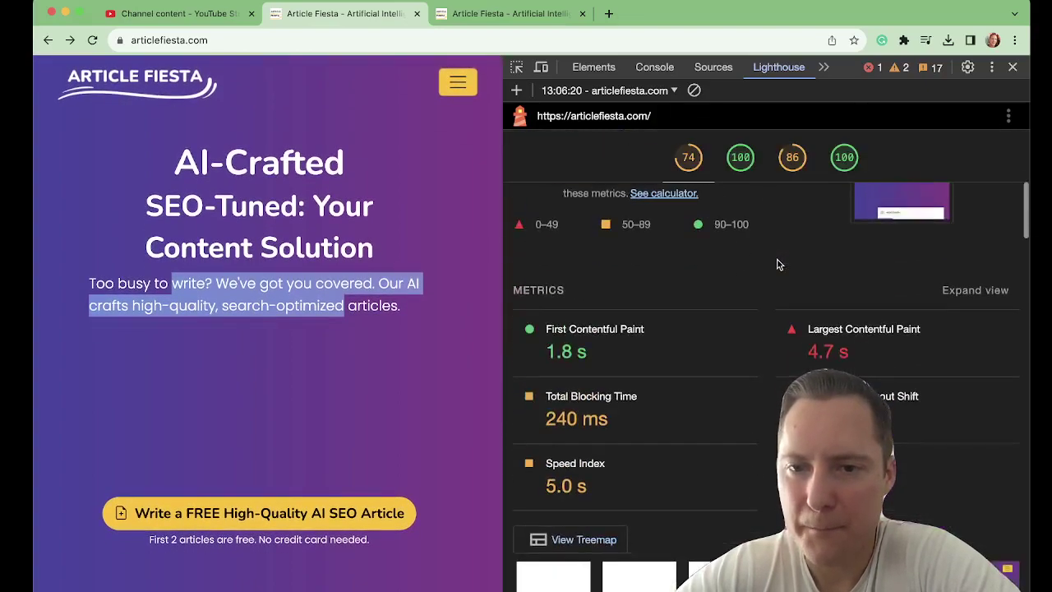
scroll(855, 358, up, 8)
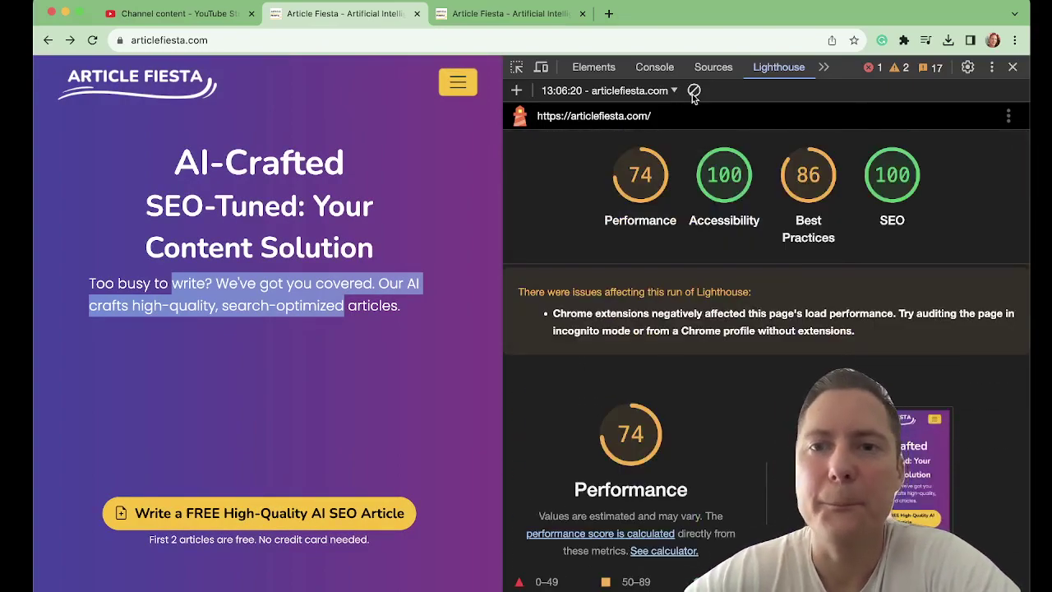
Step: Clear the report and rerun the page-load audit with the Desktop device selected
click(694, 90)
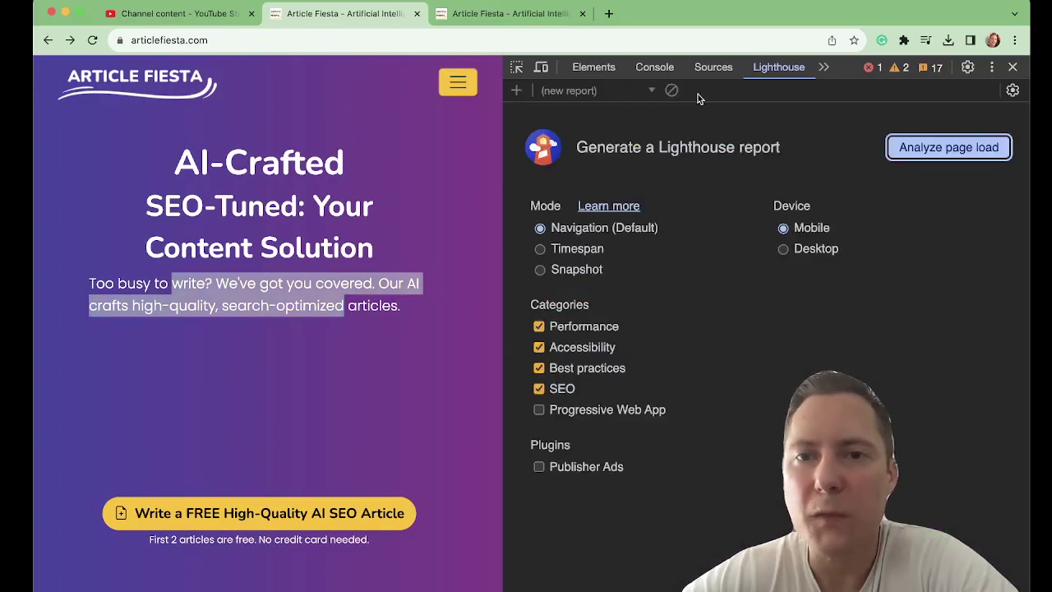
click(784, 249)
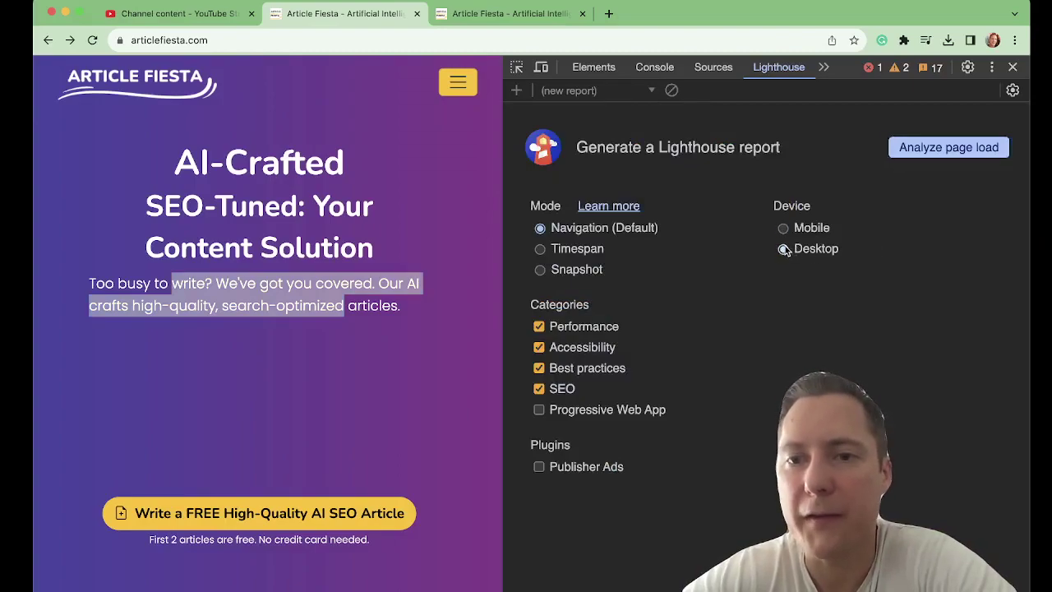
click(921, 149)
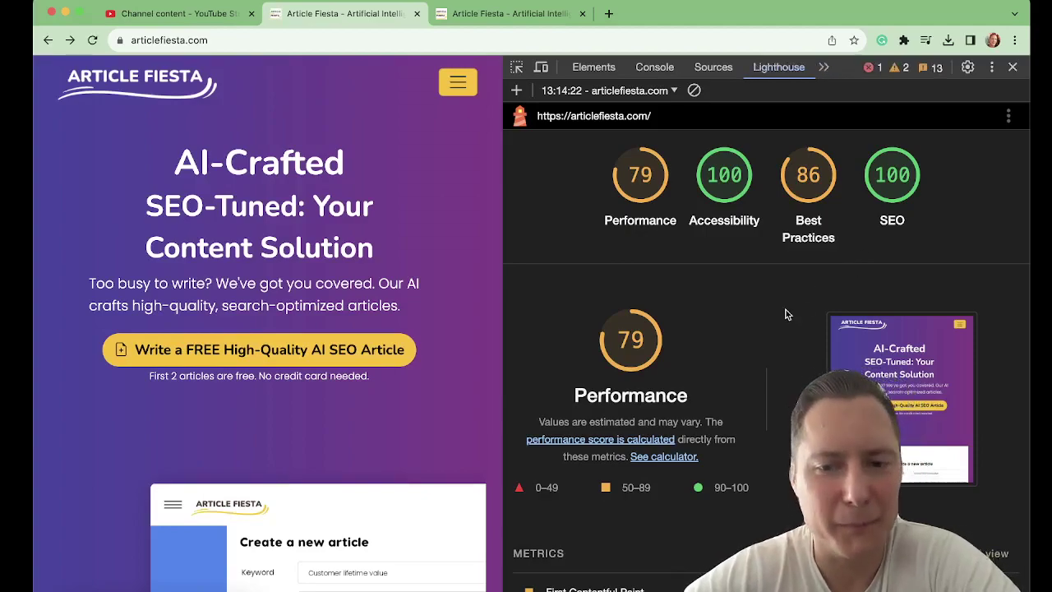
scroll(785, 314, down, 5)
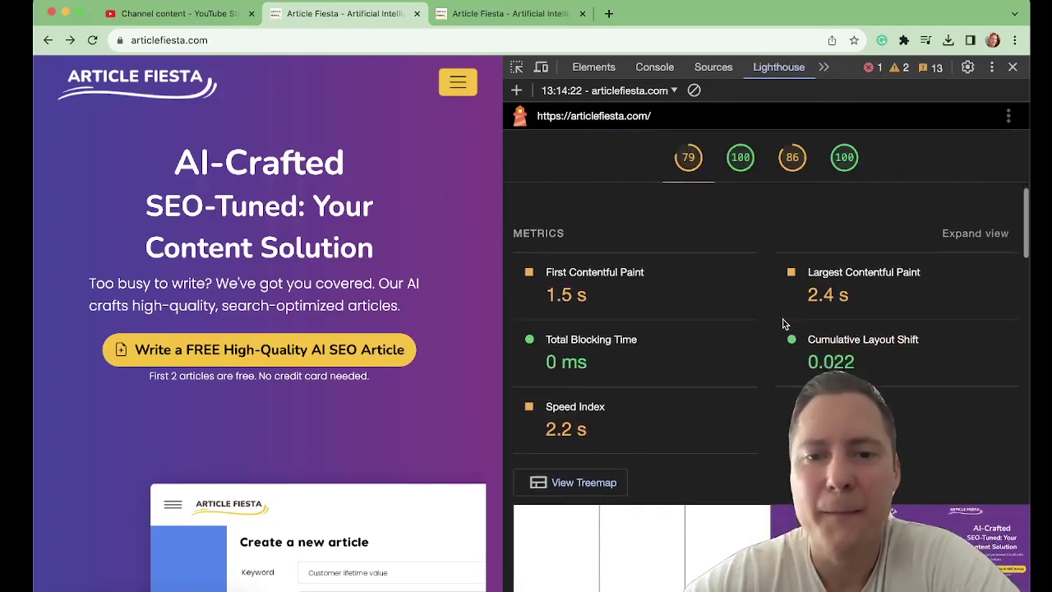
scroll(773, 323, down, 1)
scroll(882, 272, up, 5)
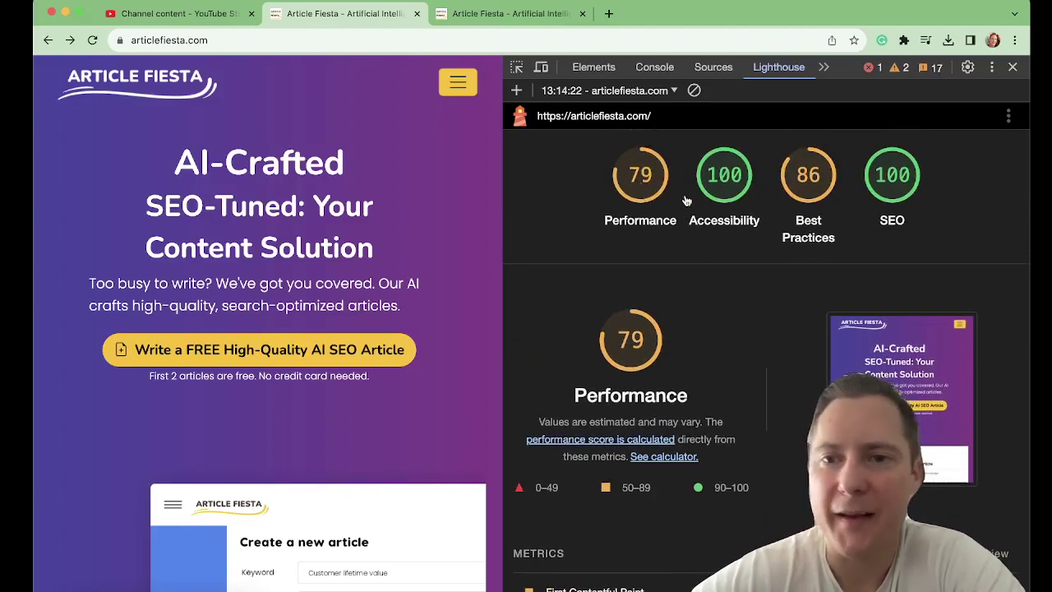
click(807, 180)
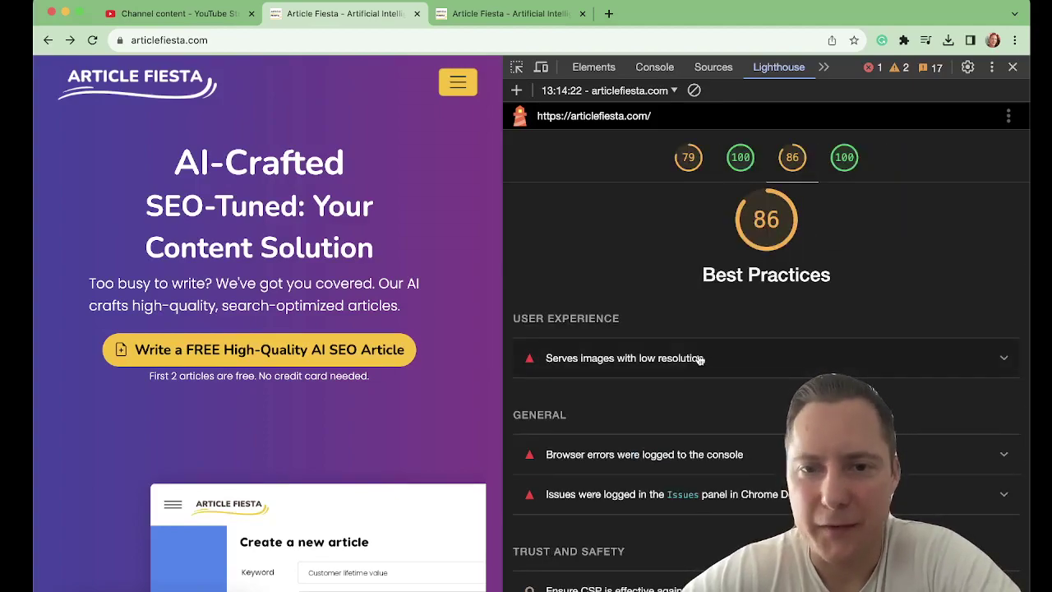
click(697, 360)
click(698, 363)
click(698, 364)
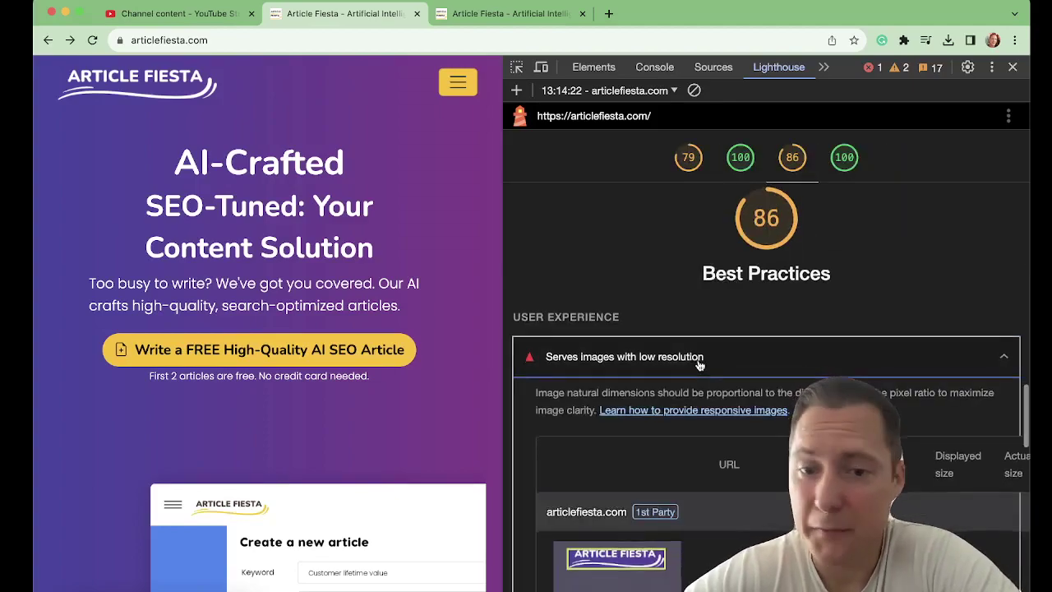
scroll(698, 363, down, 2)
click(726, 301)
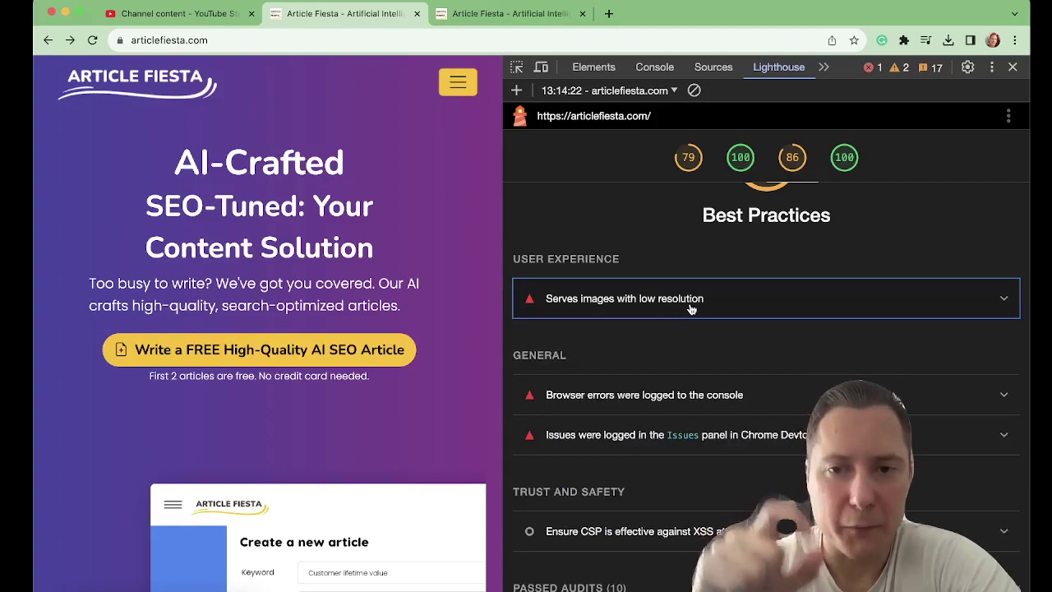
click(690, 304)
scroll(673, 388, down, 3)
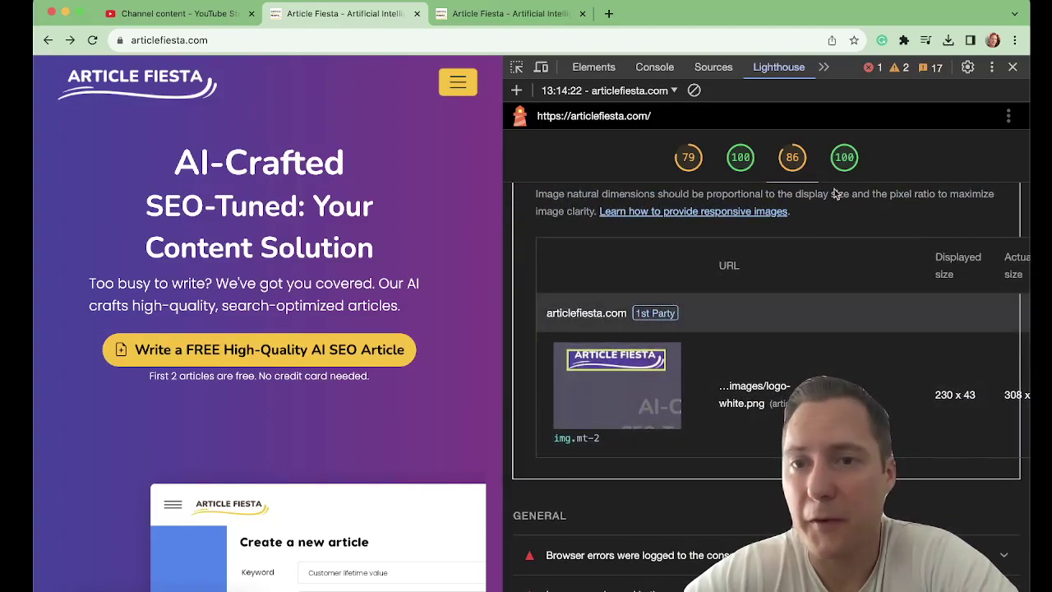
scroll(826, 265, up, 2)
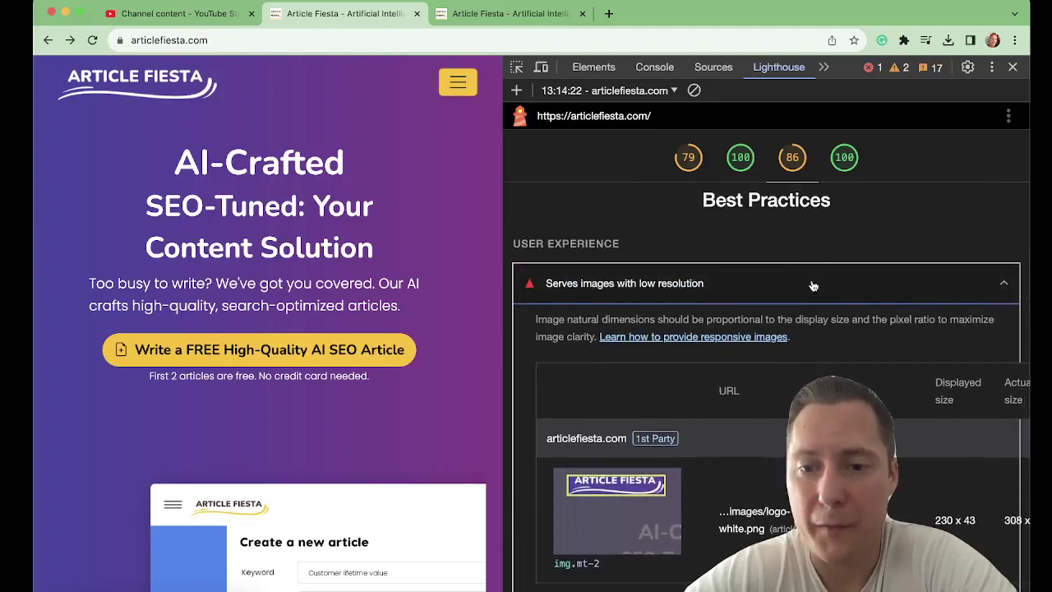
click(812, 283)
scroll(812, 307, down, 1)
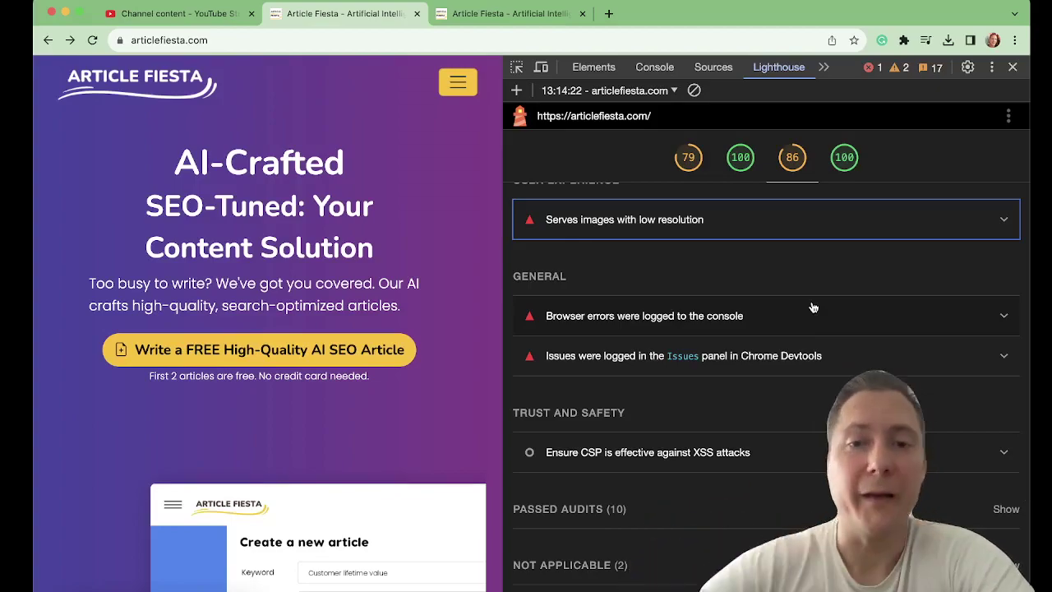
scroll(813, 307, up, 10)
scroll(812, 308, up, 5)
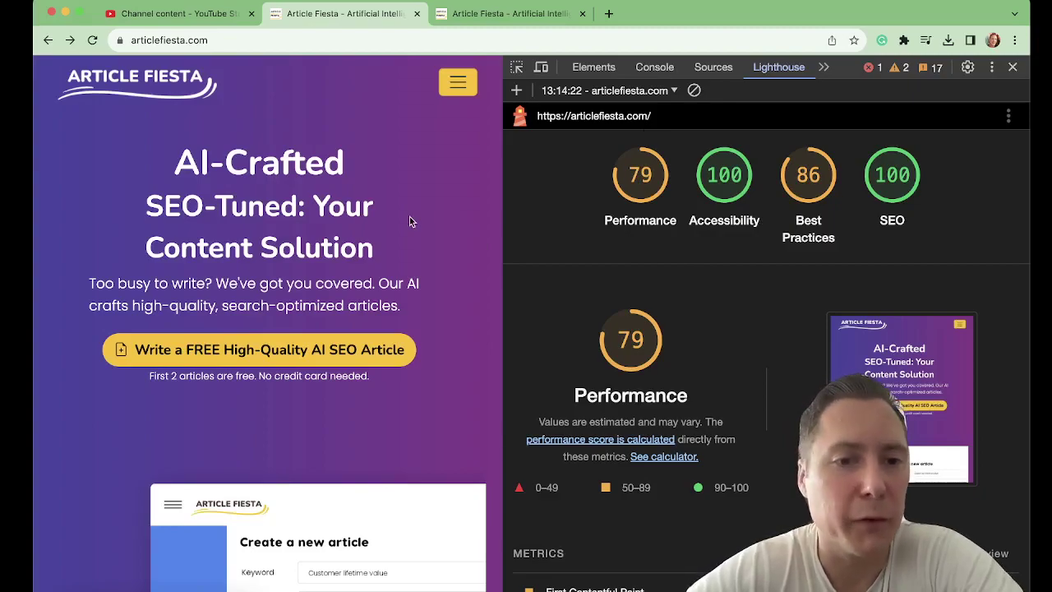
Step: Navigate to the Article Fiesta Features page through the site's menu
scroll(411, 221, down, 15)
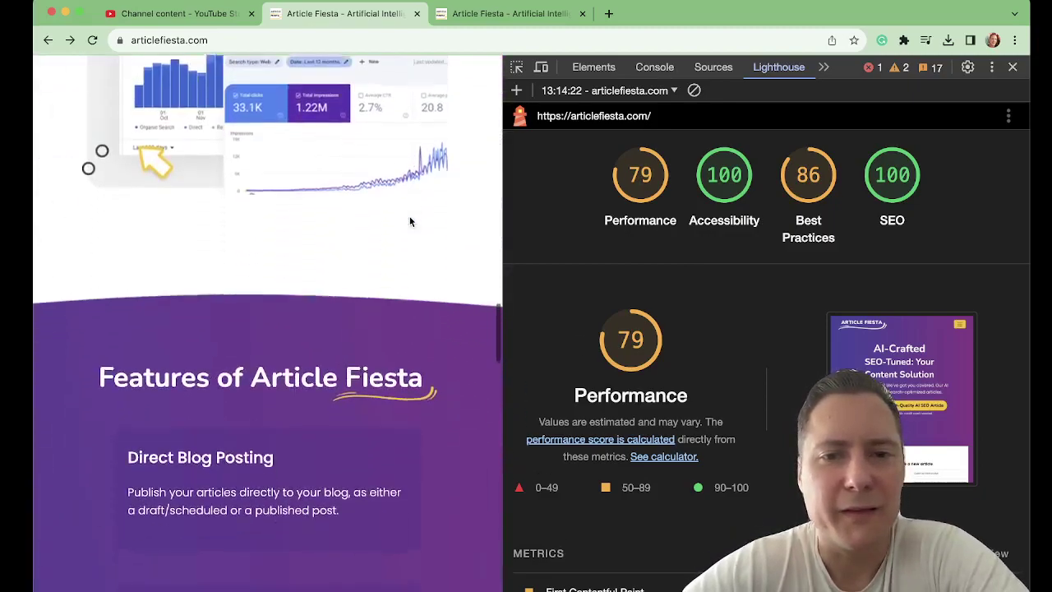
scroll(410, 221, down, 15)
scroll(410, 221, up, 20)
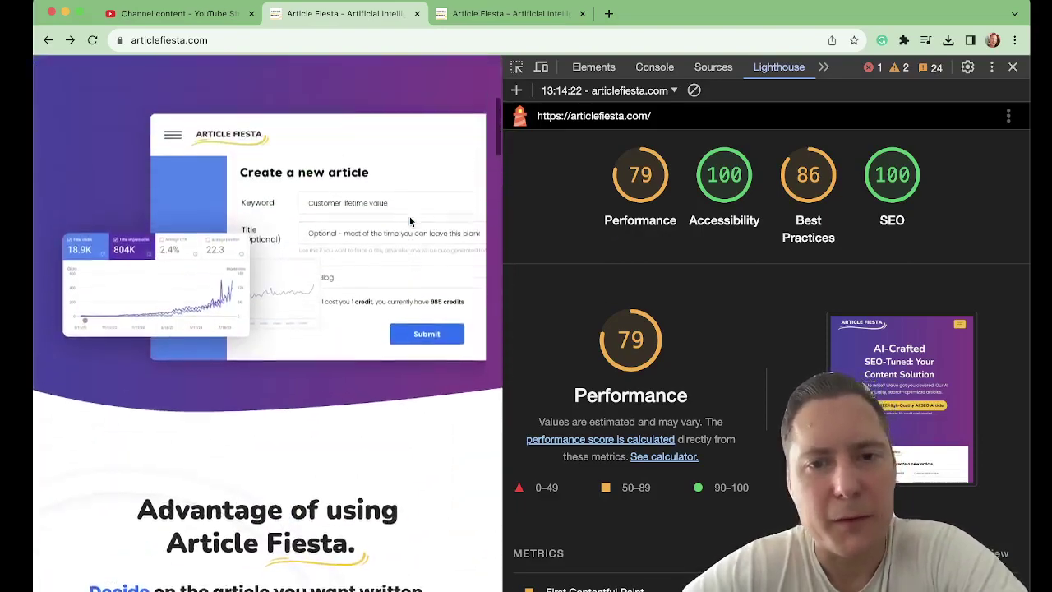
scroll(410, 221, up, 10)
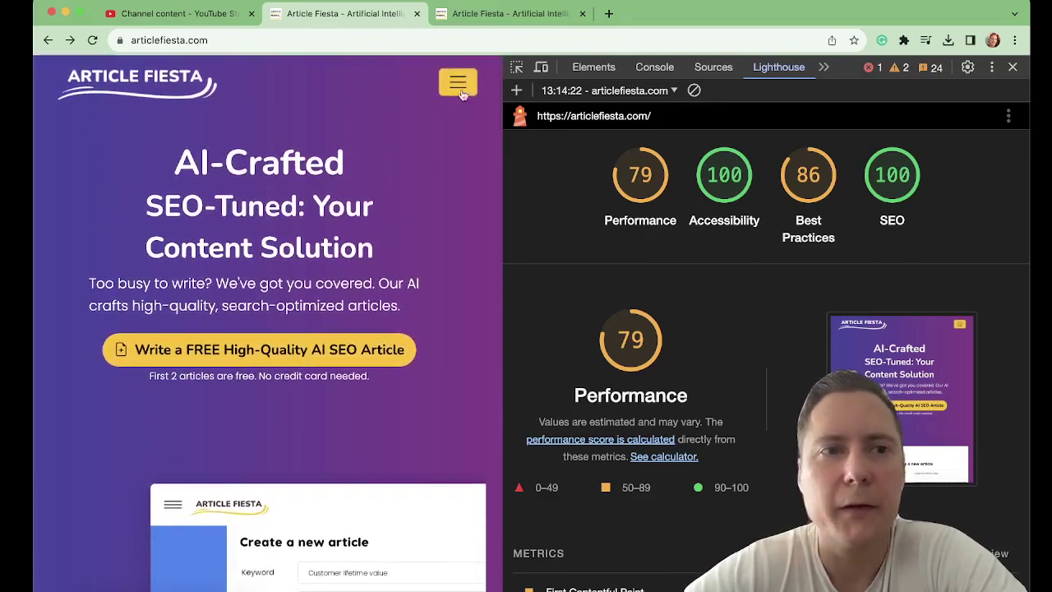
click(459, 84)
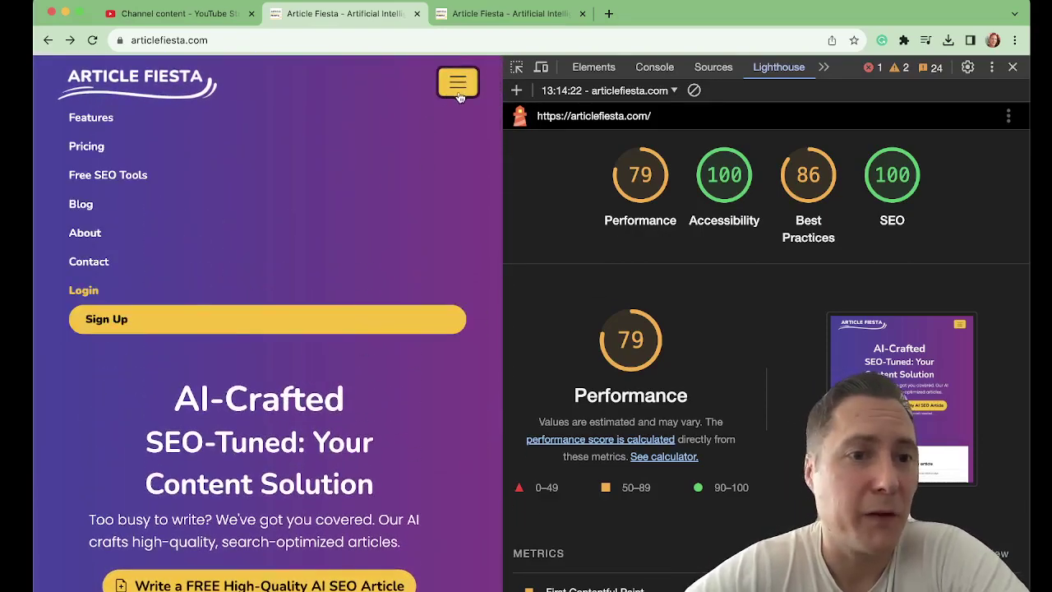
click(97, 119)
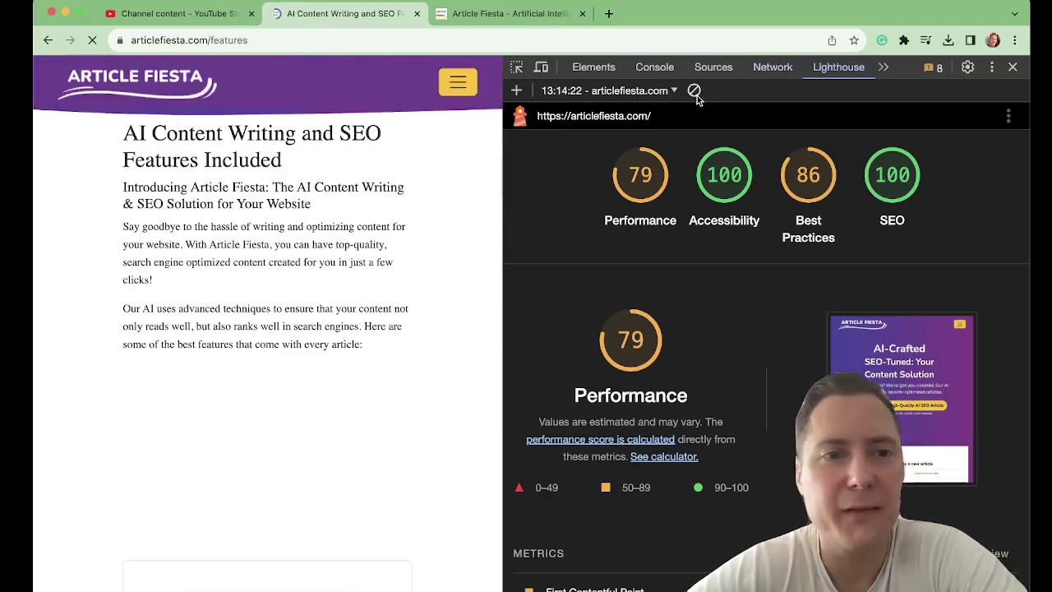
Step: Clear the old Lighthouse report and start a page-load audit of the features page
scroll(289, 258, down, 5)
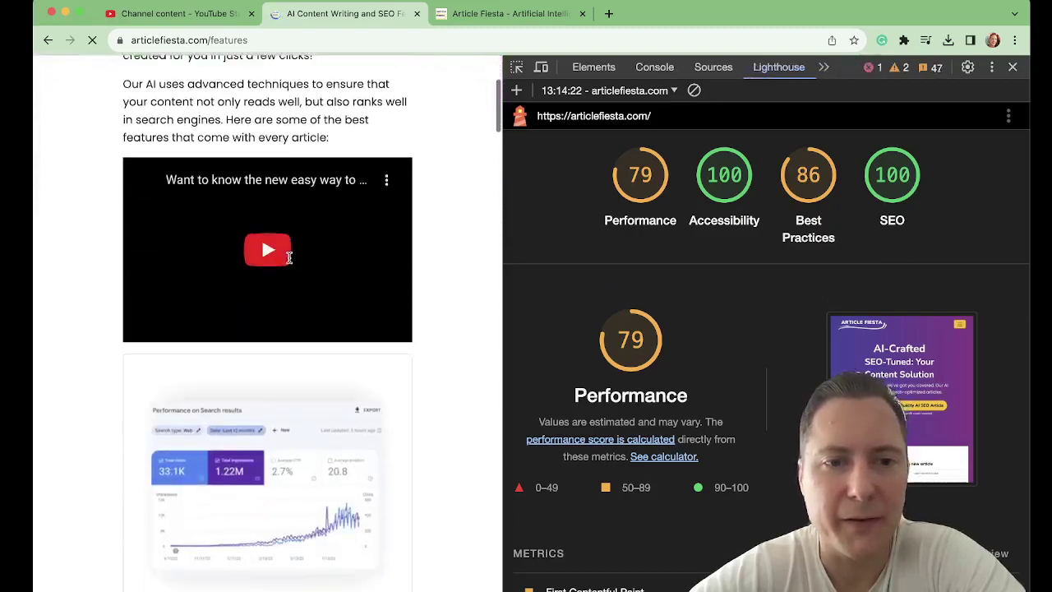
scroll(288, 189, down, 7)
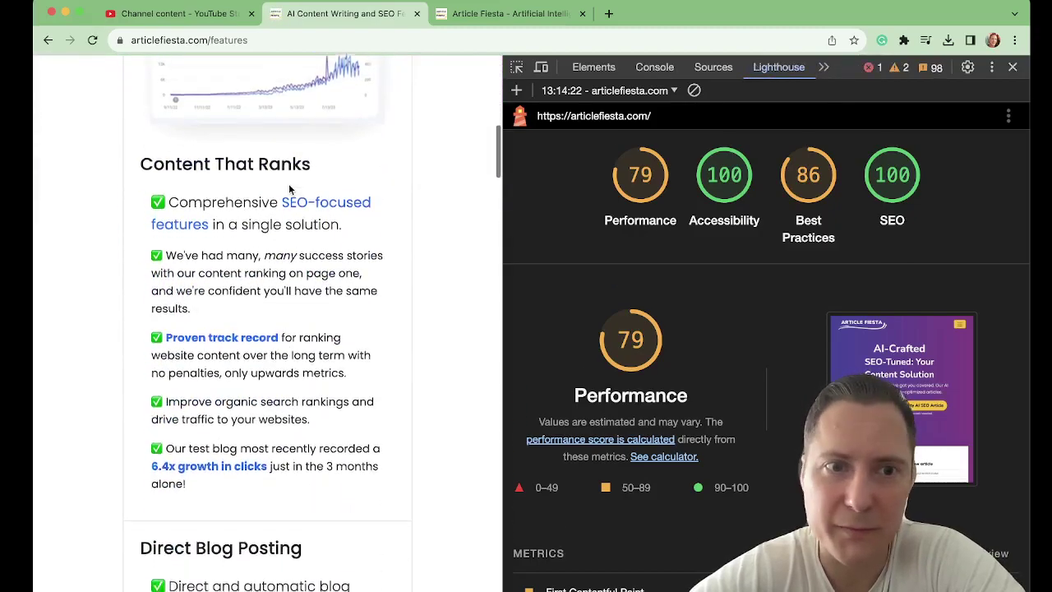
scroll(288, 189, up, 12)
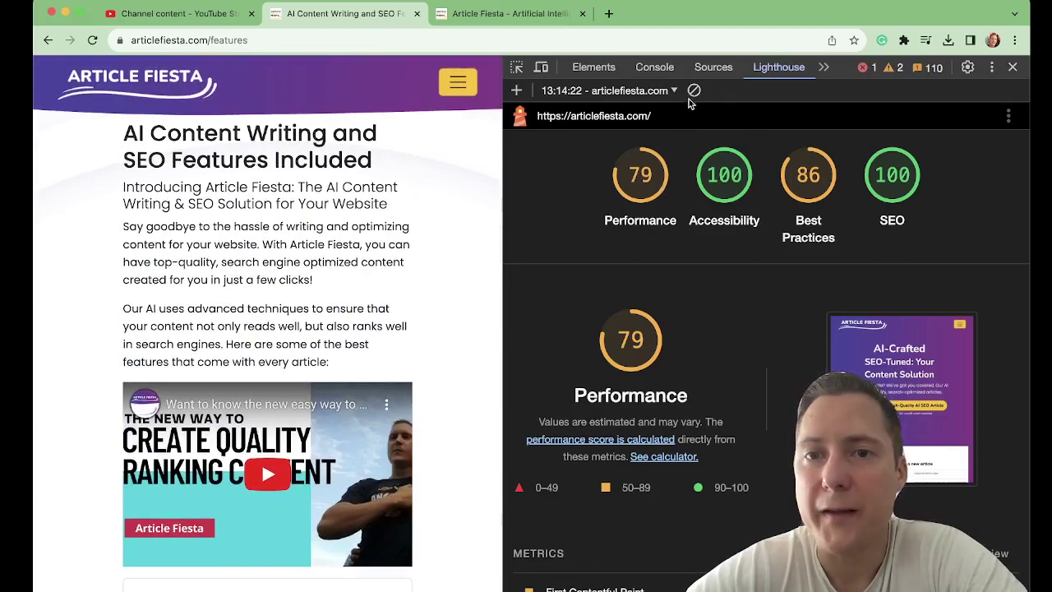
click(693, 92)
click(928, 149)
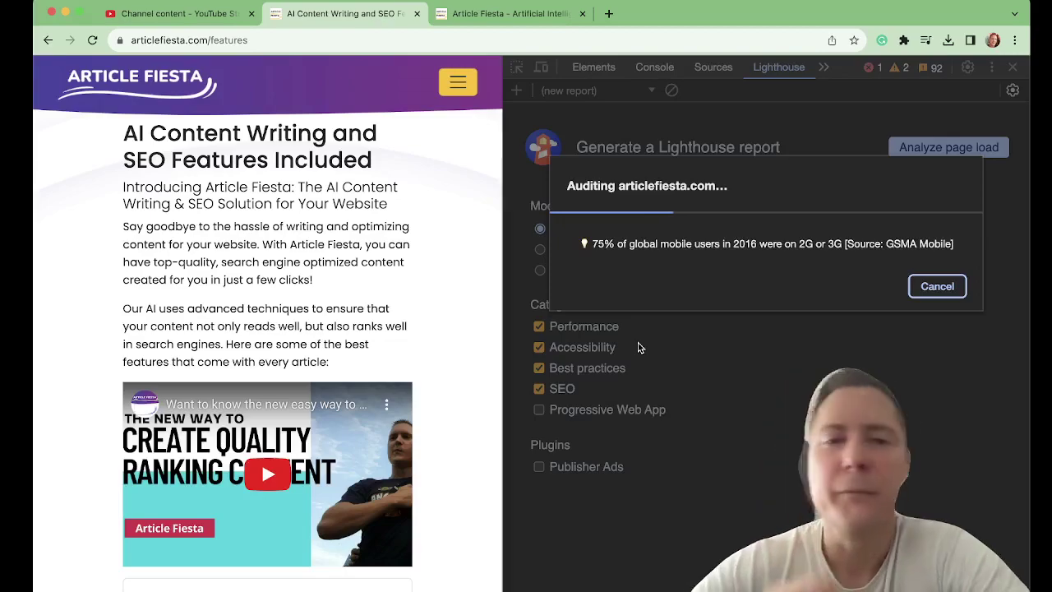
Step: Open Search Console for articlefiesta.com in a new tab and go to Page experience
click(608, 14)
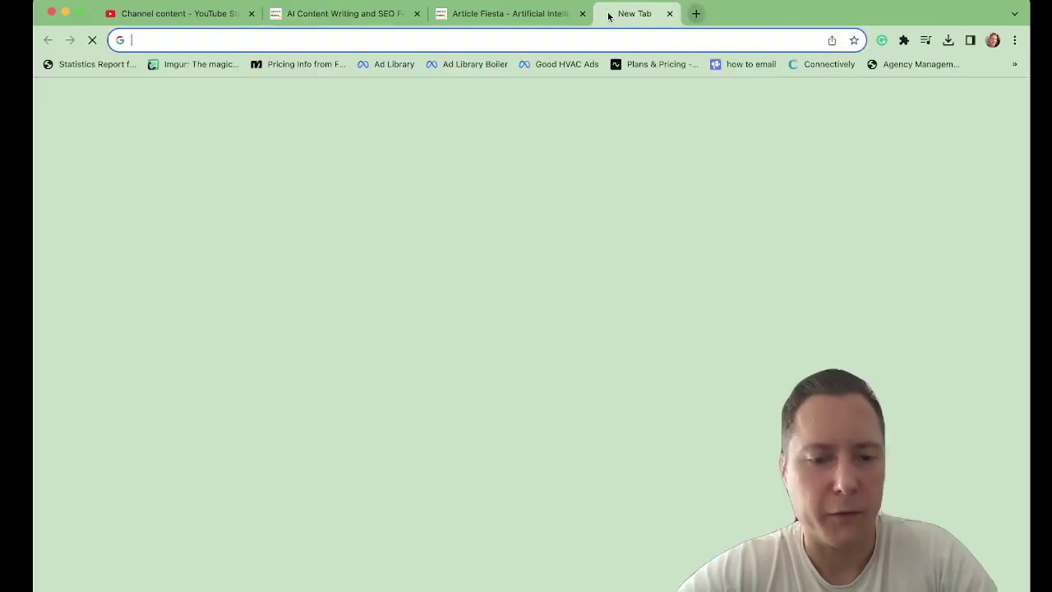
text(search.google.com/search-console?resource_id=sc-domain%3Aarticlefiesta.com)
key(Return)
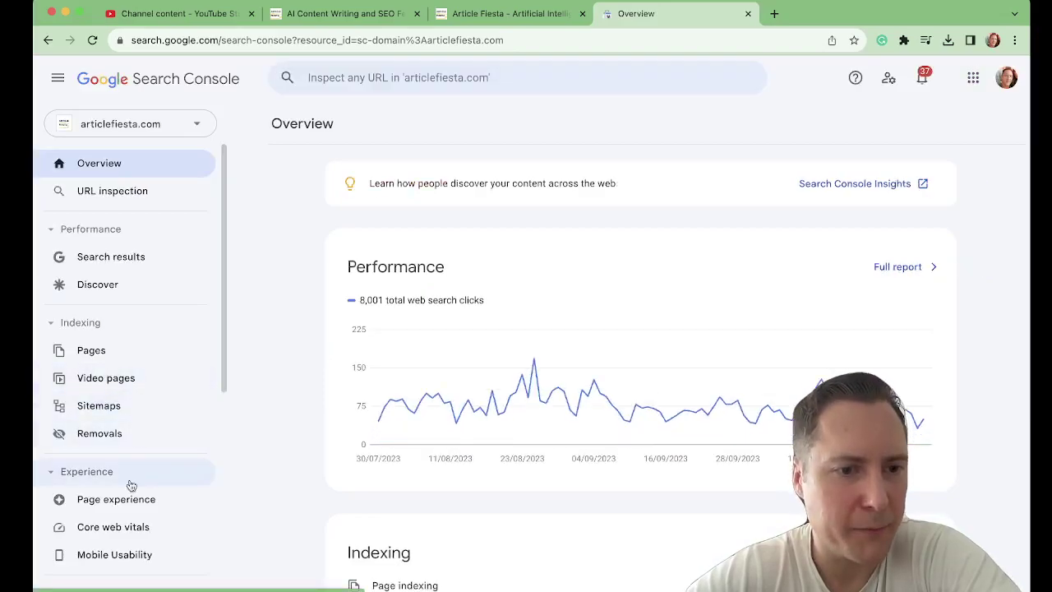
click(125, 495)
Step: Scroll through the Mobile (0% good, 28 failing) and Desktop (100% good) charts
scroll(430, 364, down, 3)
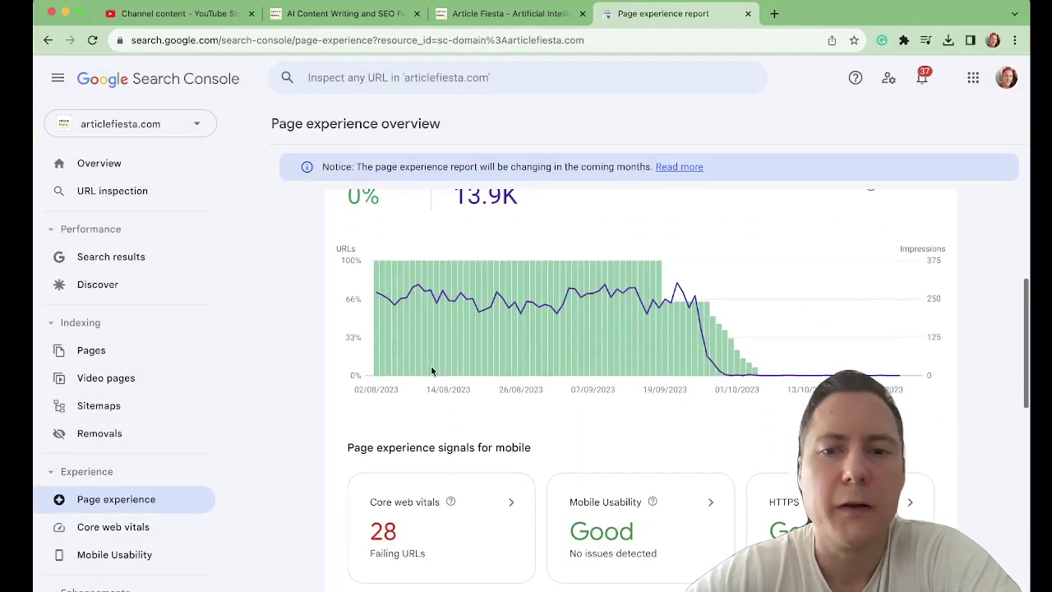
mouse_move(658, 299)
scroll(658, 299, up, 1)
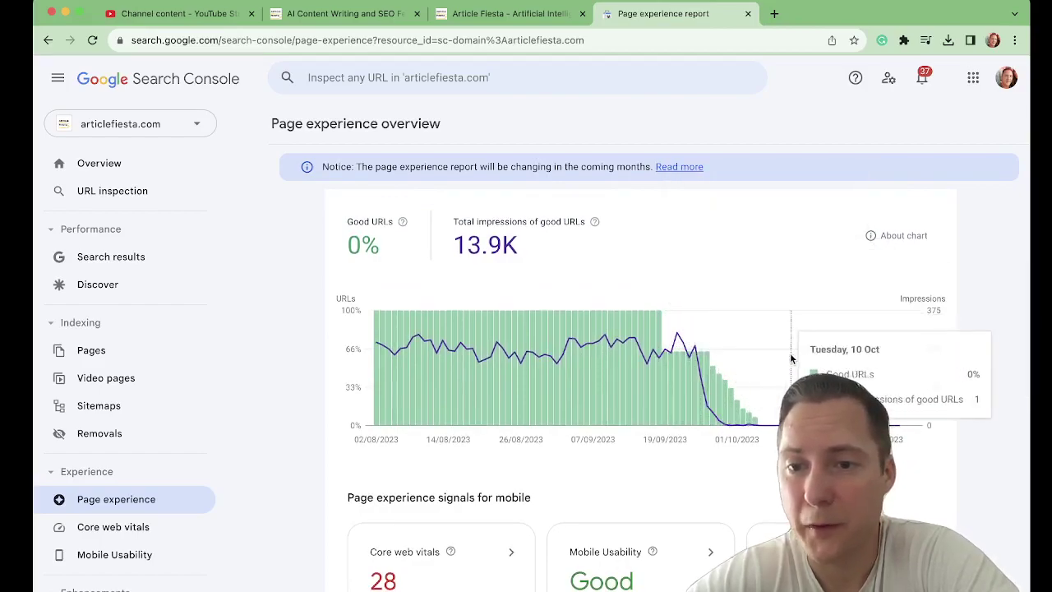
scroll(824, 361, down, 3)
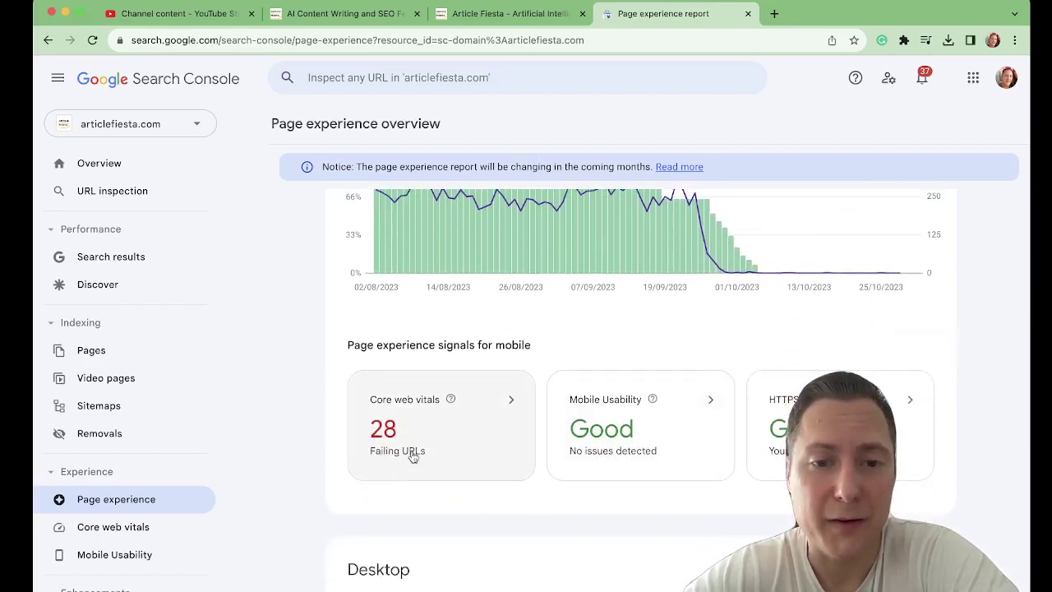
scroll(412, 457, down, 3)
scroll(412, 457, down, 3)
scroll(411, 451, up, 3)
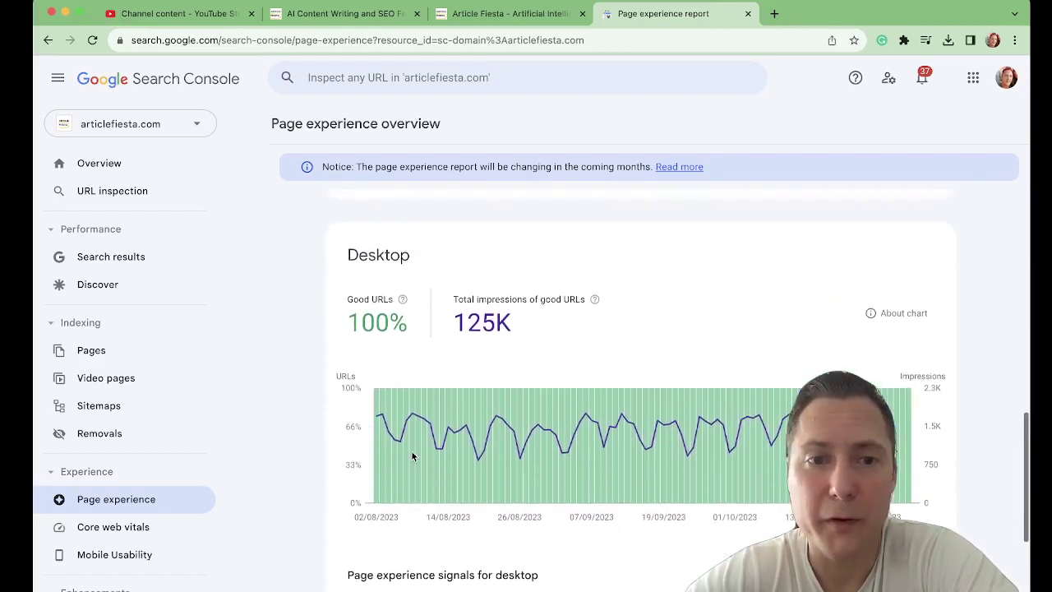
scroll(412, 451, up, 4)
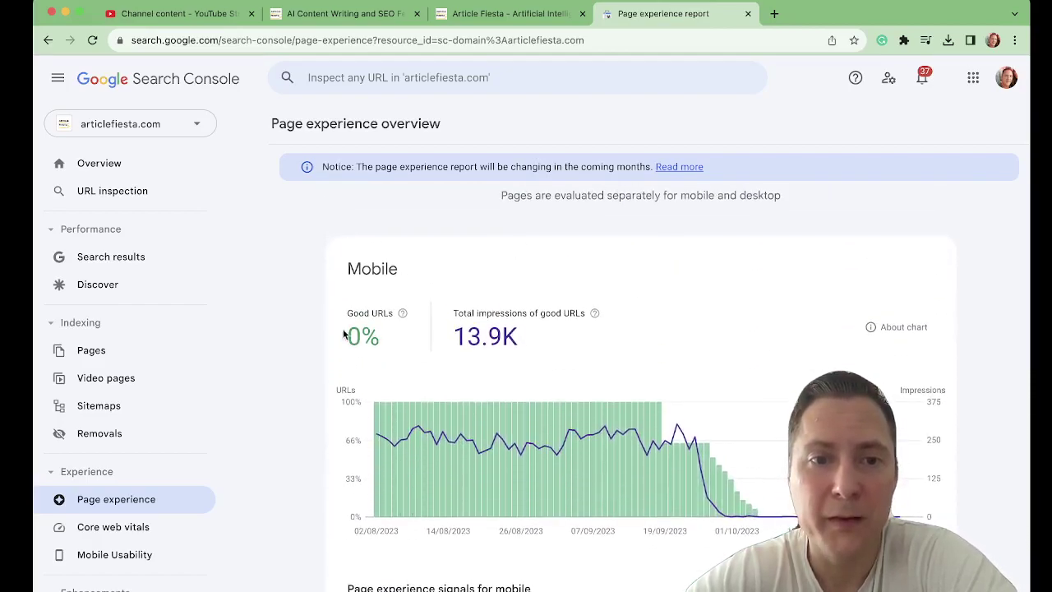
drag(343, 335, 539, 319)
click(552, 321)
scroll(551, 321, down, 5)
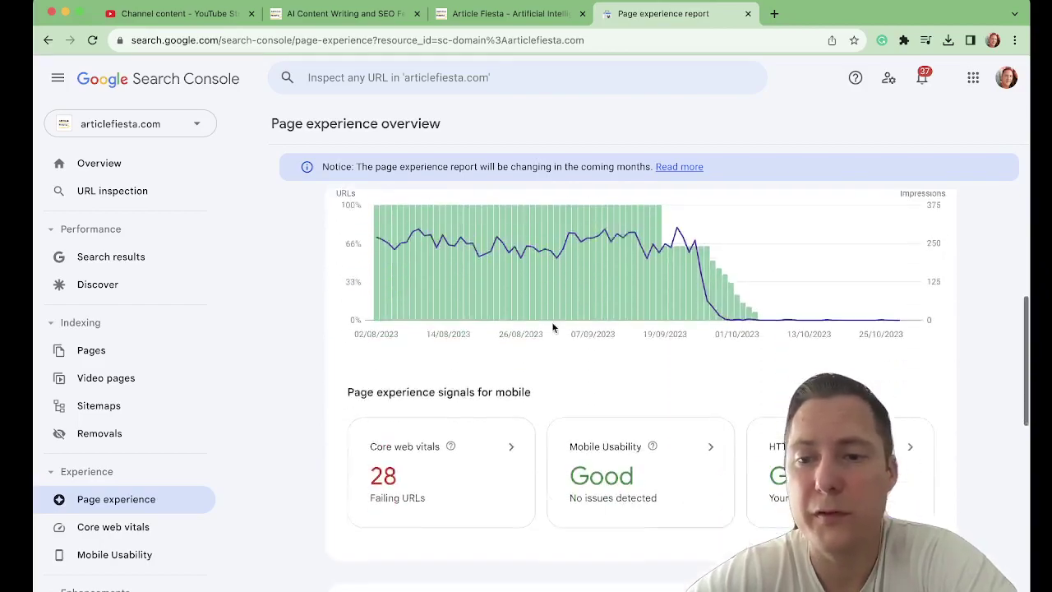
scroll(554, 328, down, 3)
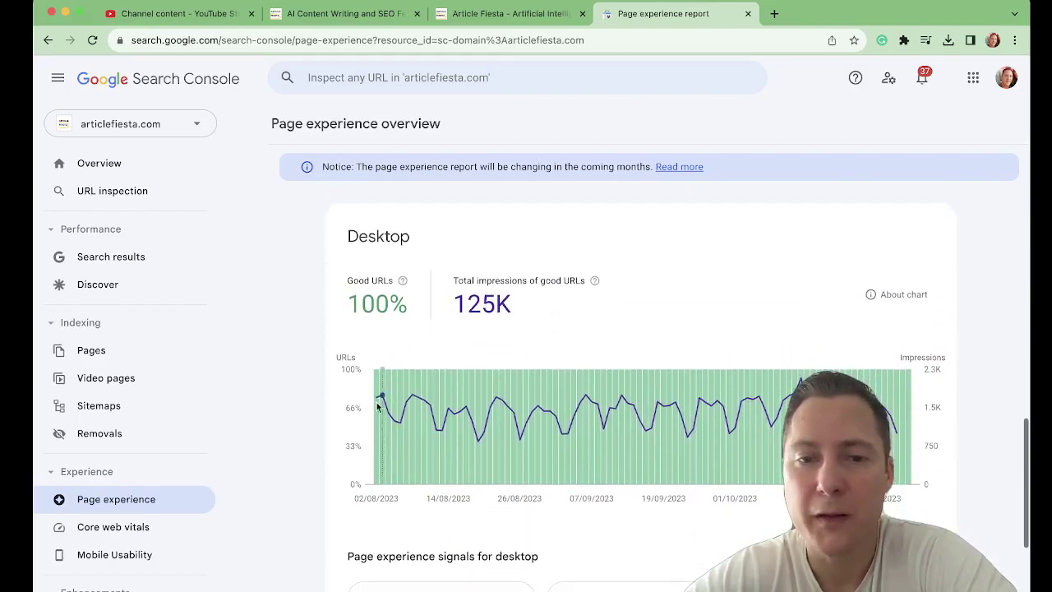
scroll(822, 394, down, 4)
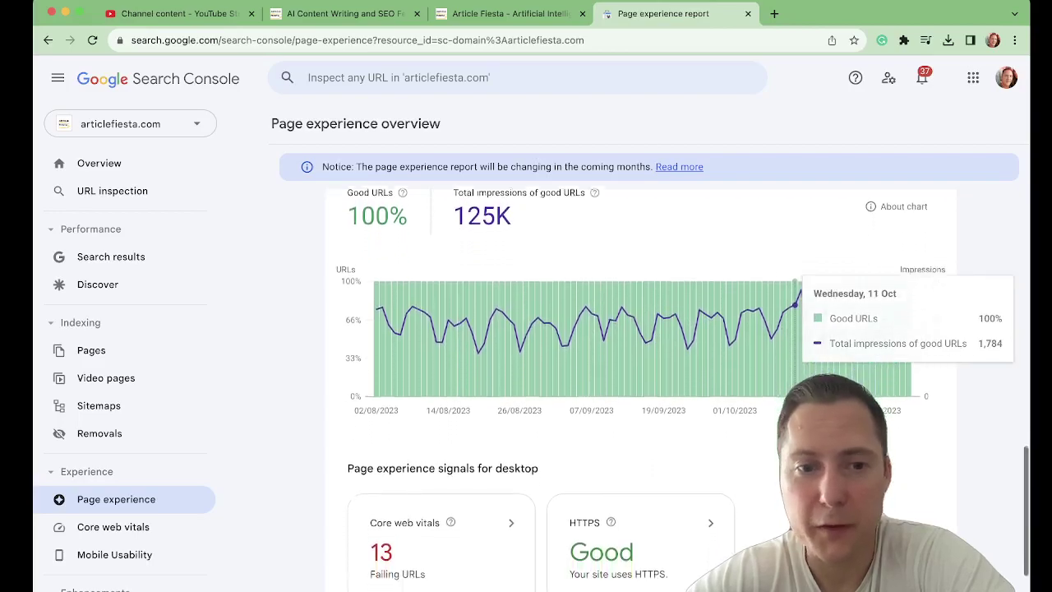
scroll(431, 486, up, 10)
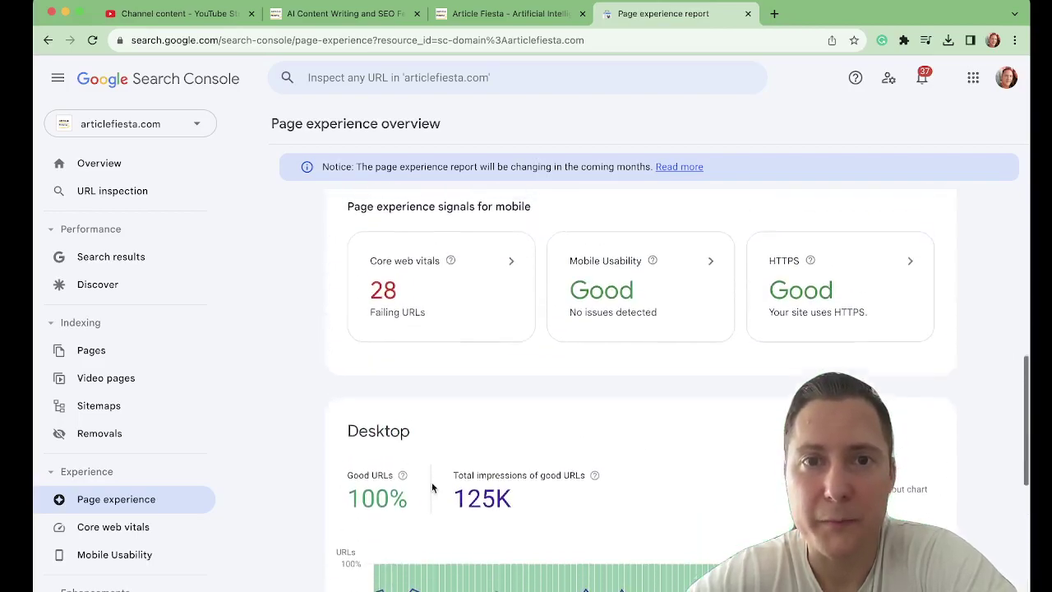
Step: Switch from the earlier report's tab to the features page's finished audit (72, 96, 86, 100)
scroll(432, 481, up, 1)
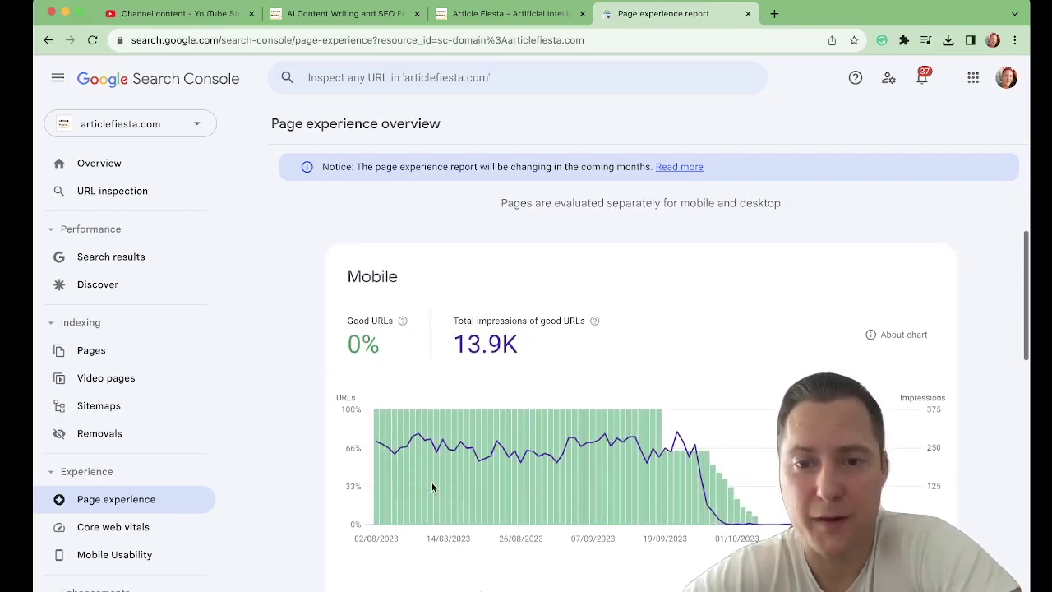
click(496, 17)
scroll(653, 164, up, 3)
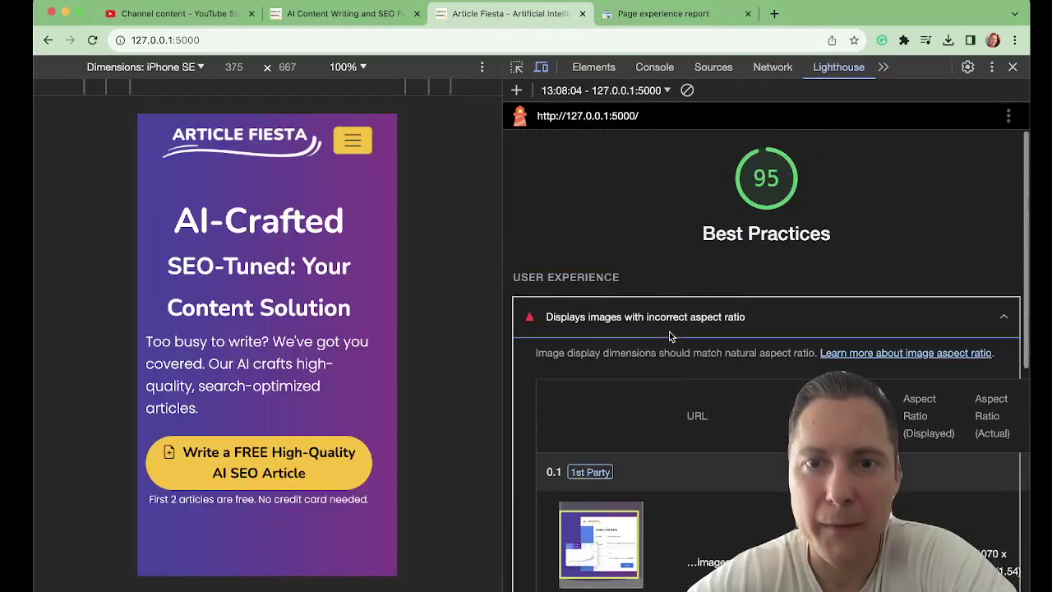
click(374, 19)
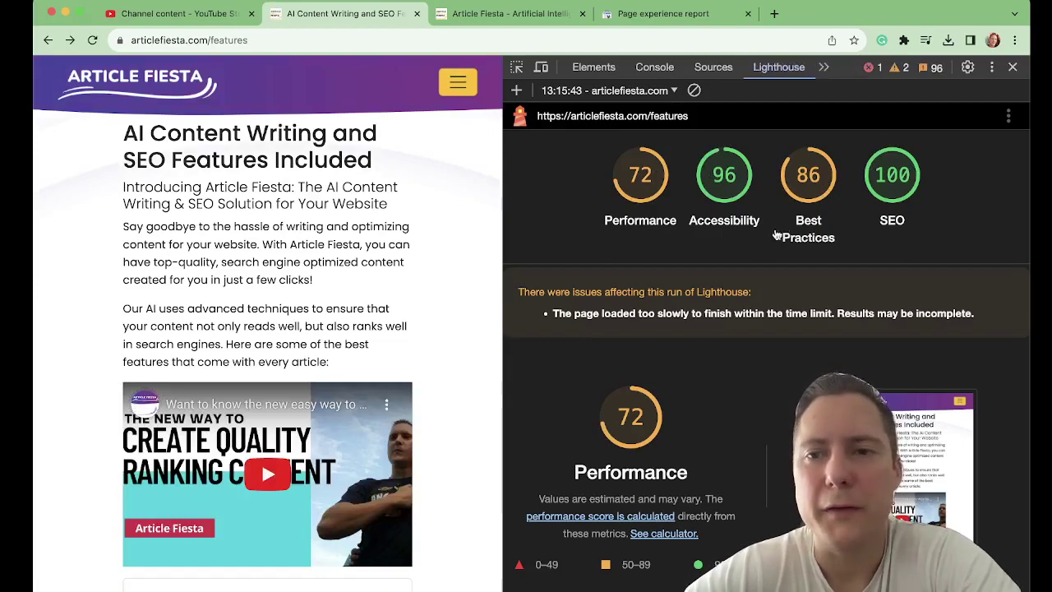
Step: Jump to the Accessibility section and expand the low-contrast audit to list its failing elements
click(733, 202)
scroll(725, 305, down, 1)
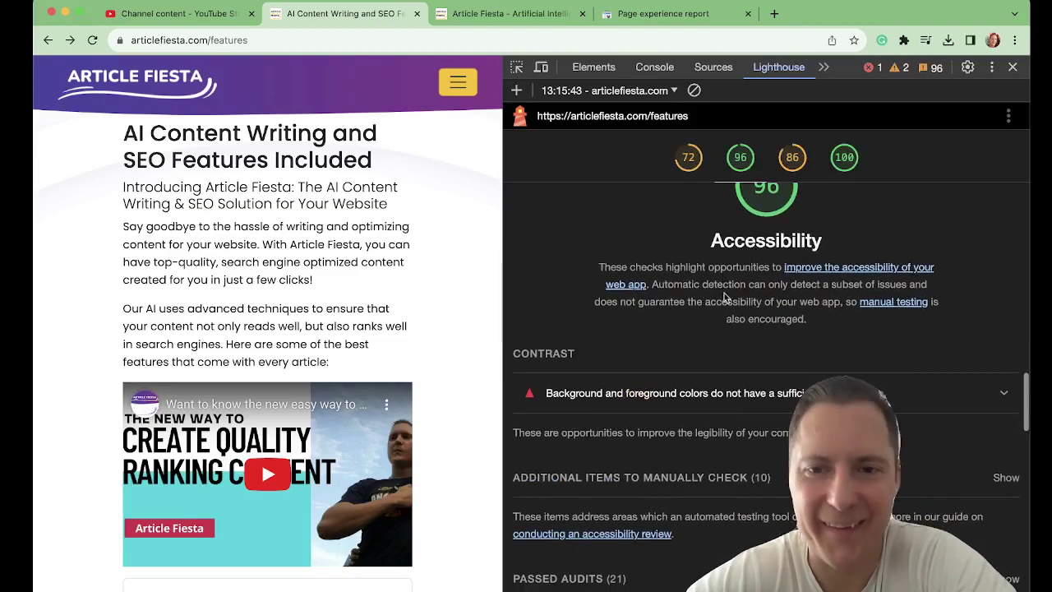
click(706, 396)
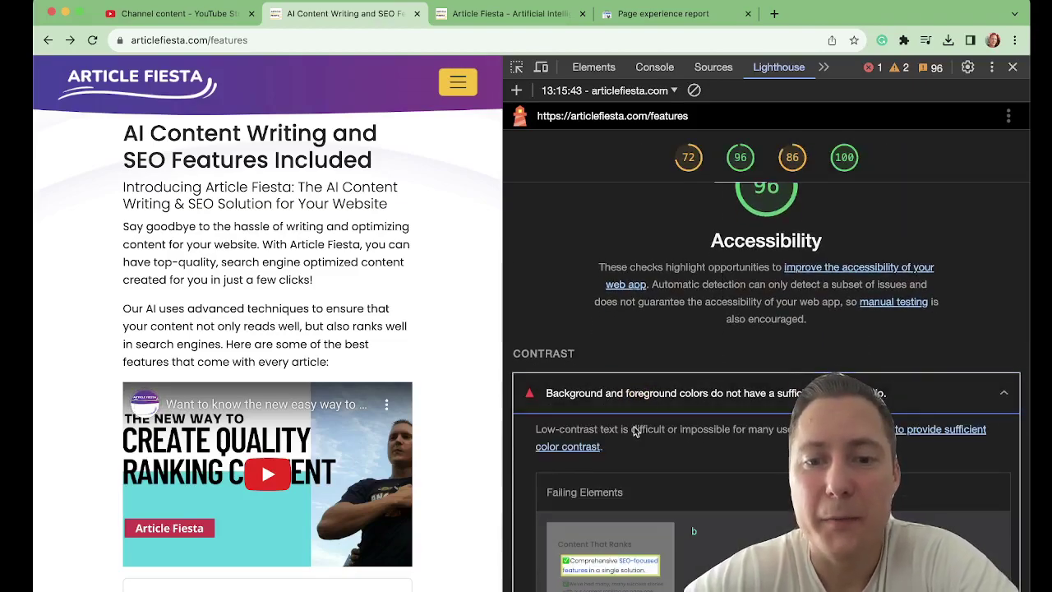
scroll(634, 427, down, 2)
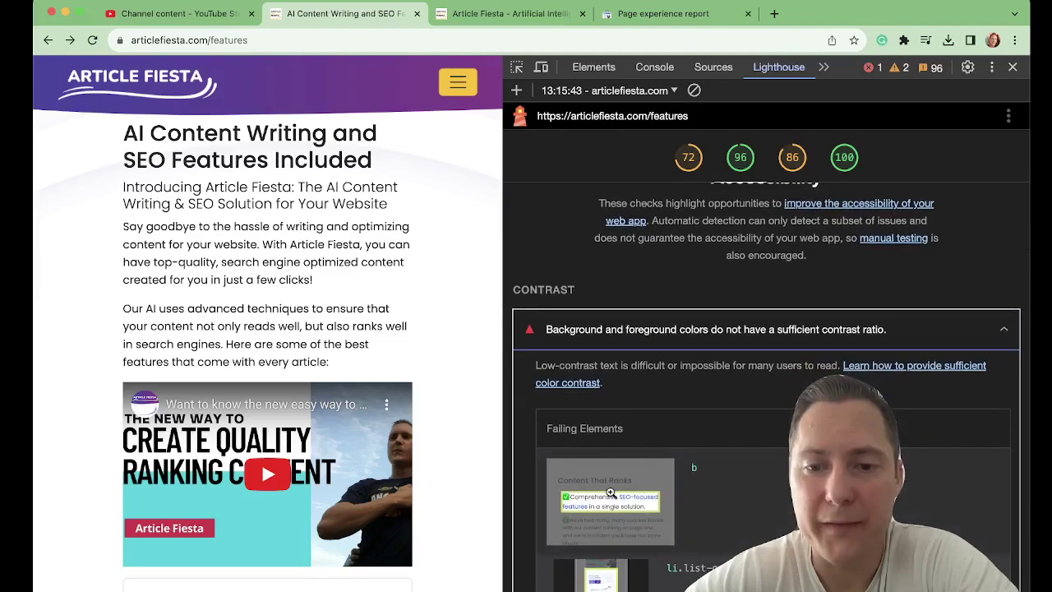
scroll(610, 491, down, 1)
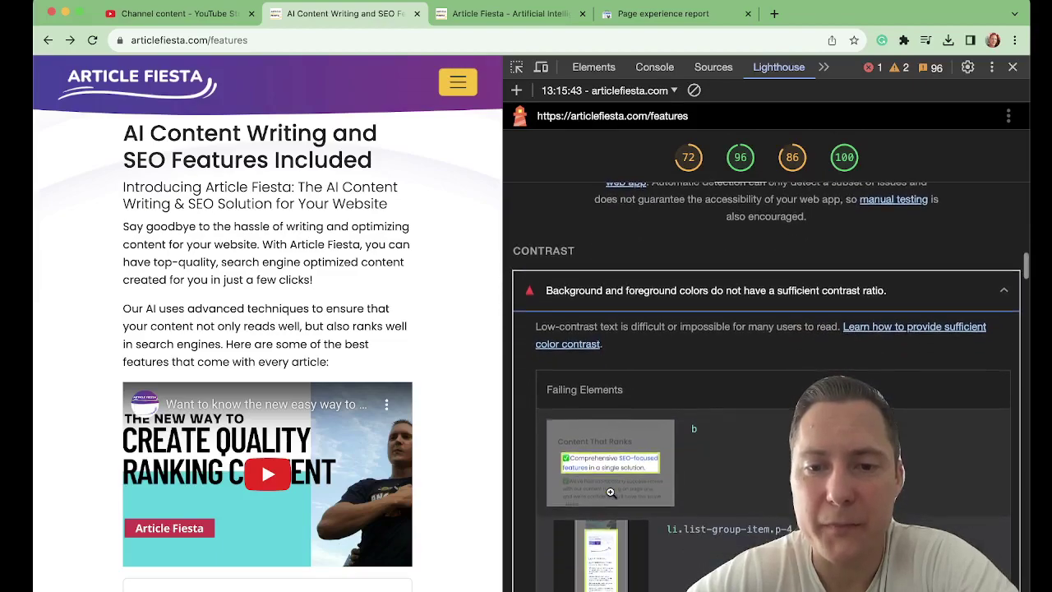
Step: Preview the first failing element and the Proven track record element screenshots, closing each
click(646, 464)
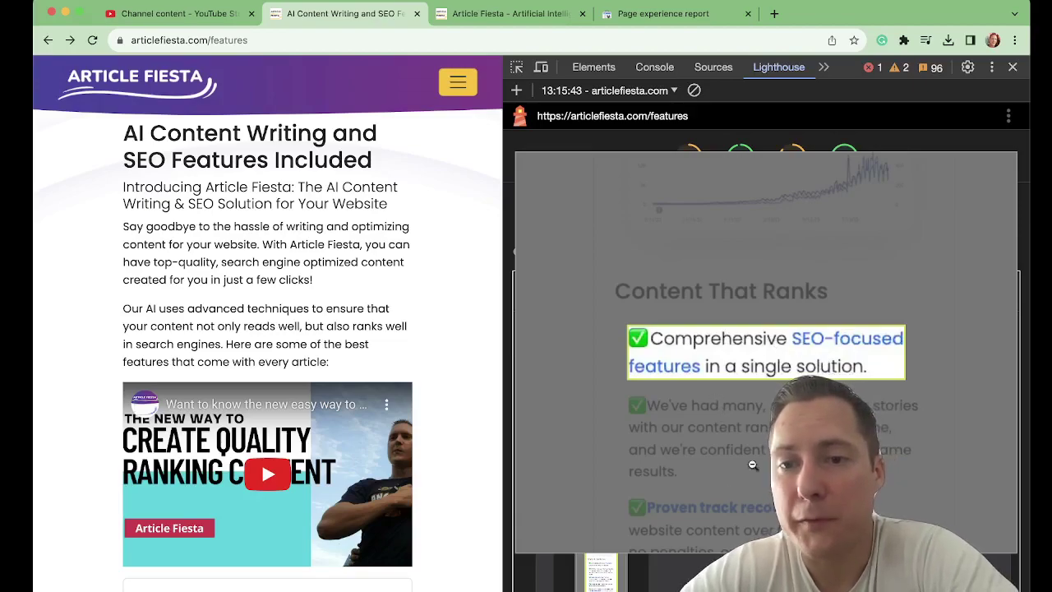
key(Escape)
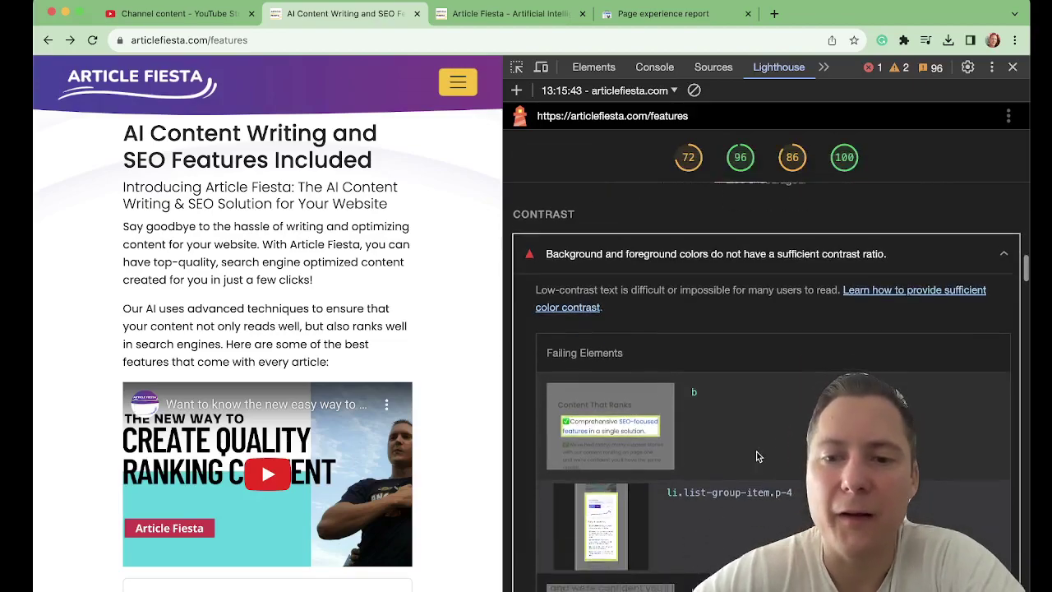
scroll(757, 457, down, 5)
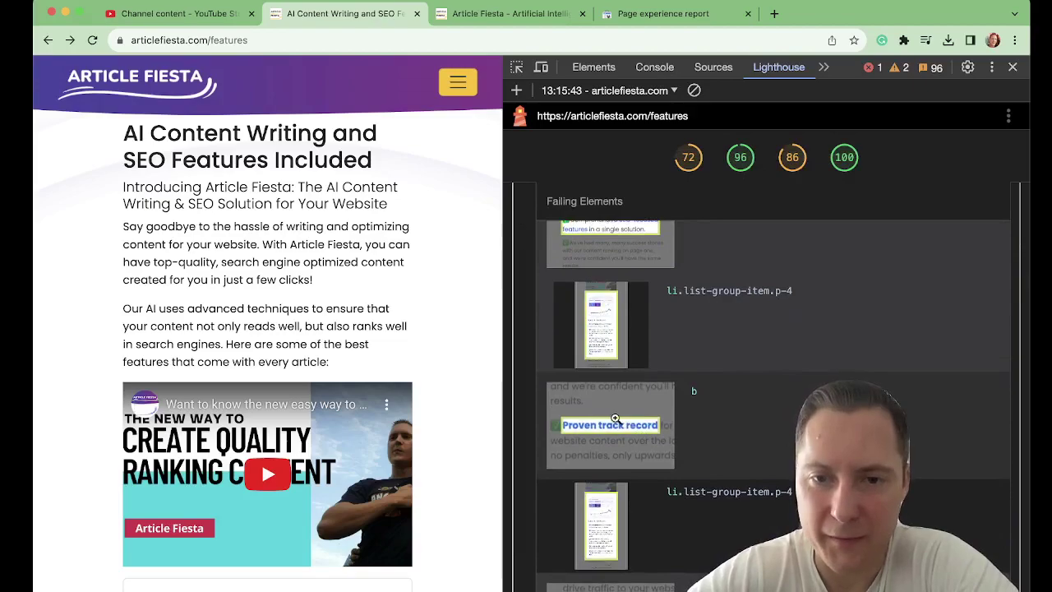
click(603, 420)
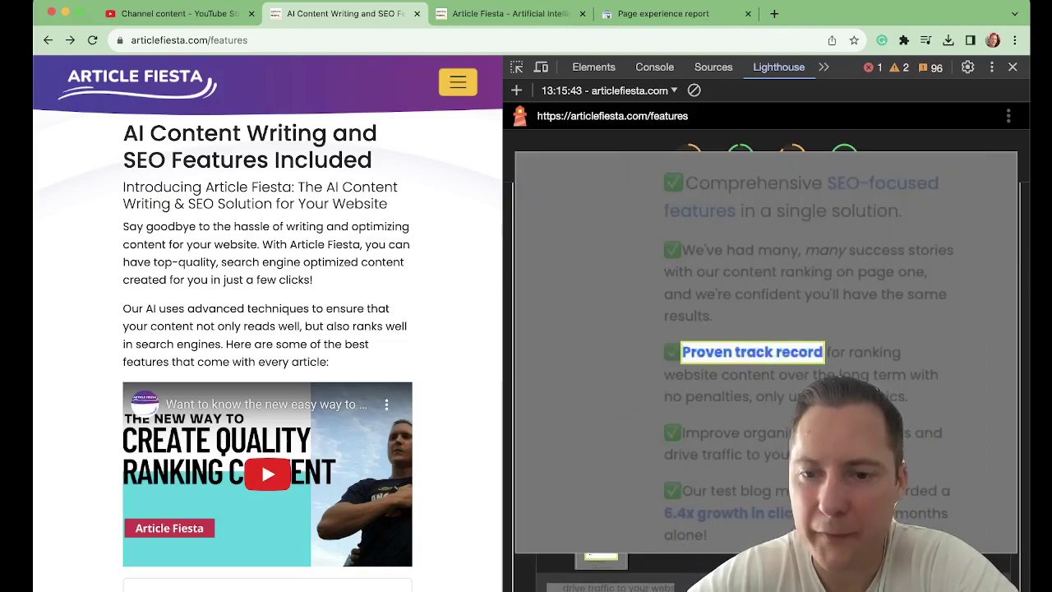
key(Escape)
Step: Scroll down the failing elements list and enlarge the Save money element's screenshot
scroll(633, 406, down, 1)
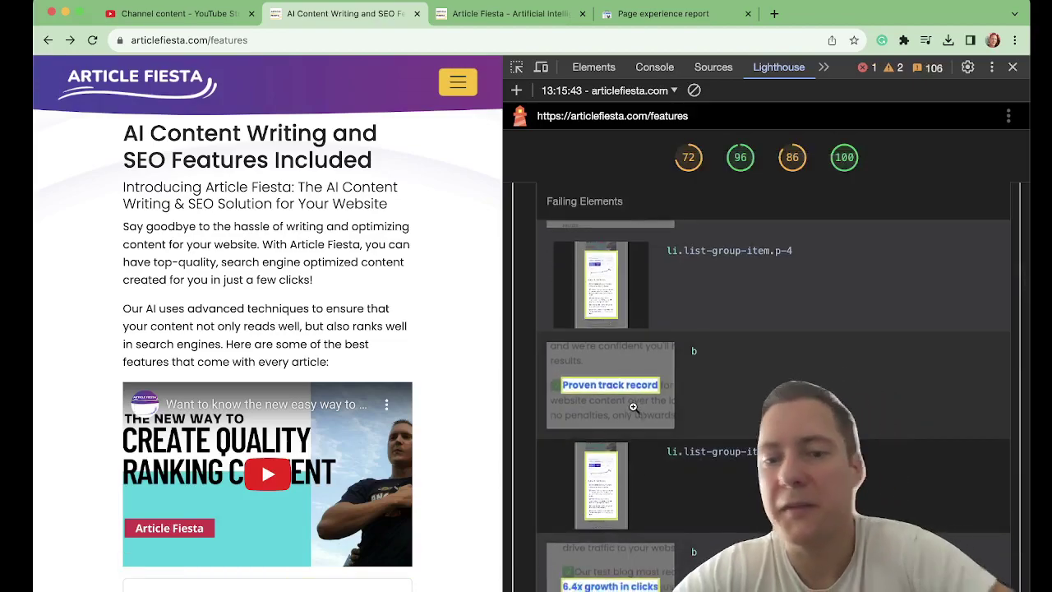
scroll(632, 411, down, 2)
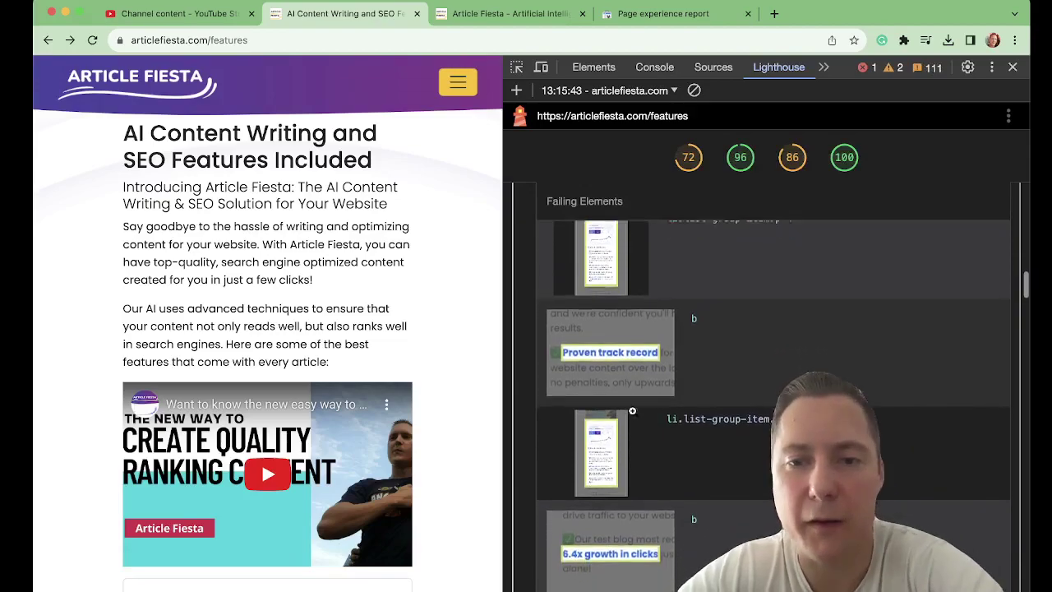
scroll(632, 411, down, 1)
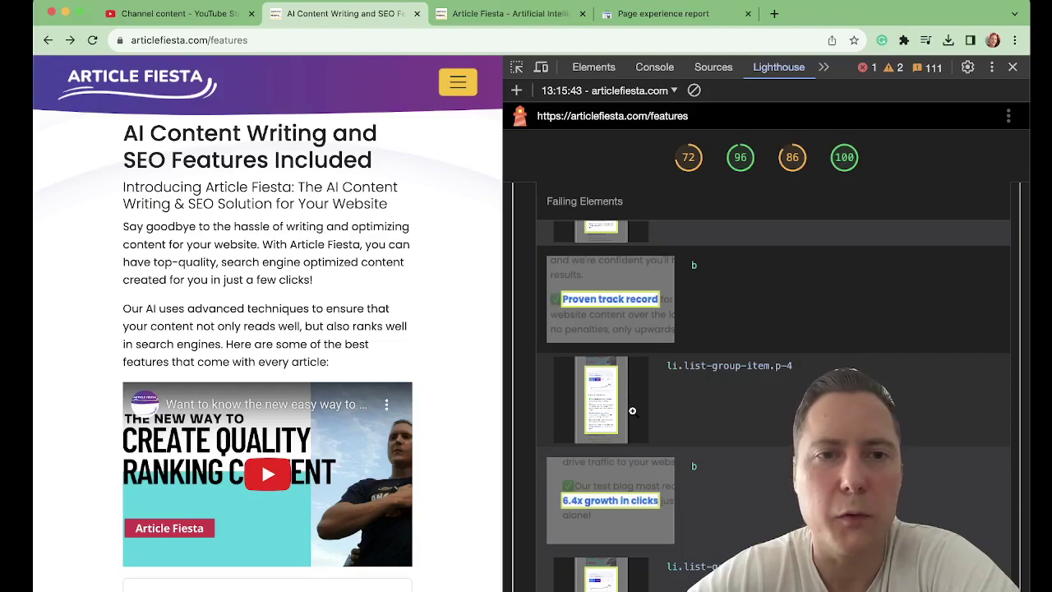
scroll(632, 411, down, 4)
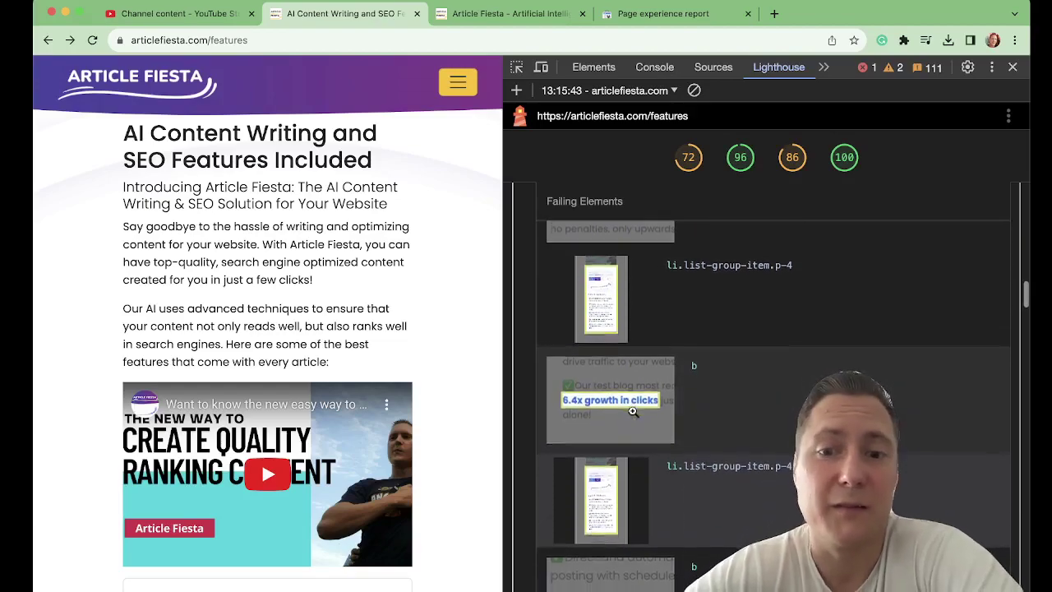
scroll(632, 411, down, 5)
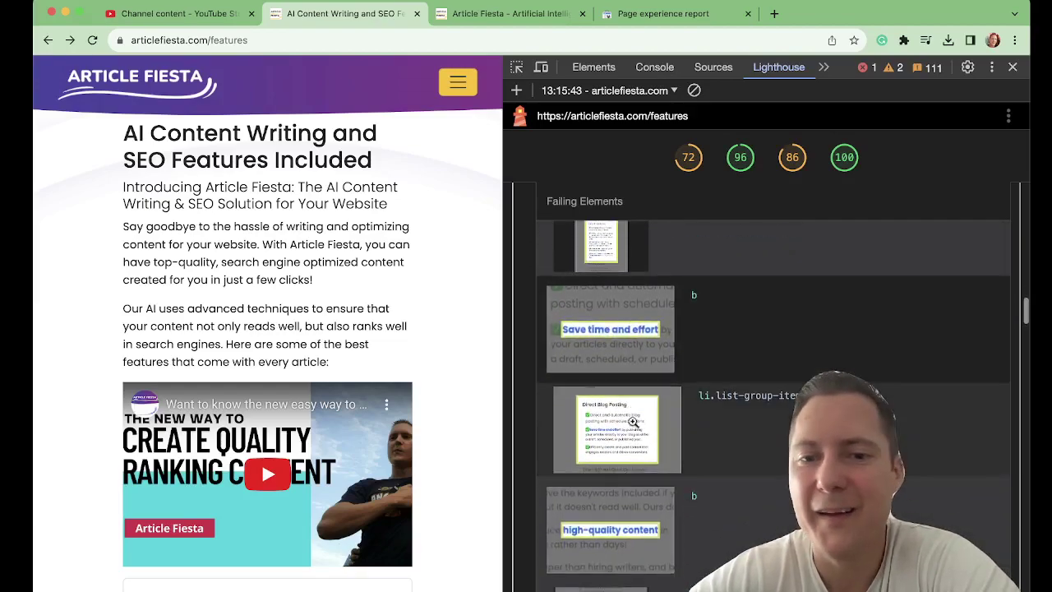
scroll(628, 554, down, 6)
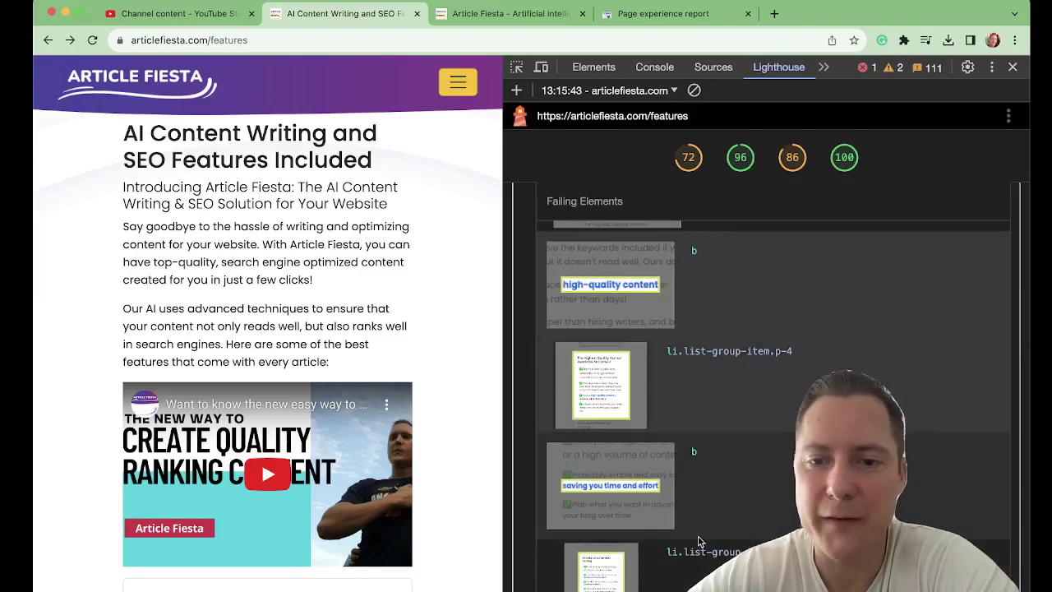
scroll(697, 542, down, 5)
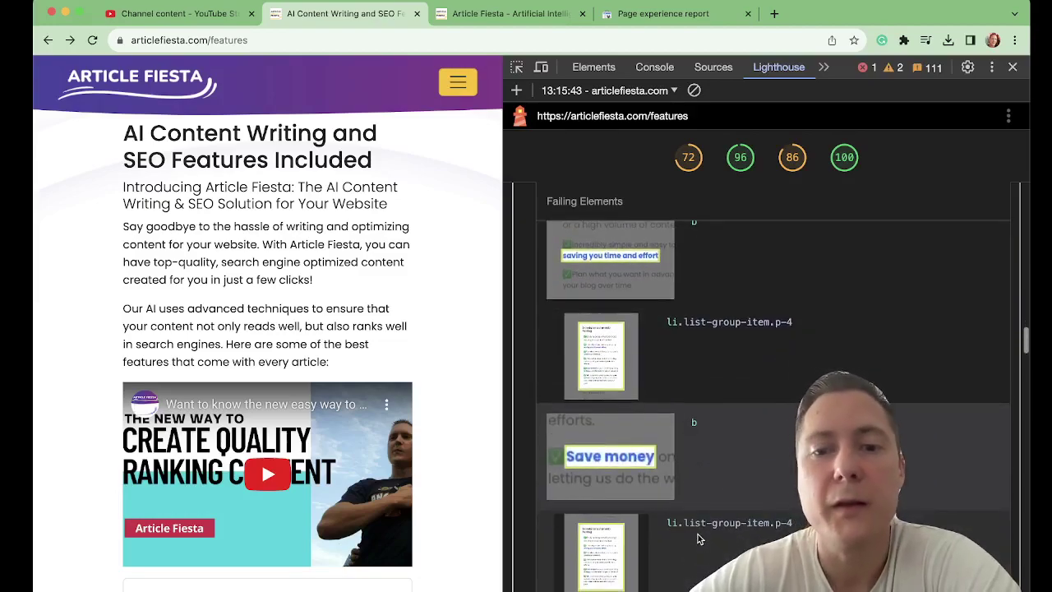
click(653, 481)
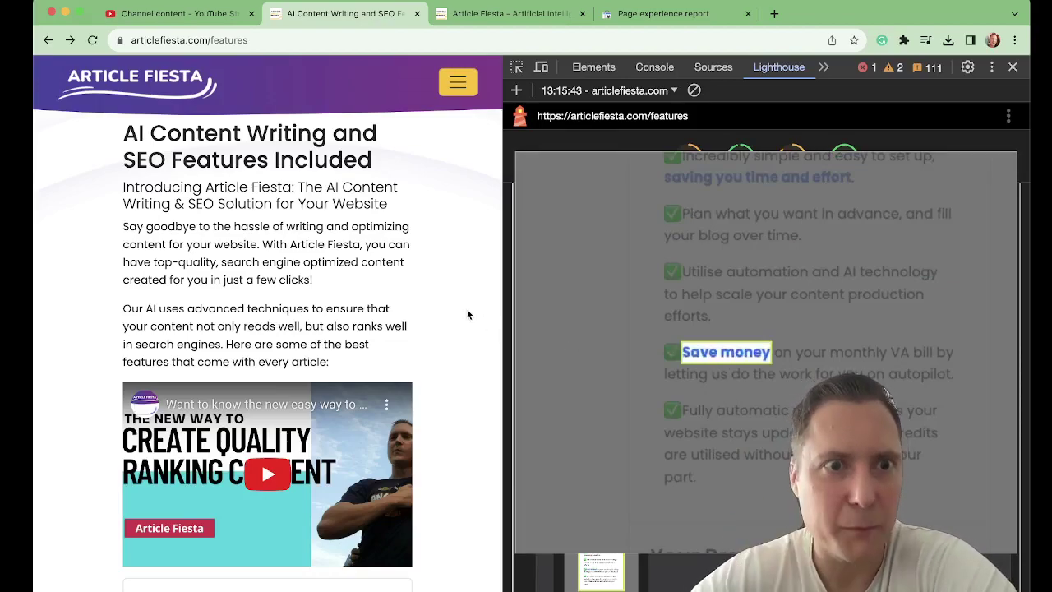
Step: Highlight the '6.4x growth in clicks' and 'Proven track record' phrases on the page to compare them
scroll(467, 314, down, 5)
scroll(467, 315, down, 10)
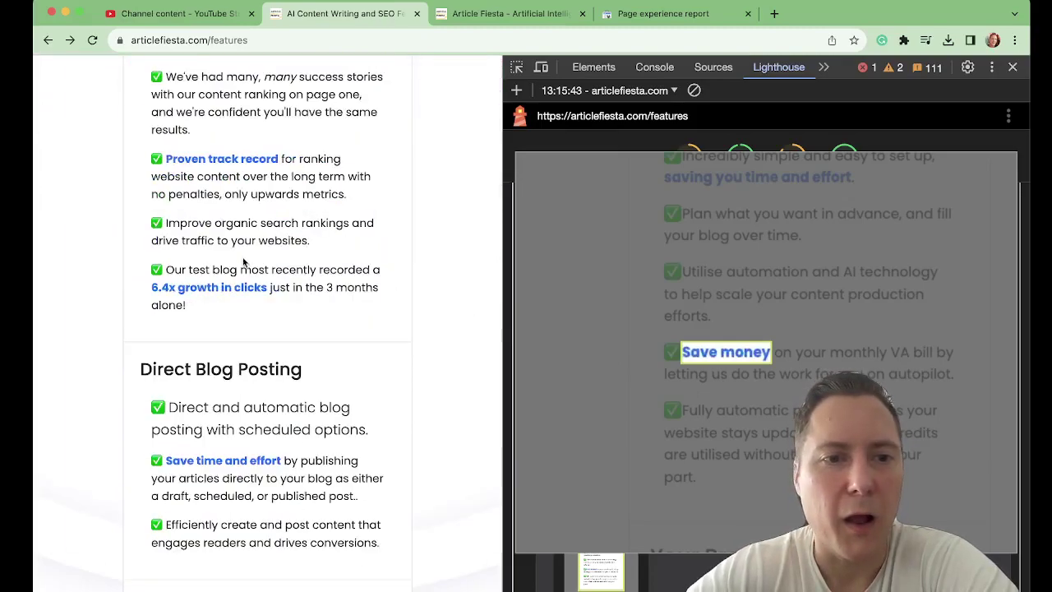
drag(159, 290, 244, 290)
click(265, 288)
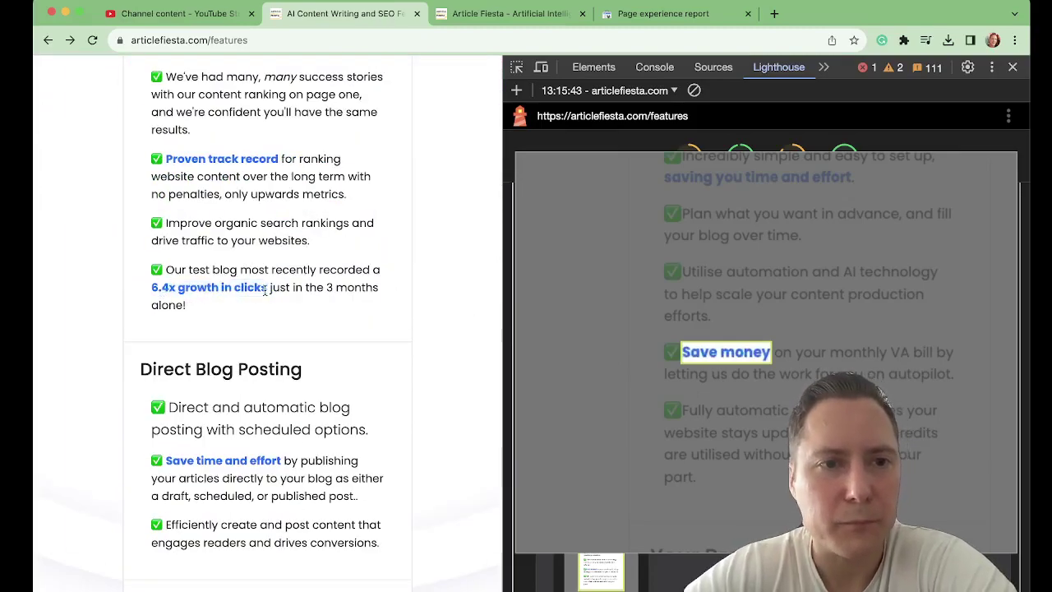
drag(167, 156, 301, 162)
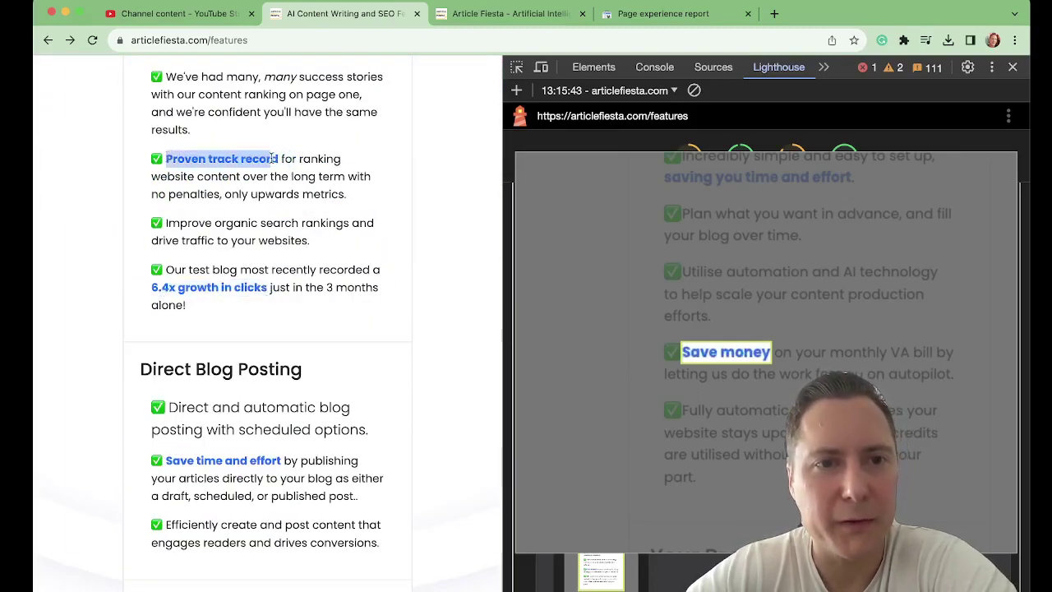
click(278, 160)
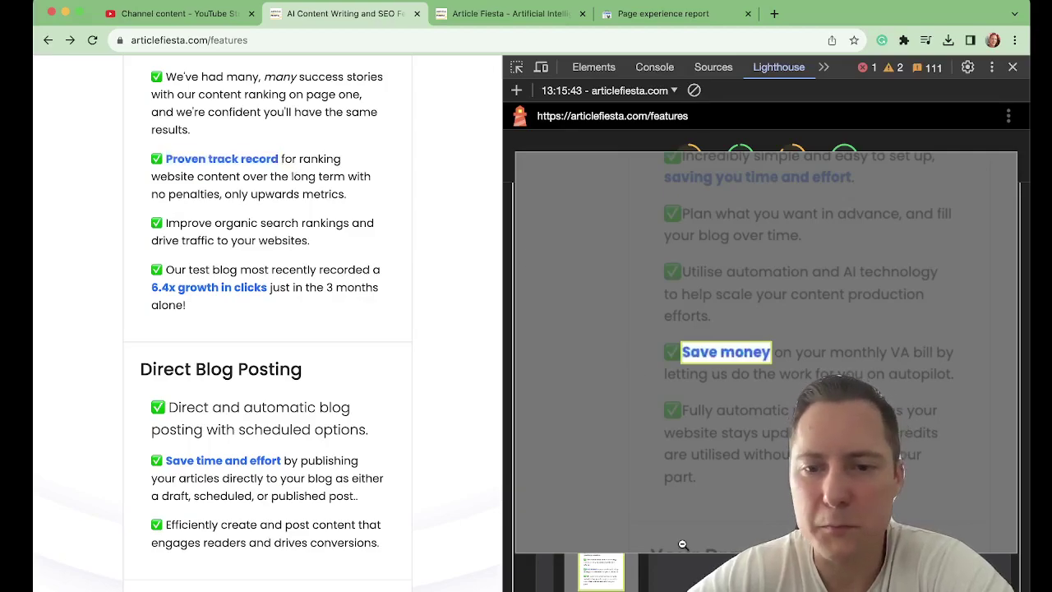
Step: Dismiss the enlarged screenshot and scroll the report up to the Performance 72 gauge
click(692, 580)
scroll(691, 581, down, 10)
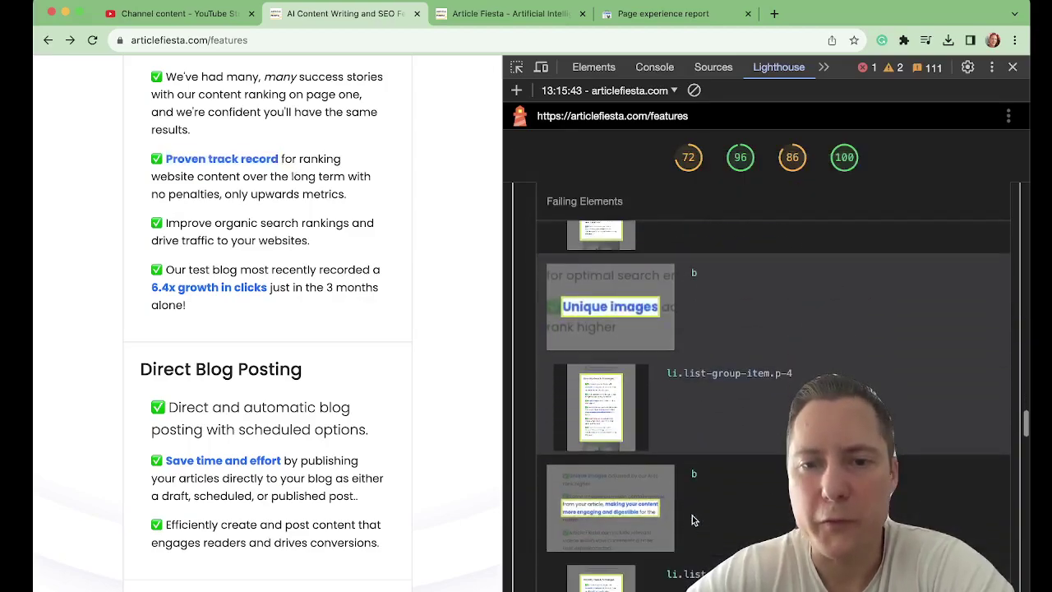
scroll(692, 519, down, 10)
scroll(691, 519, up, 12)
scroll(692, 519, up, 15)
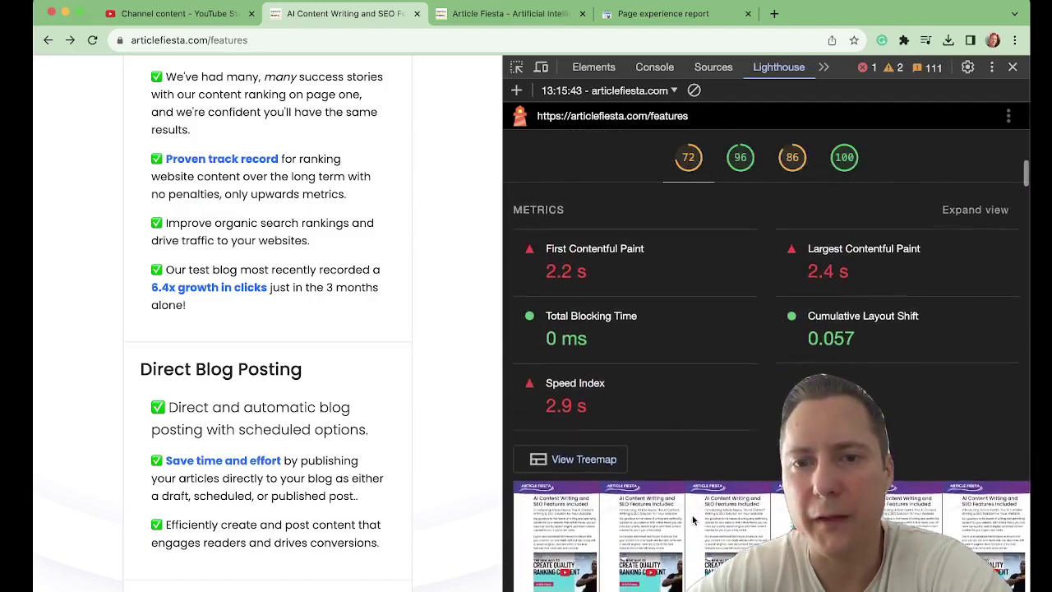
scroll(692, 515, up, 5)
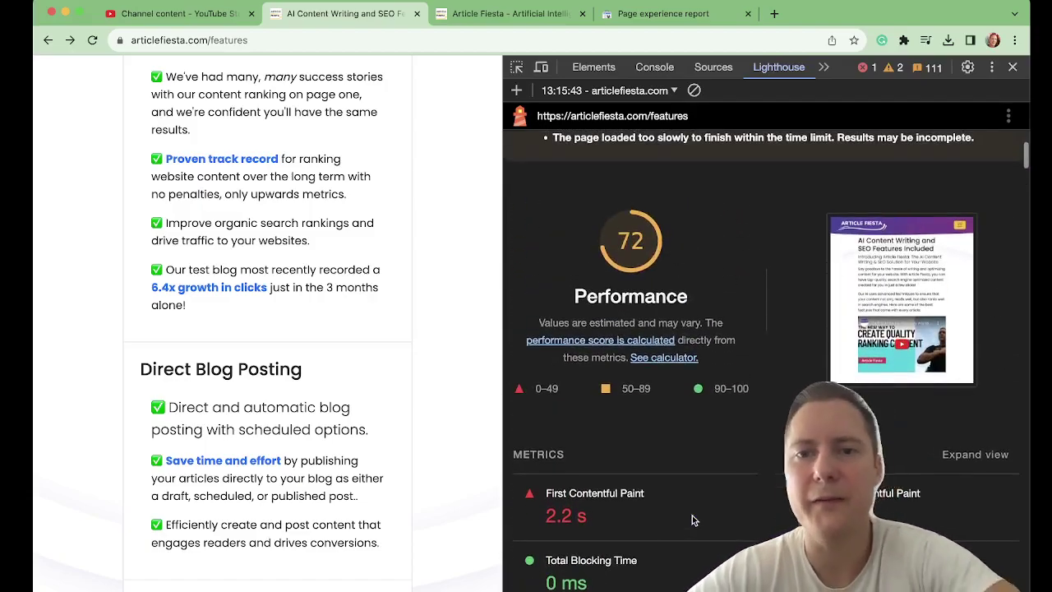
scroll(692, 515, up, 3)
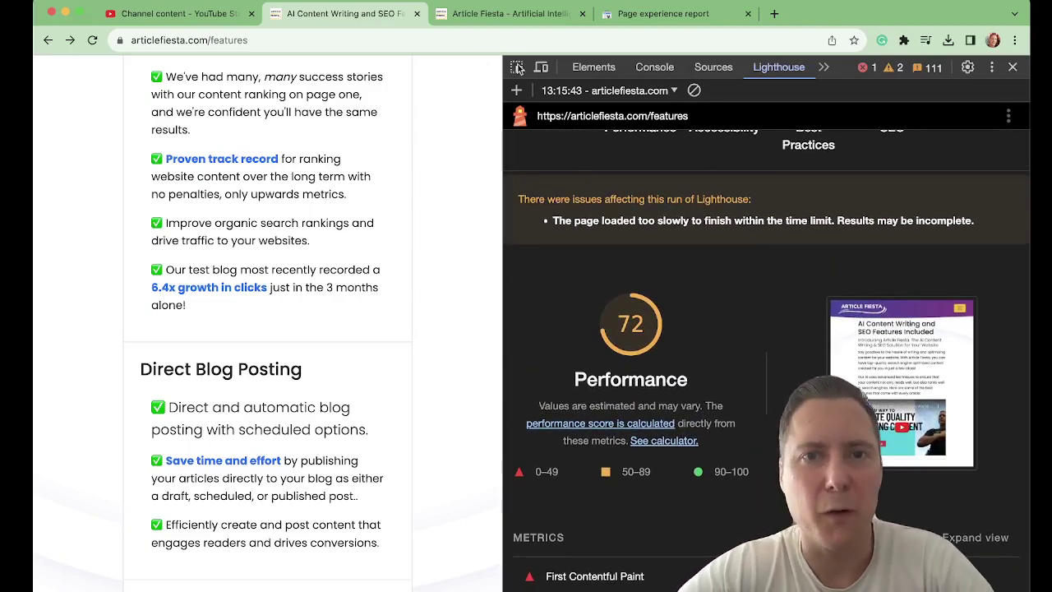
Step: Load articlefiesta.com/features in an Incognito window and start a desktop Best Practices-only Lighthouse audit
click(475, 46)
key(ctrl+c)
key(ctrl+shift+n)
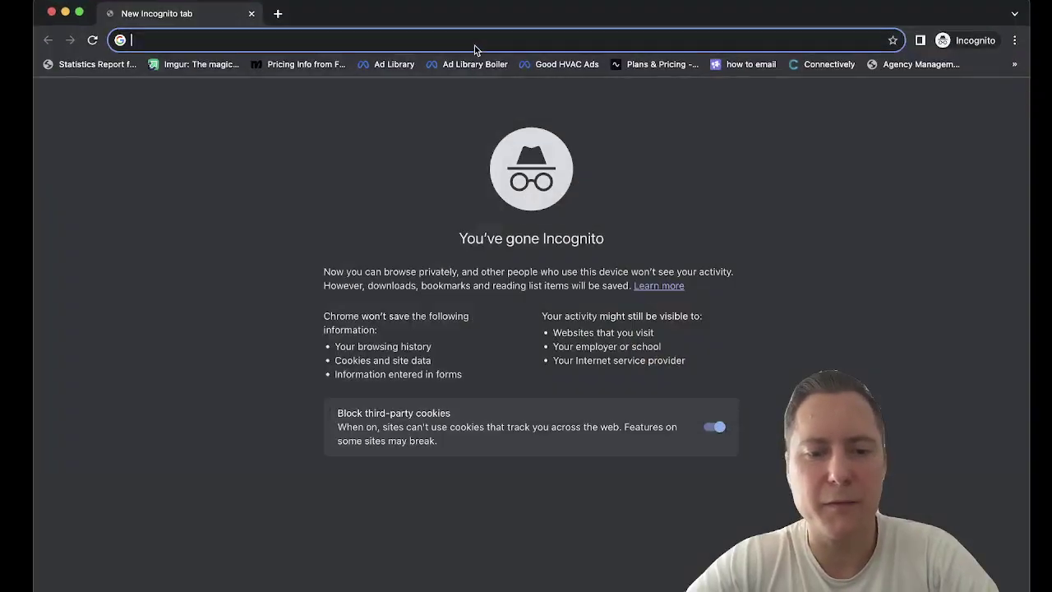
key(ctrl+v)
key(Return)
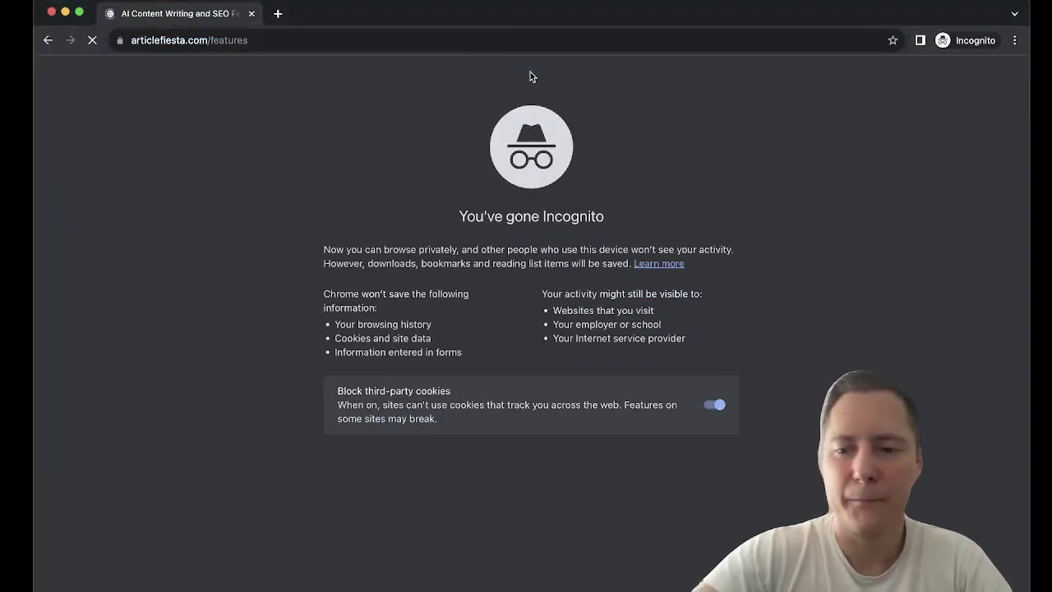
key(super+alt+i)
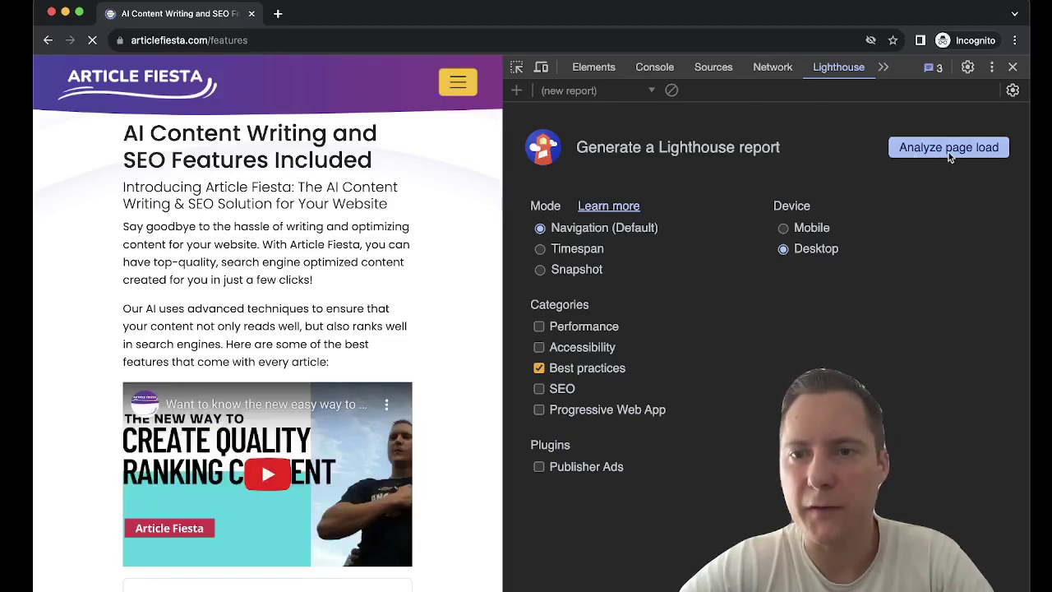
click(941, 148)
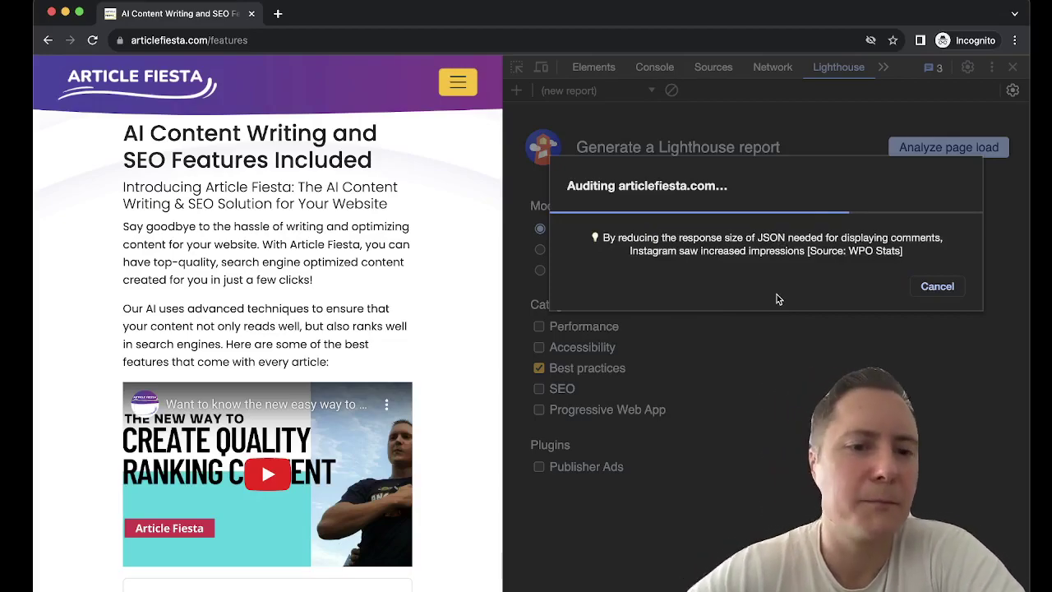
Step: Review the new report's 95 Best Practices score and jump to its Best Practices section
scroll(388, 344, down, 15)
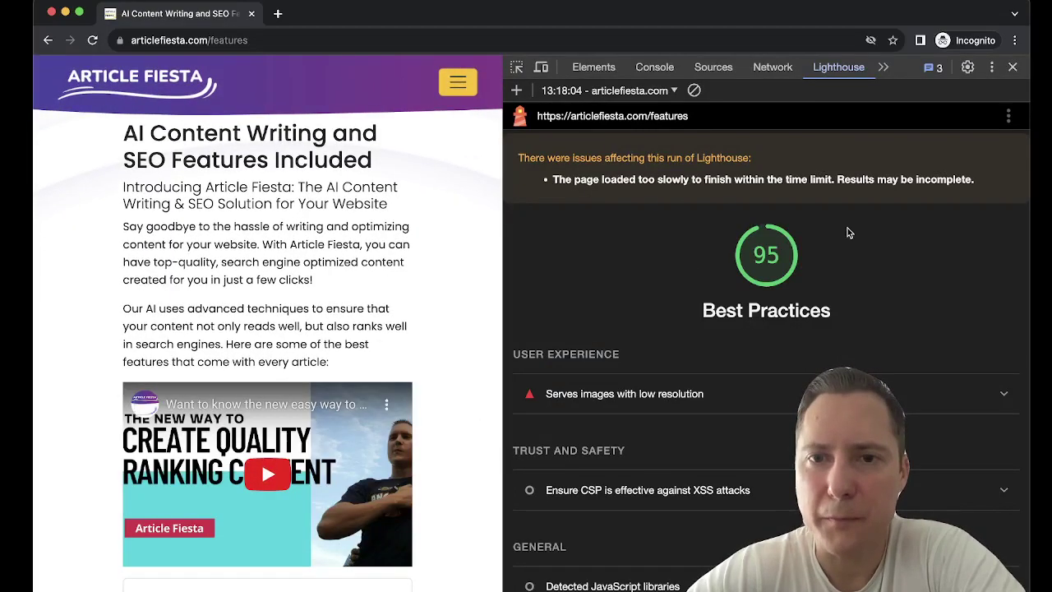
scroll(847, 227, down, 5)
scroll(847, 234, up, 5)
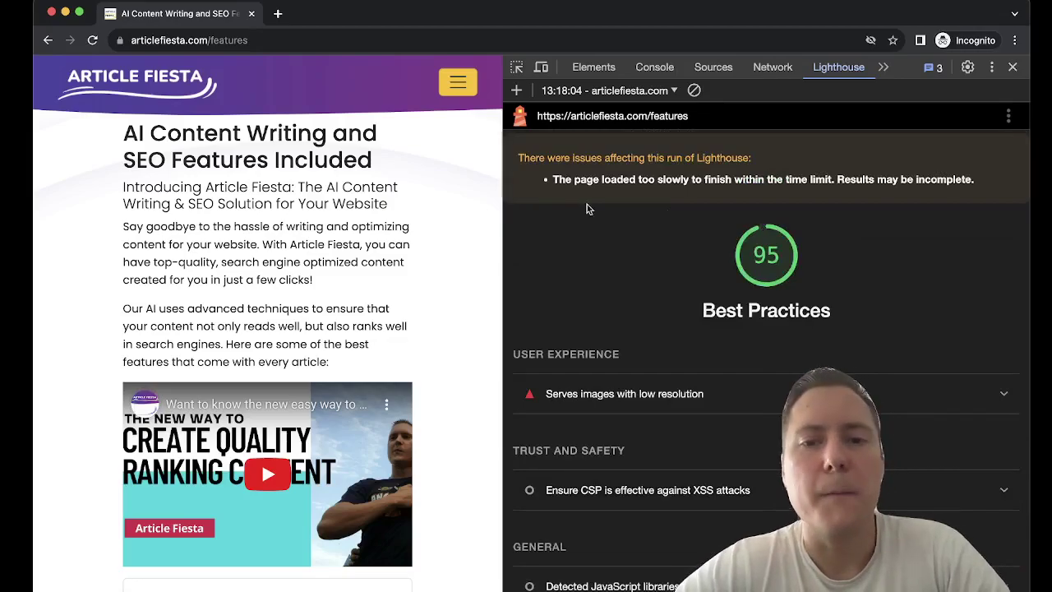
scroll(387, 218, down, 10)
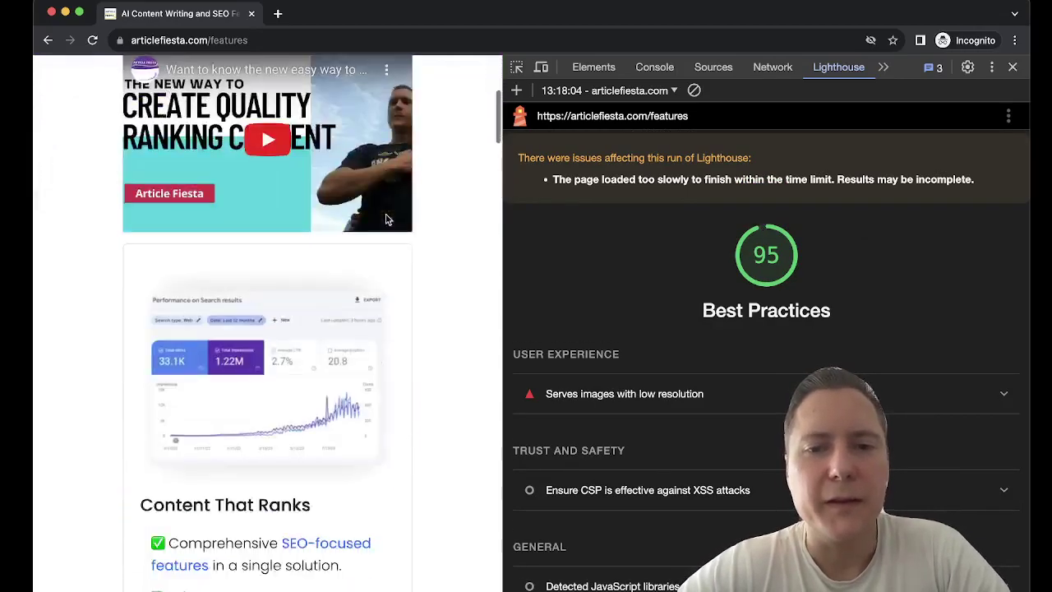
scroll(386, 218, up, 10)
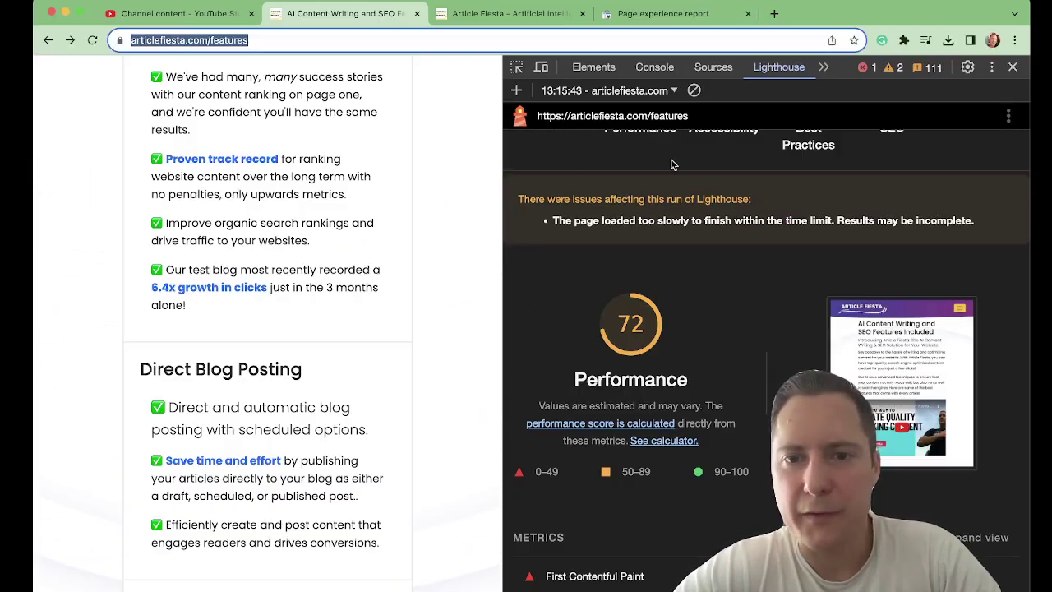
scroll(813, 175, up, 3)
click(813, 175)
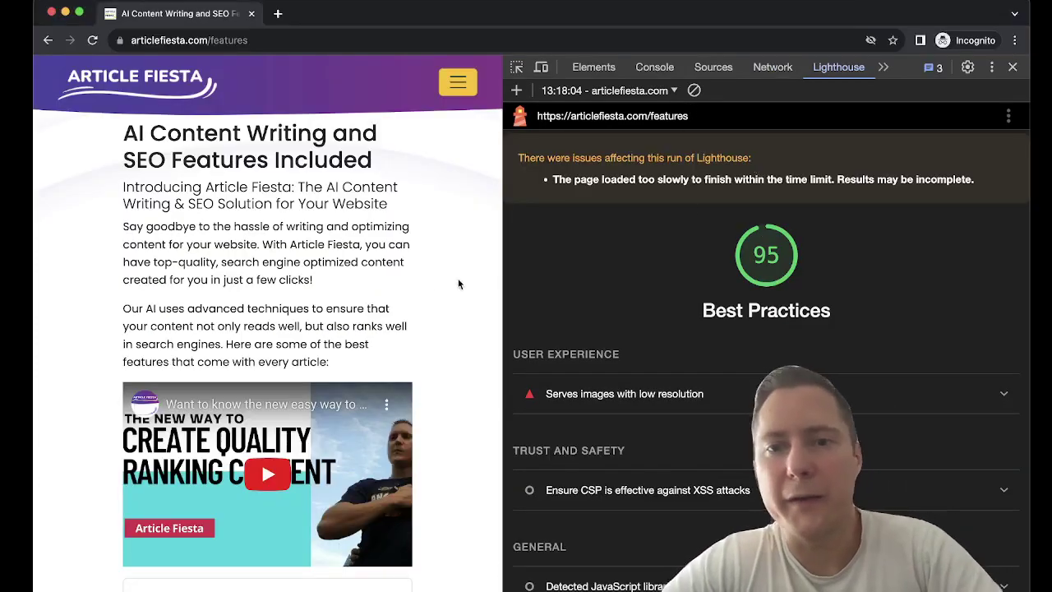
Step: Expand the Serves images with low resolution audit, then switch to OBS Studio
click(686, 401)
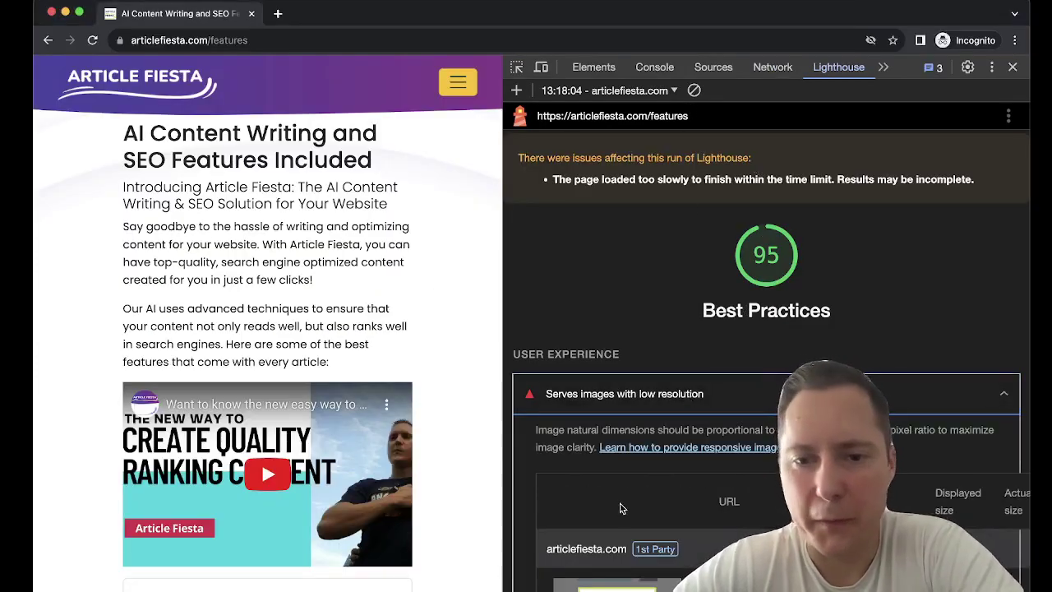
scroll(649, 411, down, 3)
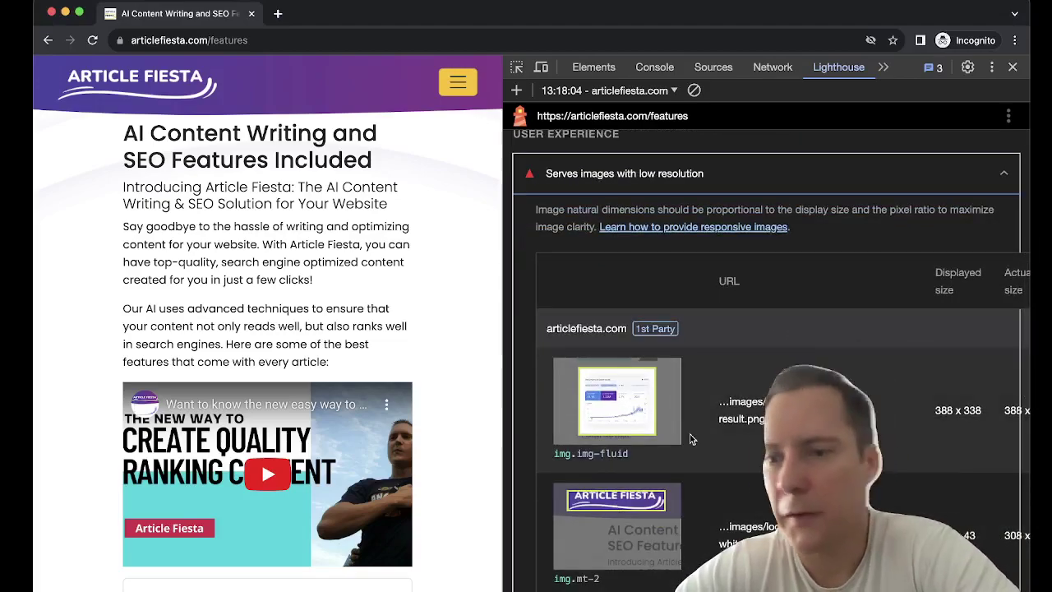
scroll(690, 445, up, 1)
scroll(690, 445, up, 4)
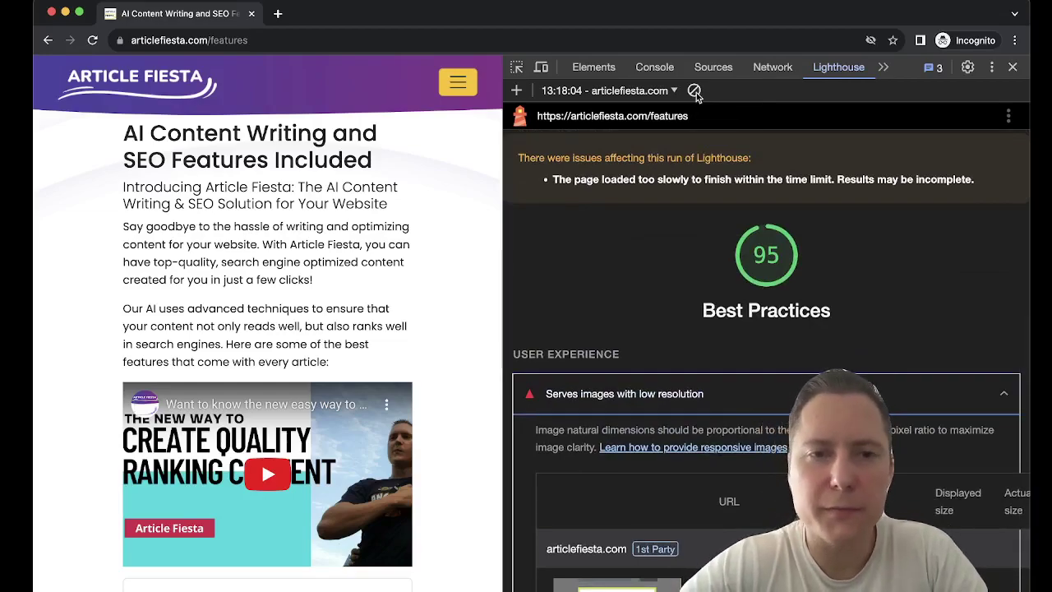
key(super+Tab)
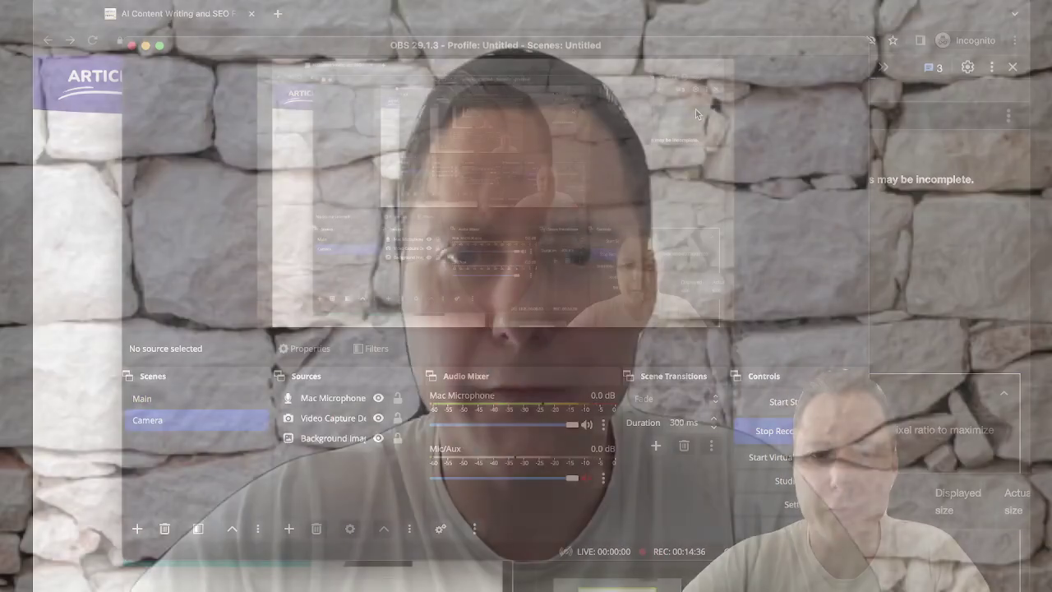